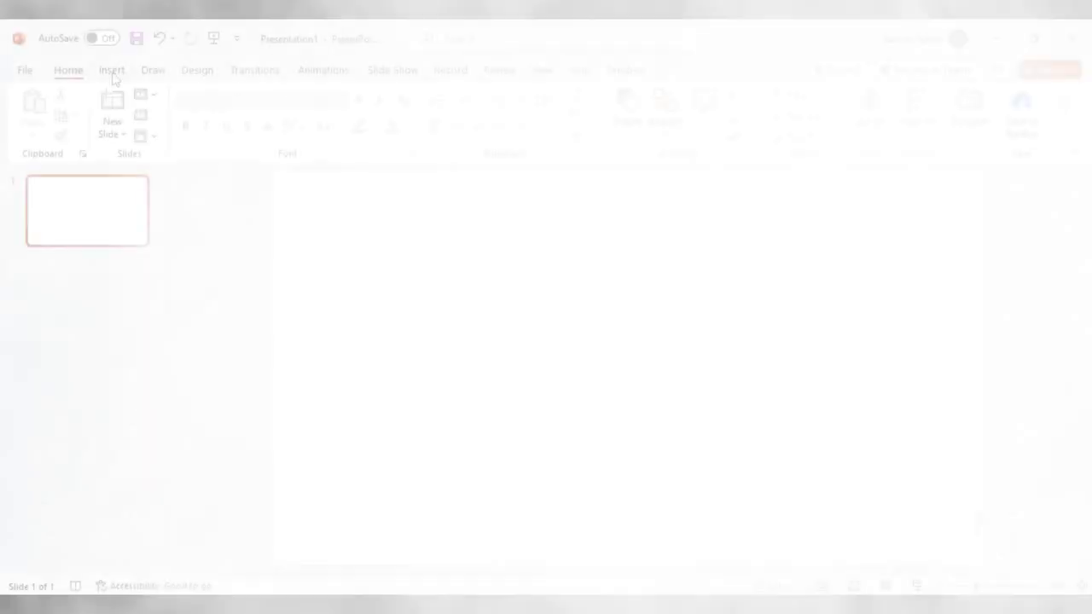
- Draw a large circle and centre it on the slide
{"action": "left_click", "coordinate": [112, 72]}
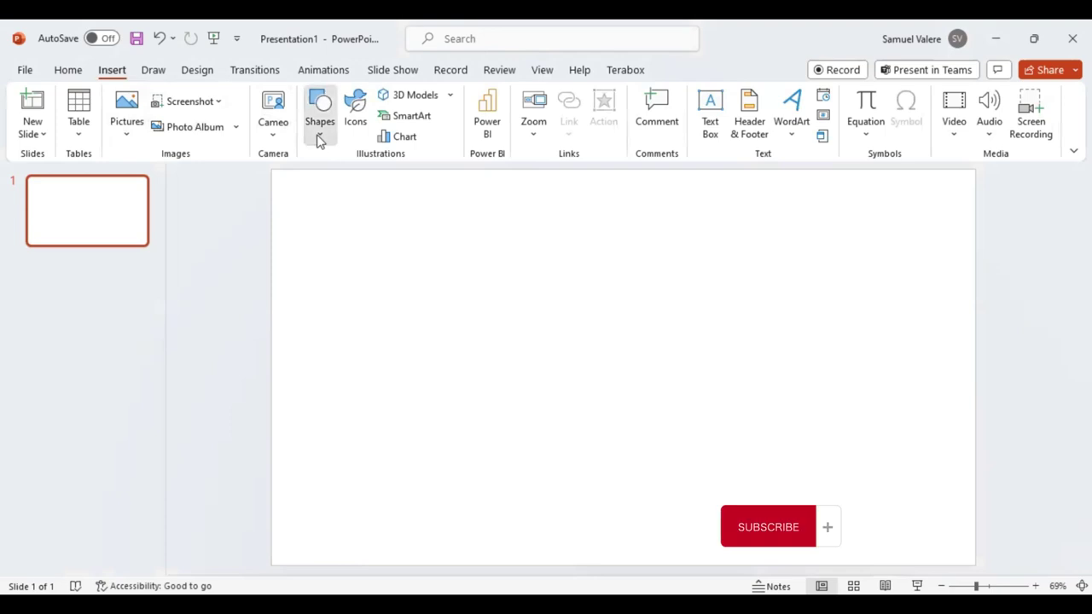
{"action": "left_click", "coordinate": [318, 137]}
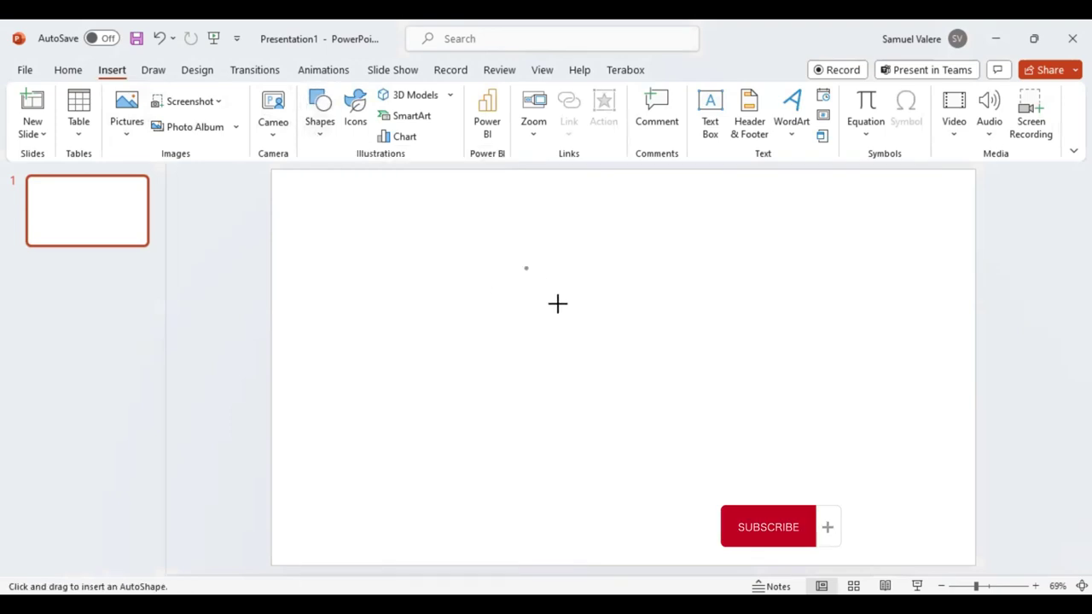
{"action": "left_click_drag", "start_coordinate": [557, 302], "coordinate": [716, 463]}
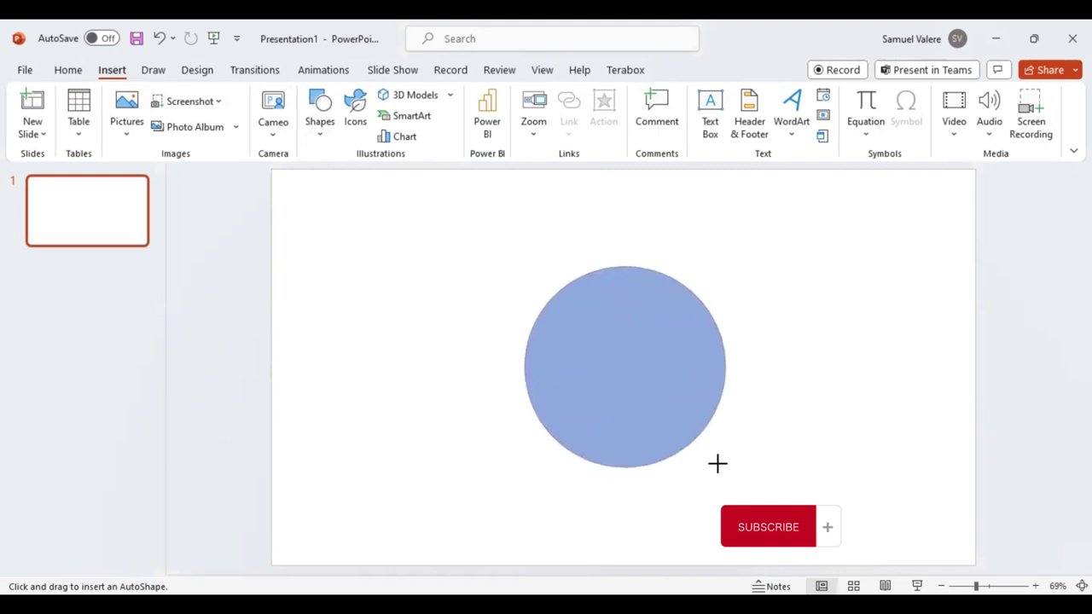
{"action": "left_click_drag", "start_coordinate": [716, 463], "coordinate": [704, 440]}
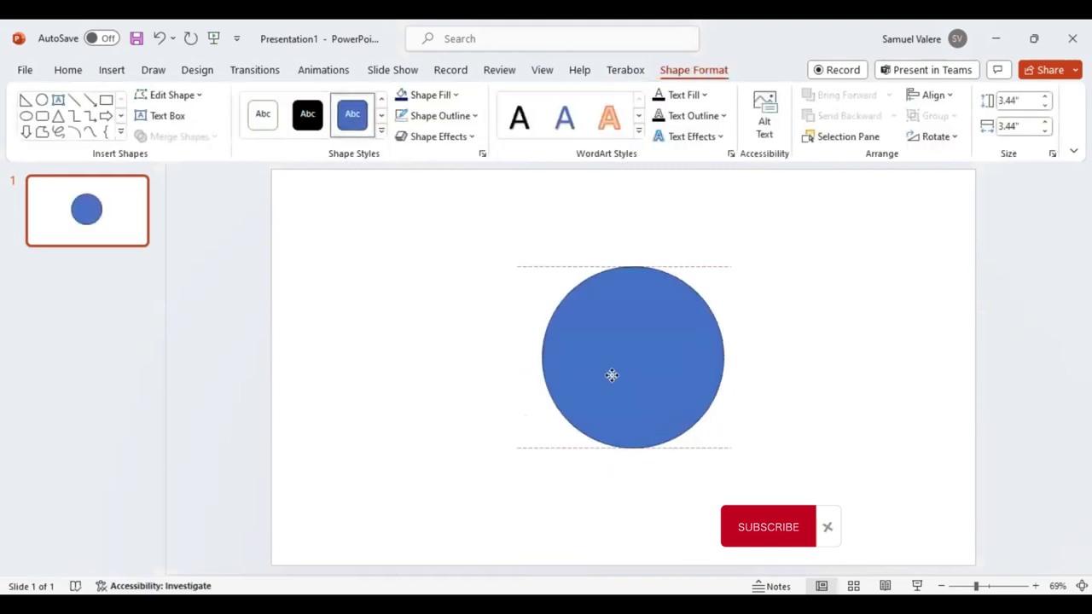
{"action": "mouse_move", "coordinate": [611, 375]}
{"action": "left_mouse_down"}
{"action": "mouse_move", "coordinate": [591, 364]}
{"action": "mouse_move", "coordinate": [592, 385]}
{"action": "left_mouse_up"}
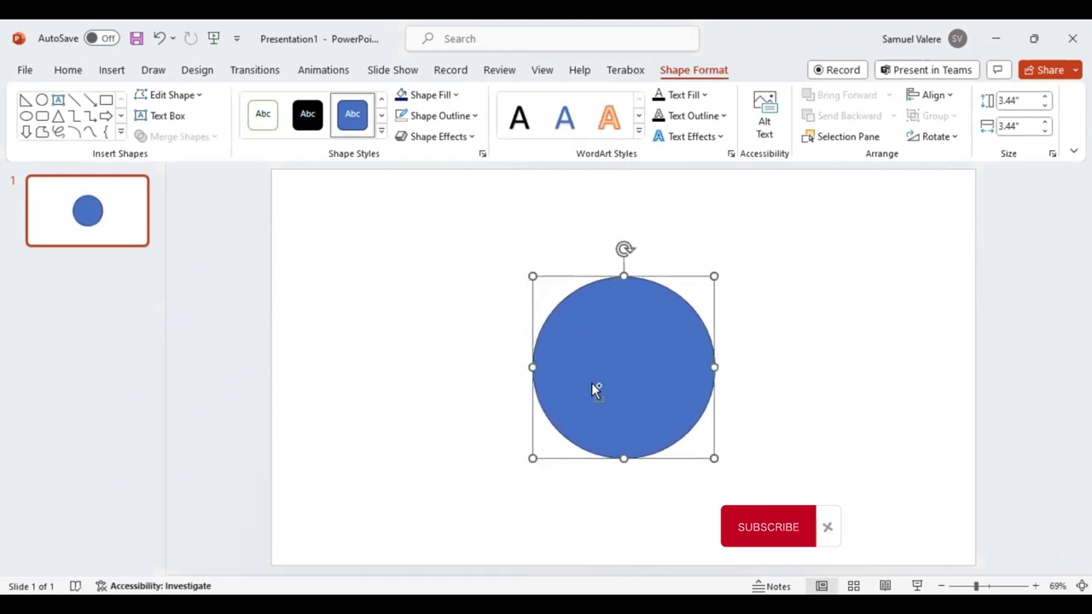
- Duplicate it into a small centred circle and a medium circle inside the top
{"action": "key", "text": "ctrl+d"}
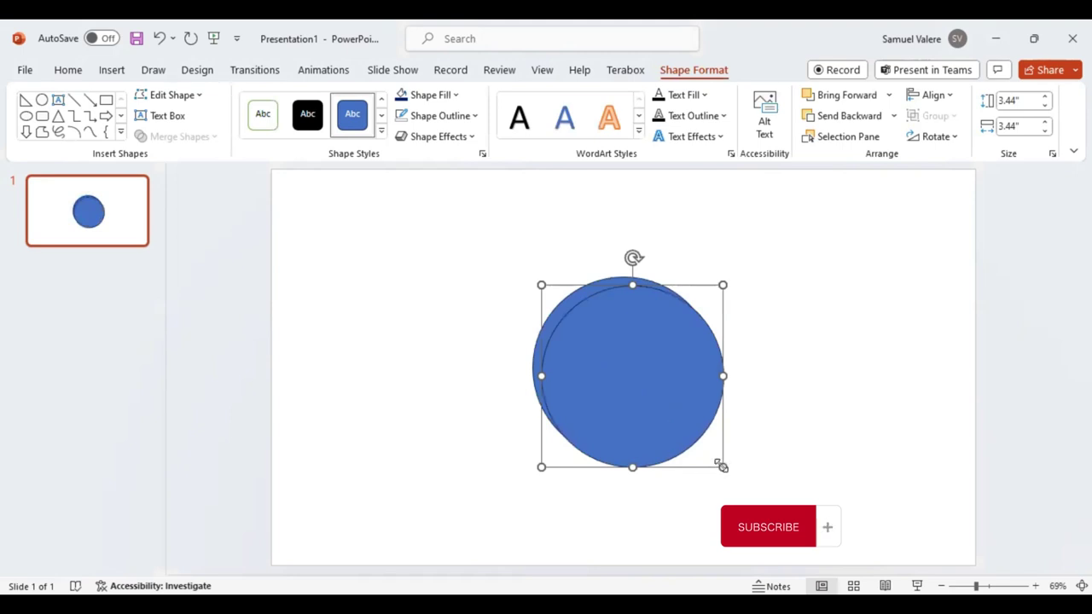
{"action": "left_click_drag", "start_coordinate": [722, 467], "coordinate": [623, 363]}
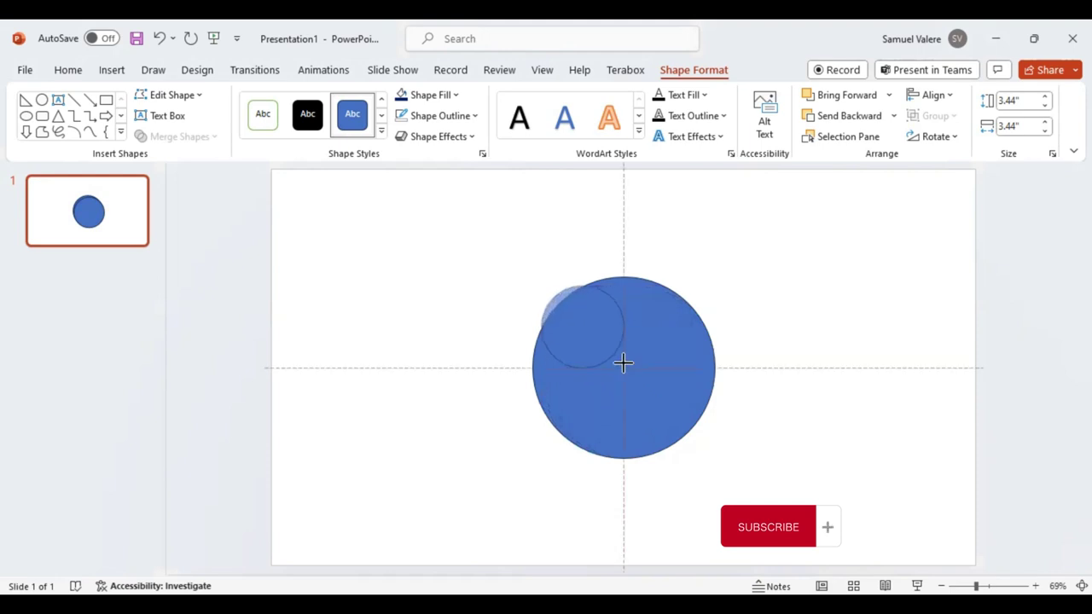
{"action": "left_click_drag", "start_coordinate": [572, 318], "coordinate": [623, 359]}
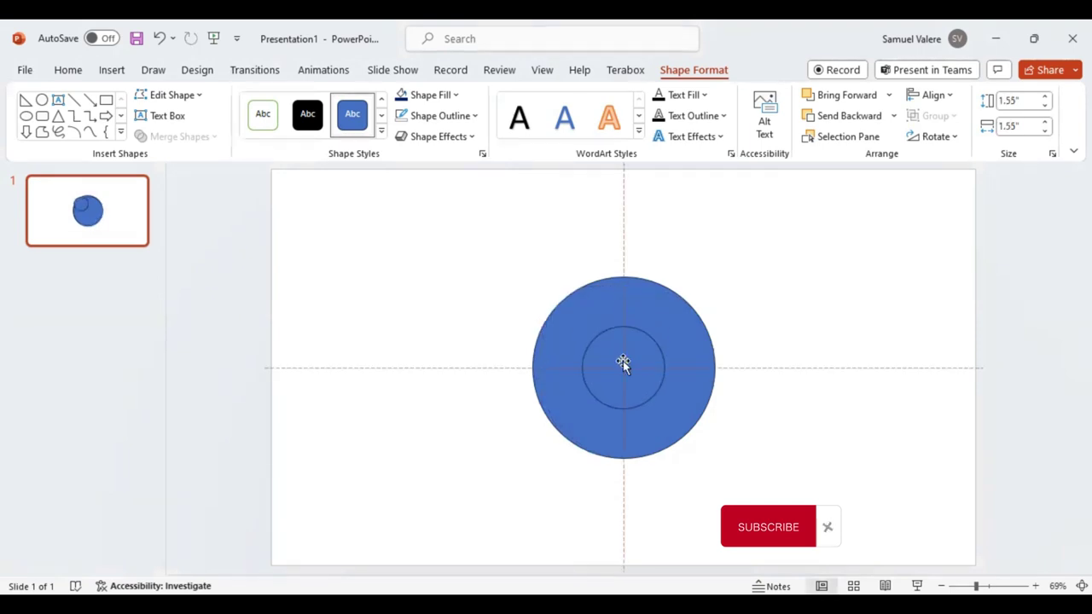
{"action": "key", "text": "ctrl+d"}
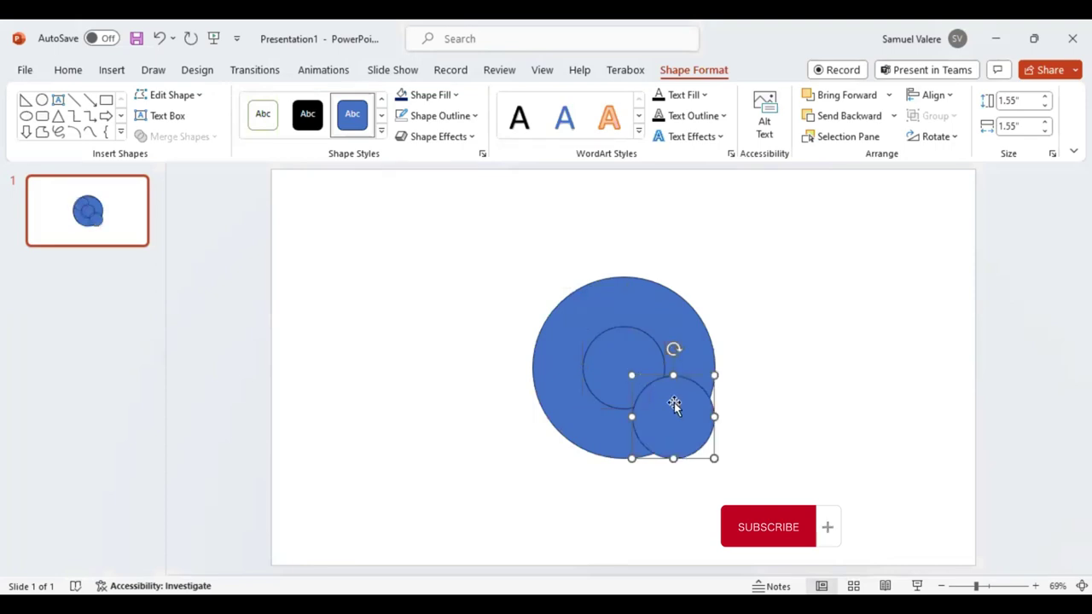
{"action": "mouse_move", "coordinate": [631, 375]}
{"action": "left_mouse_down"}
{"action": "mouse_move", "coordinate": [577, 304]}
{"action": "mouse_move", "coordinate": [630, 354]}
{"action": "mouse_move", "coordinate": [624, 347]}
{"action": "left_mouse_up"}
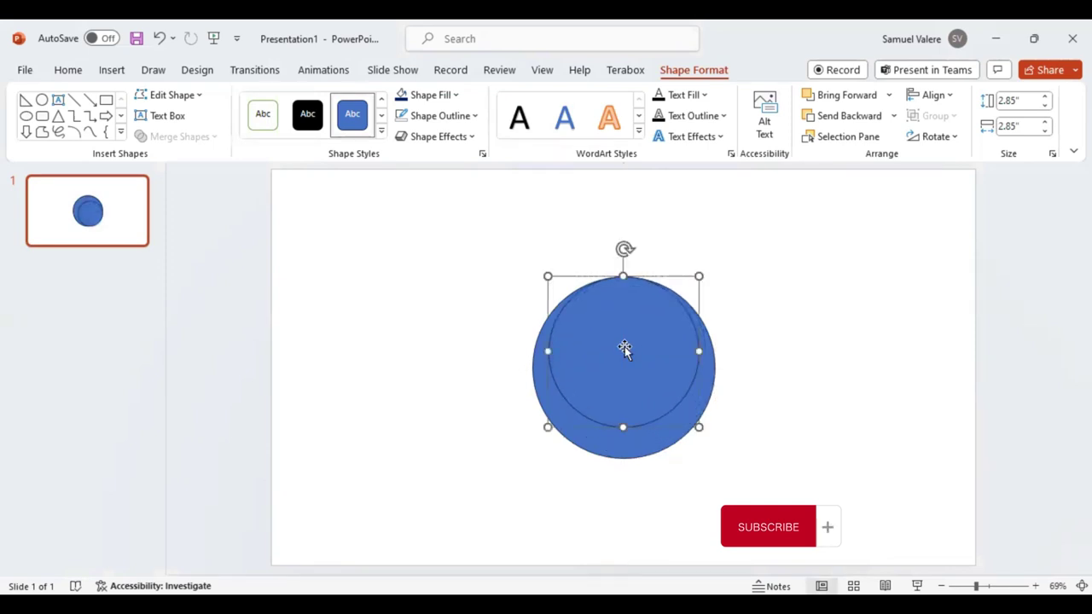
- Resize the medium circle to 2.62 inches and centre it horizontally at the large circle's top
{"action": "left_click", "coordinate": [455, 96]}
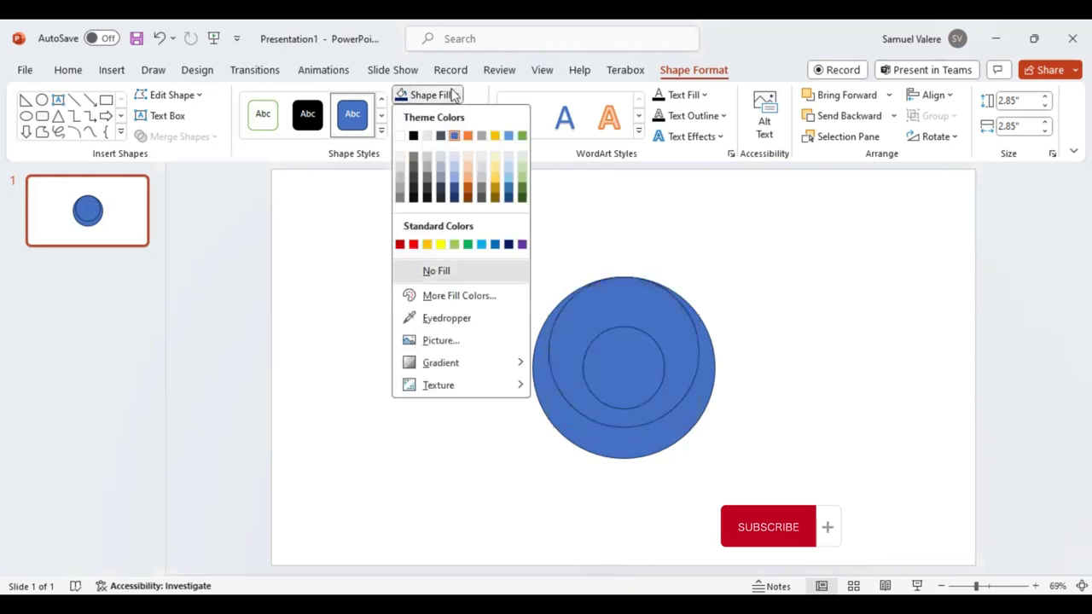
{"action": "left_click", "coordinate": [607, 294]}
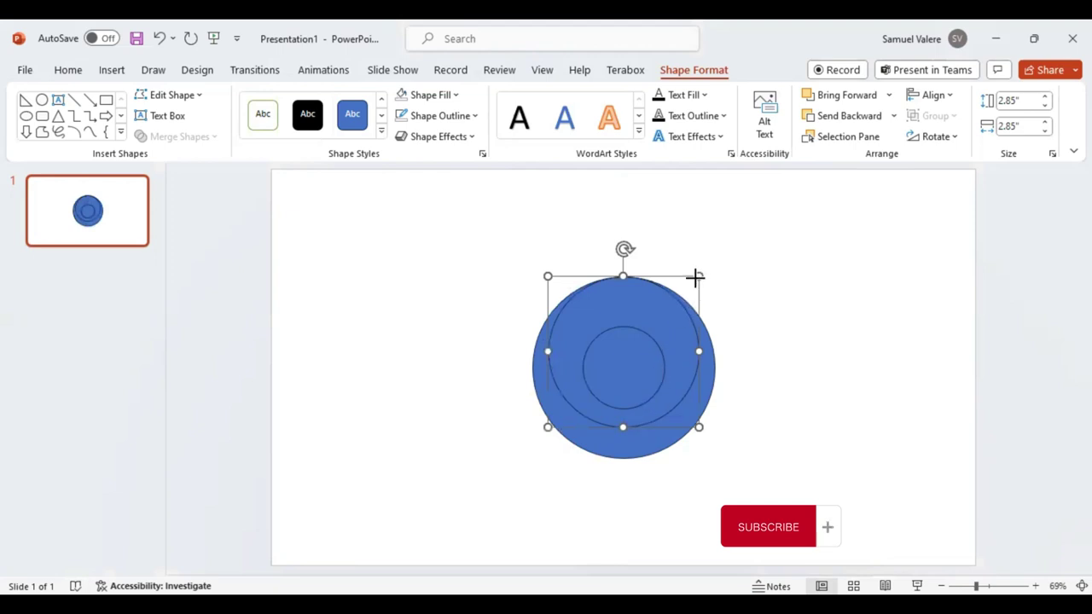
{"action": "mouse_move", "coordinate": [695, 276]}
{"action": "left_mouse_down"}
{"action": "mouse_move", "coordinate": [679, 296]}
{"action": "mouse_move", "coordinate": [659, 295]}
{"action": "left_mouse_up"}
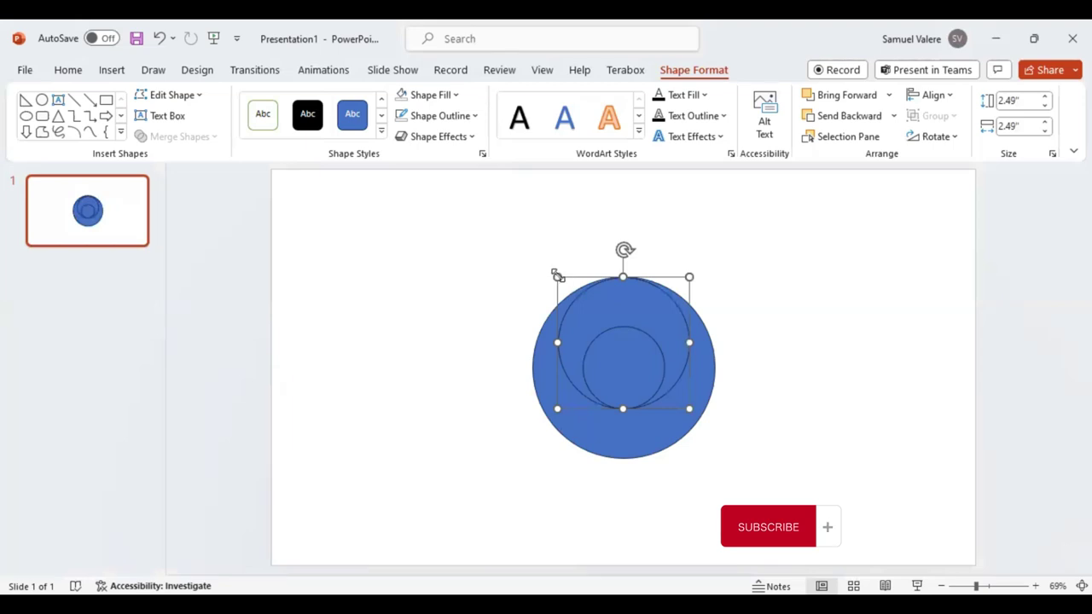
{"action": "left_click_drag", "start_coordinate": [557, 273], "coordinate": [556, 270]}
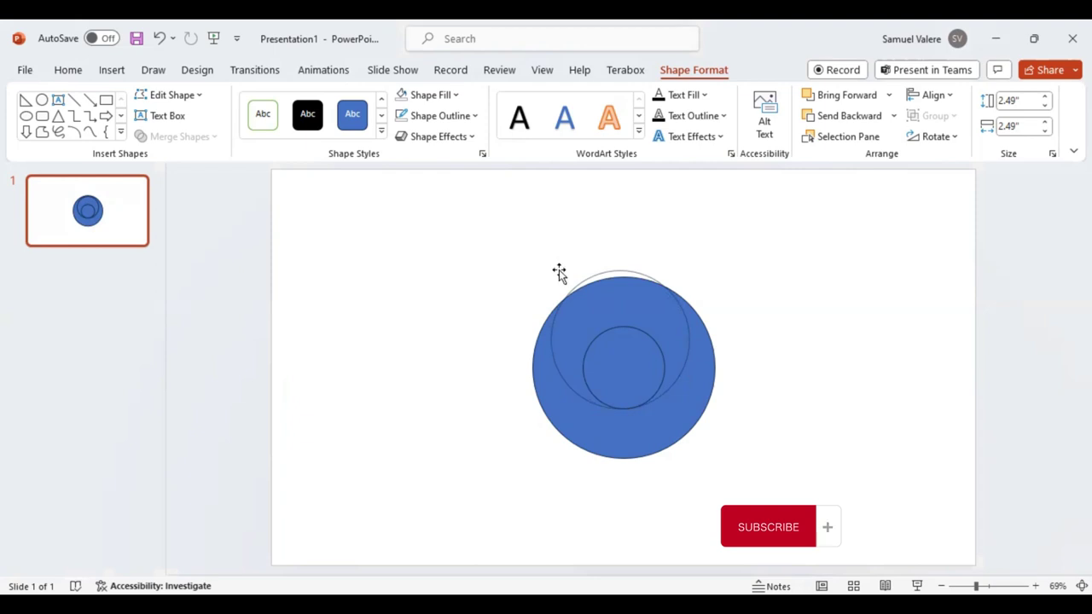
{"action": "left_click_drag", "start_coordinate": [558, 272], "coordinate": [558, 272]}
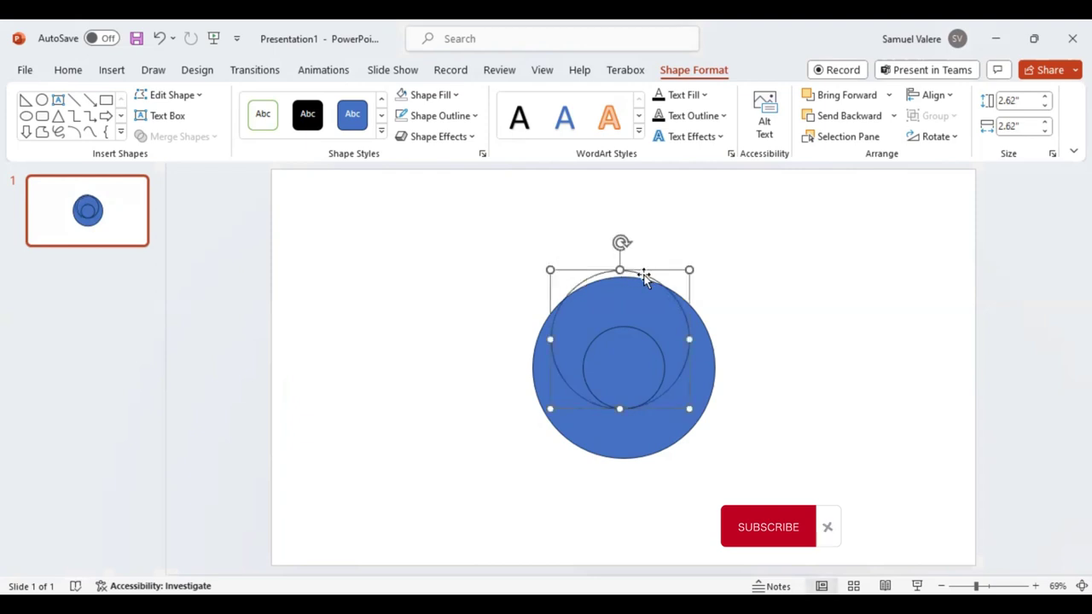
{"action": "left_click_drag", "start_coordinate": [645, 273], "coordinate": [647, 273]}
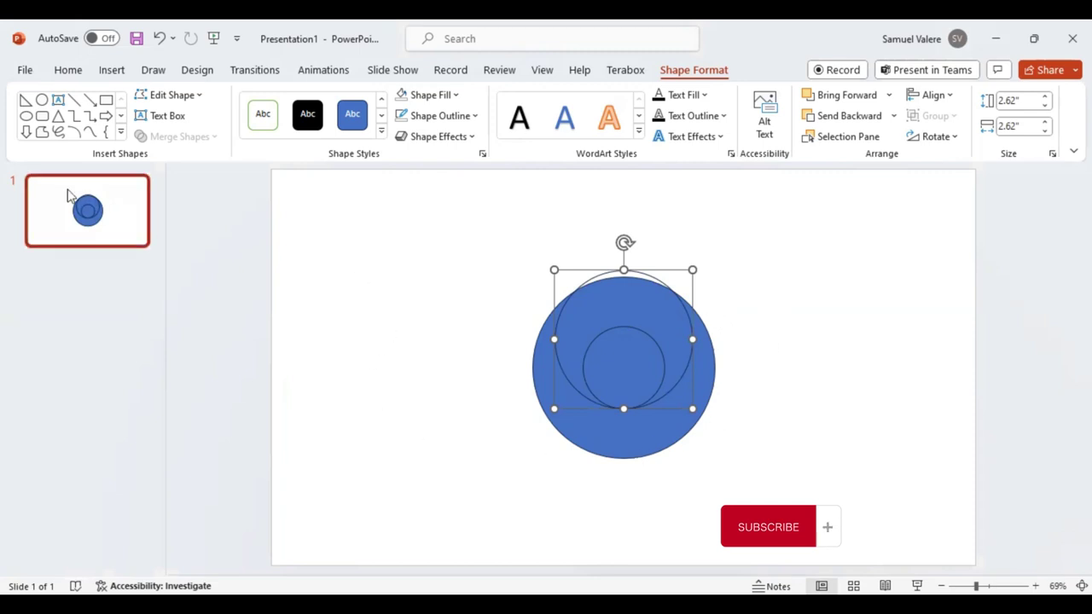
- Draw a tall rounded rectangle left of the circle with fully rounded ends
{"action": "left_click", "coordinate": [41, 117]}
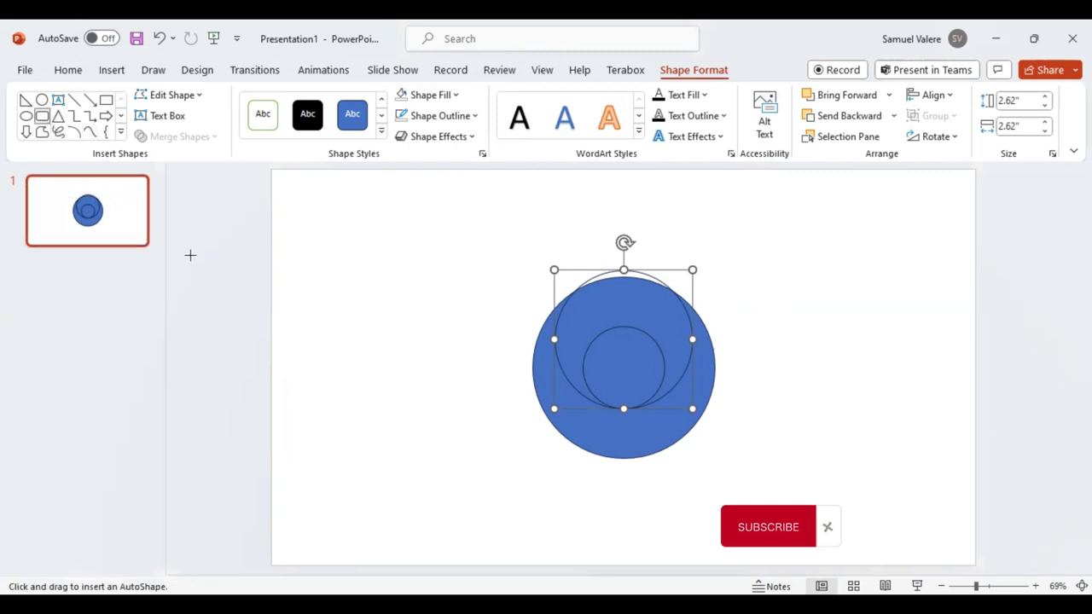
{"action": "left_click_drag", "start_coordinate": [435, 299], "coordinate": [503, 464]}
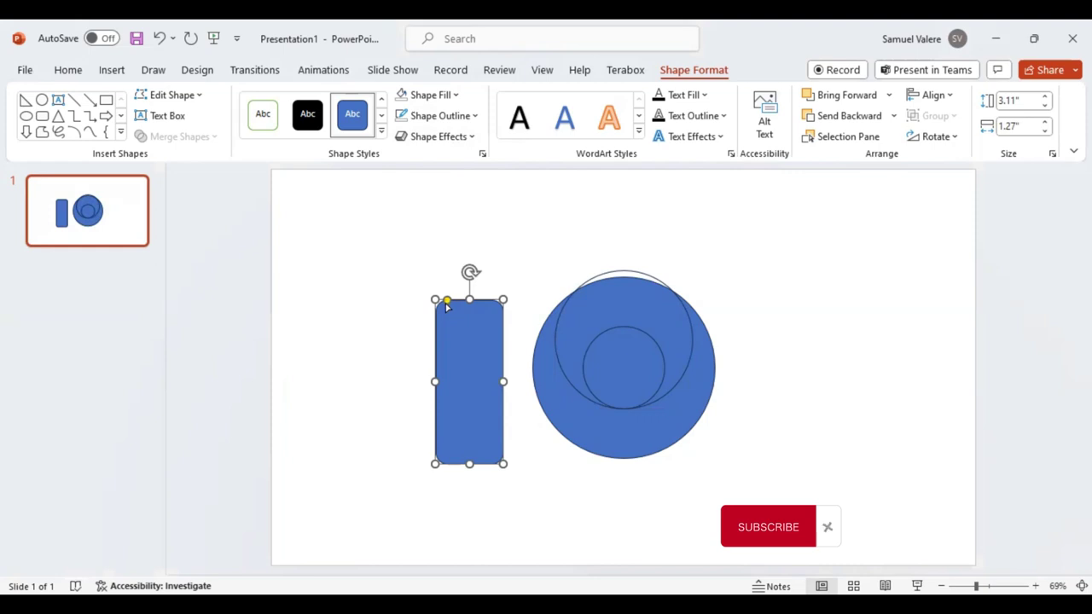
{"action": "left_click_drag", "start_coordinate": [446, 301], "coordinate": [459, 375]}
{"action": "left_click_drag", "start_coordinate": [461, 419], "coordinate": [463, 435]}
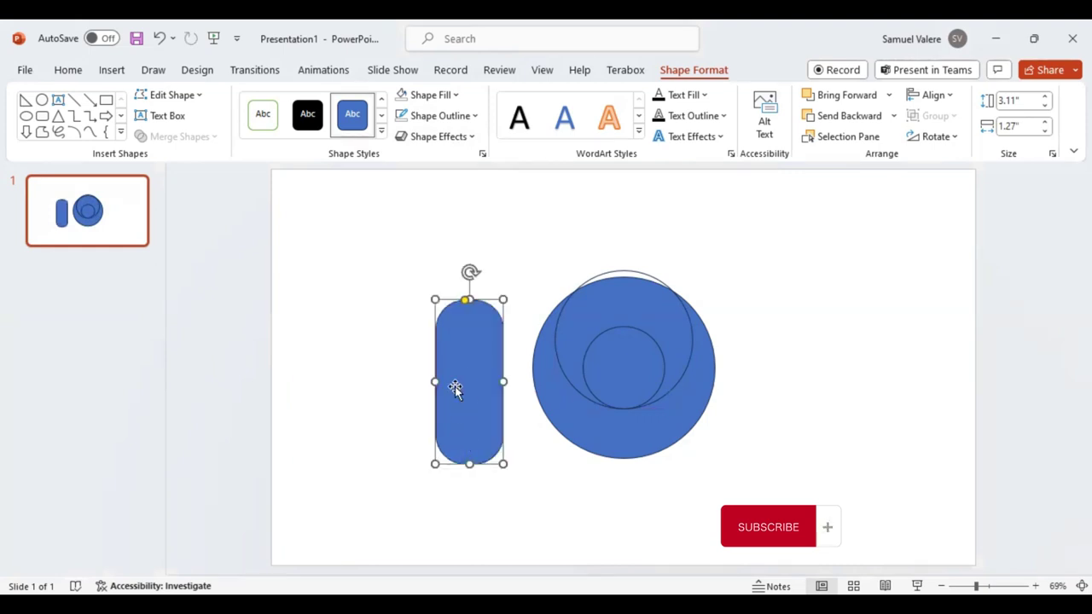
- Size the bar to 0.96 by 3.44 inches and set it along the circle's left edge
{"action": "left_click_drag", "start_coordinate": [435, 382], "coordinate": [541, 418]}
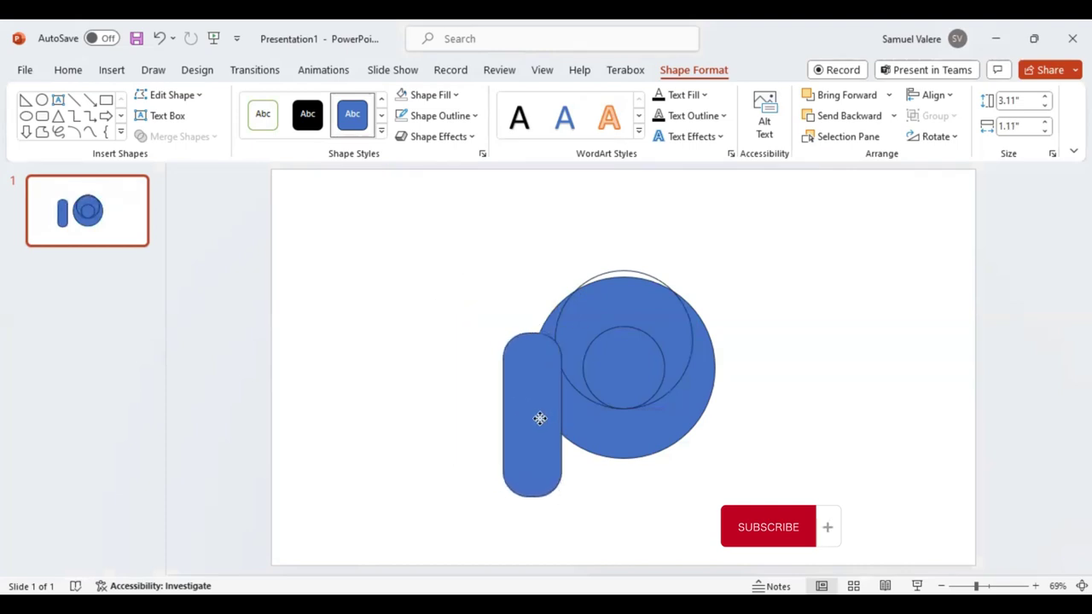
{"action": "left_click_drag", "start_coordinate": [540, 418], "coordinate": [563, 425]}
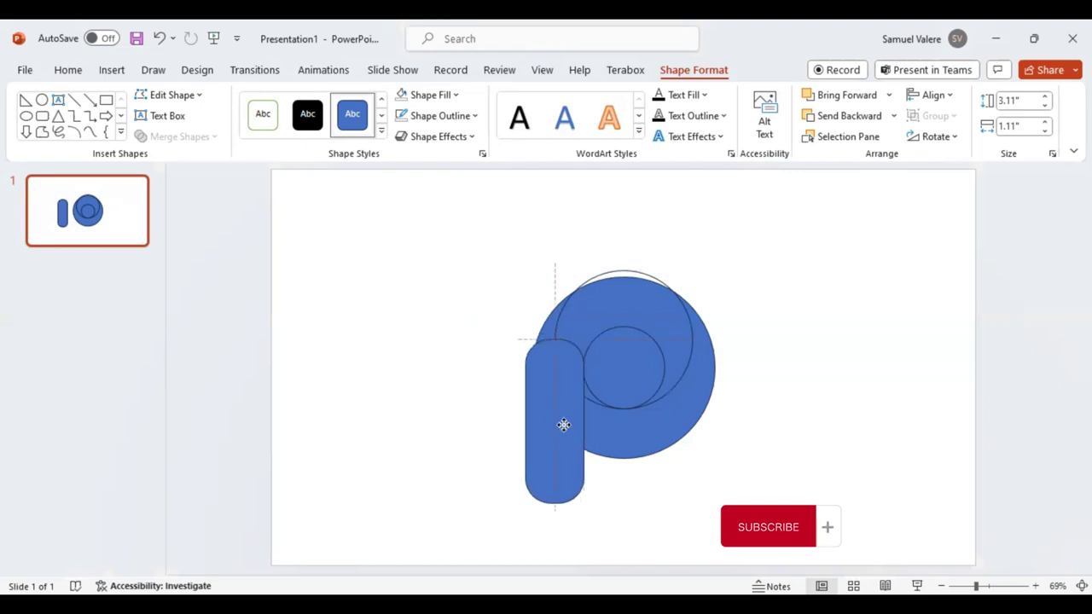
{"action": "left_click_drag", "start_coordinate": [564, 425], "coordinate": [565, 426]}
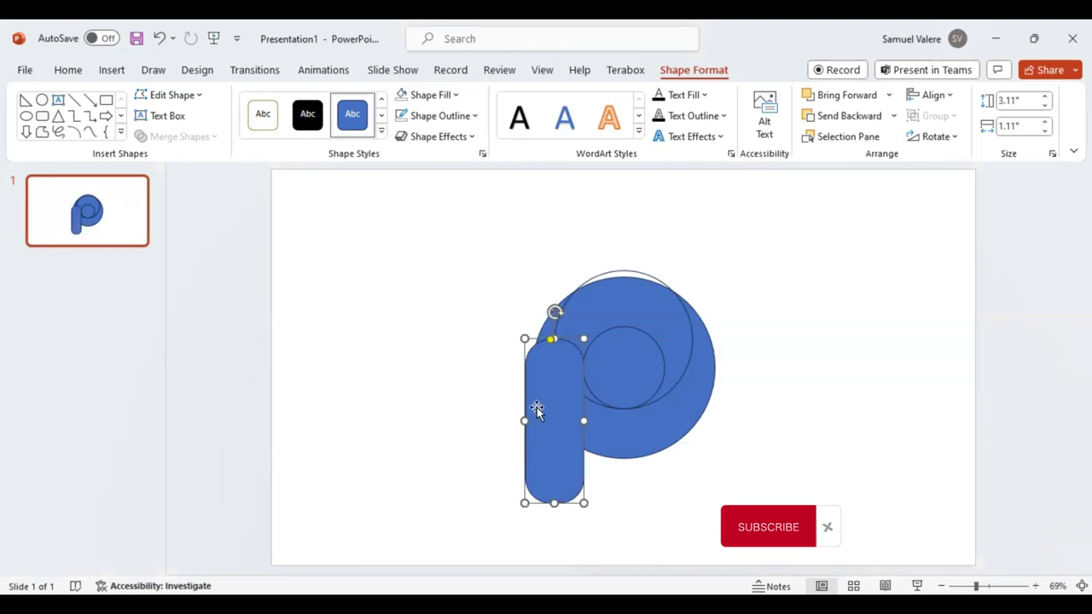
{"action": "left_click_drag", "start_coordinate": [524, 418], "coordinate": [529, 418]}
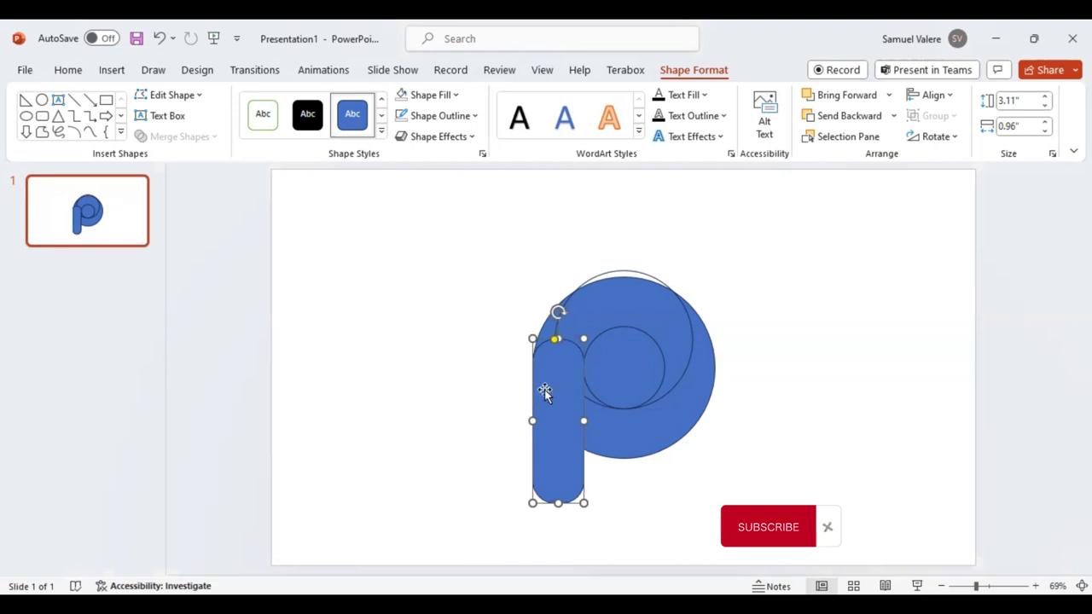
{"action": "left_click_drag", "start_coordinate": [557, 504], "coordinate": [557, 523]}
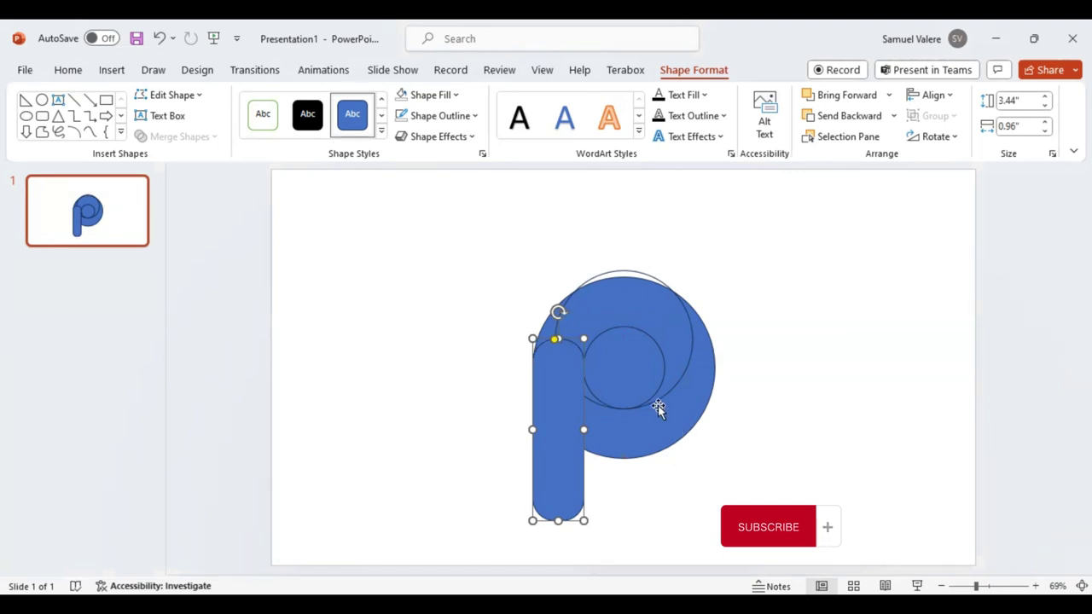
- Fragment the three circles and the stem bar, then select the small top sliver
{"action": "left_click", "coordinate": [650, 430]}
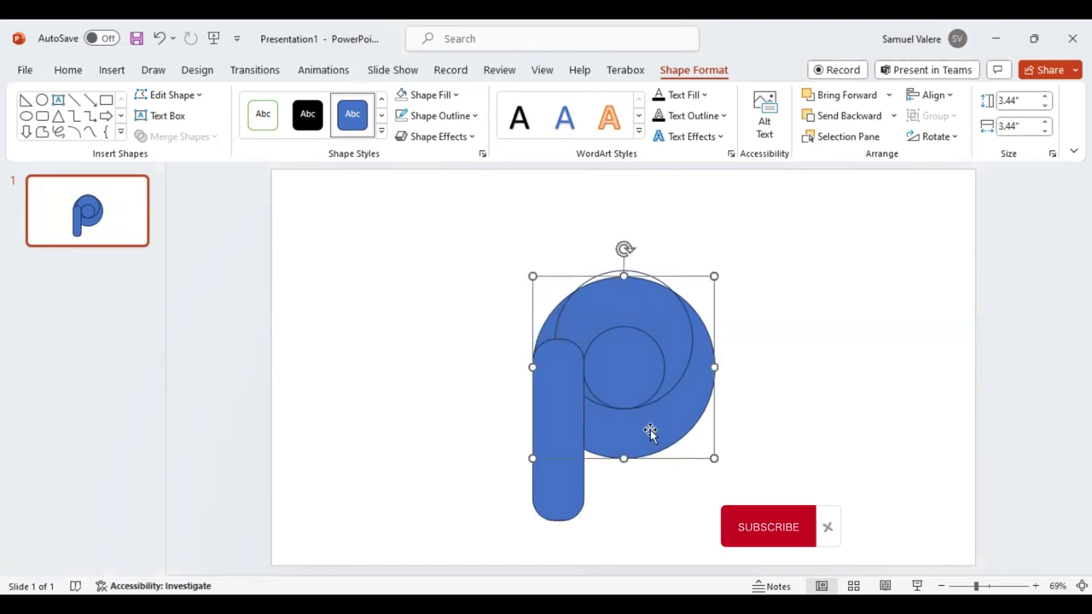
{"action": "left_click", "coordinate": [561, 431], "text": "shift"}
{"action": "left_click", "coordinate": [633, 362], "text": "shift"}
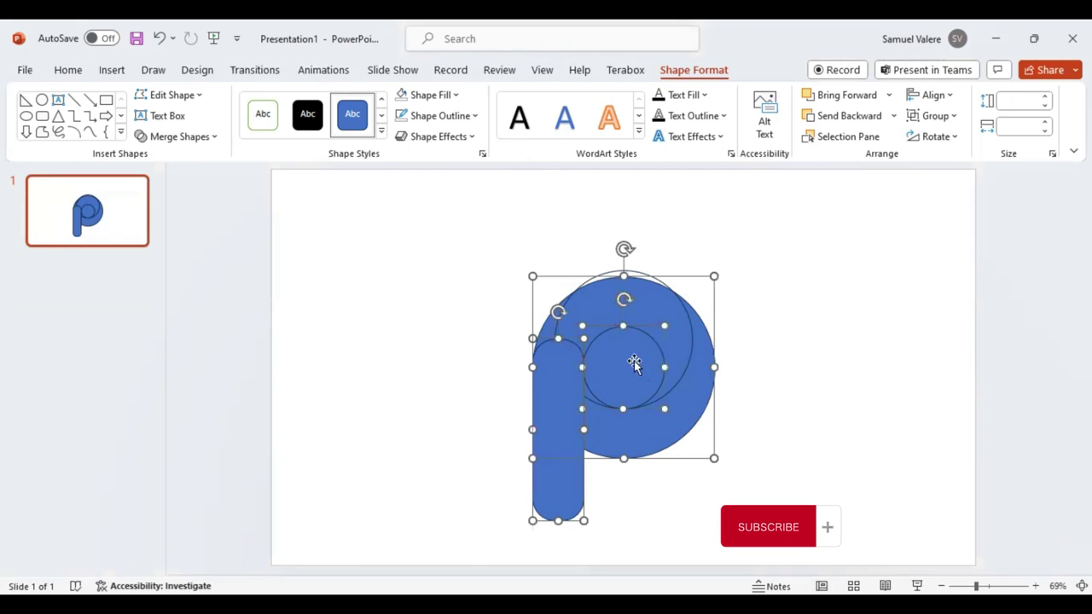
{"action": "left_click", "coordinate": [689, 326], "text": "shift"}
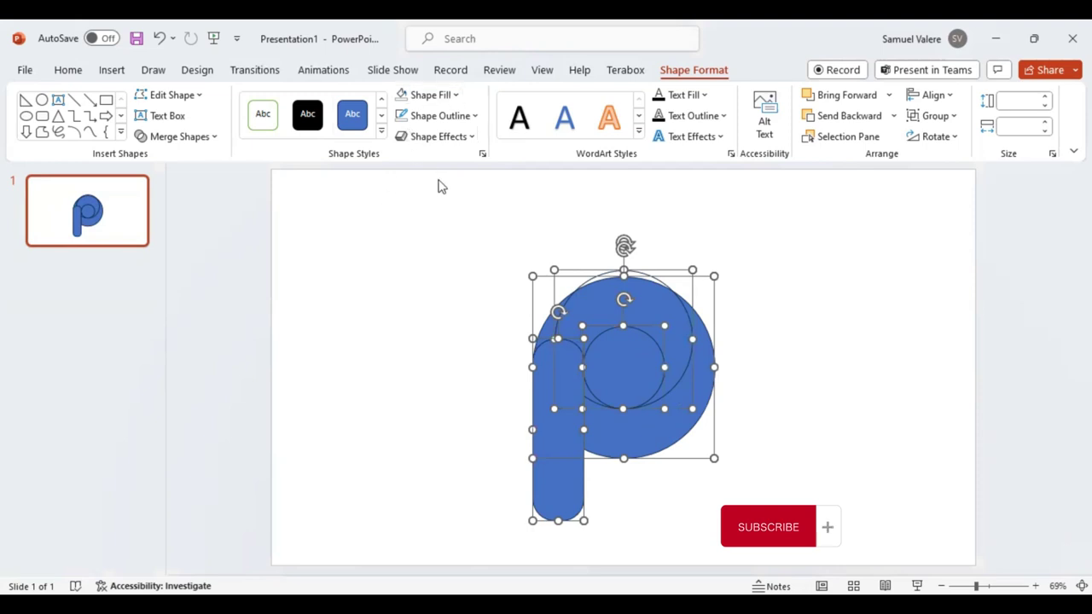
{"action": "left_click", "coordinate": [214, 139]}
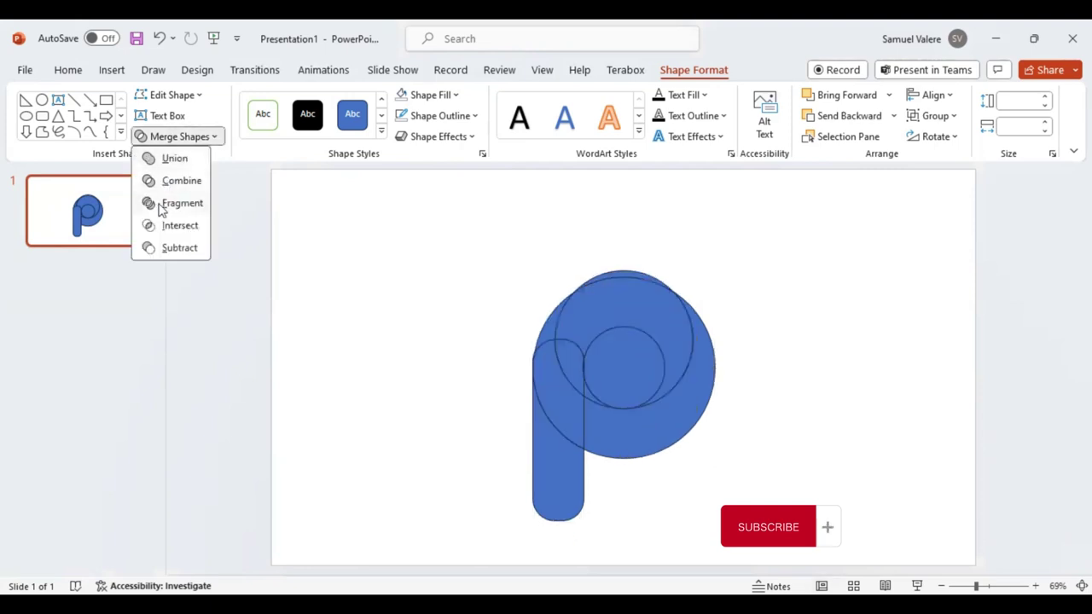
{"action": "left_click", "coordinate": [805, 346]}
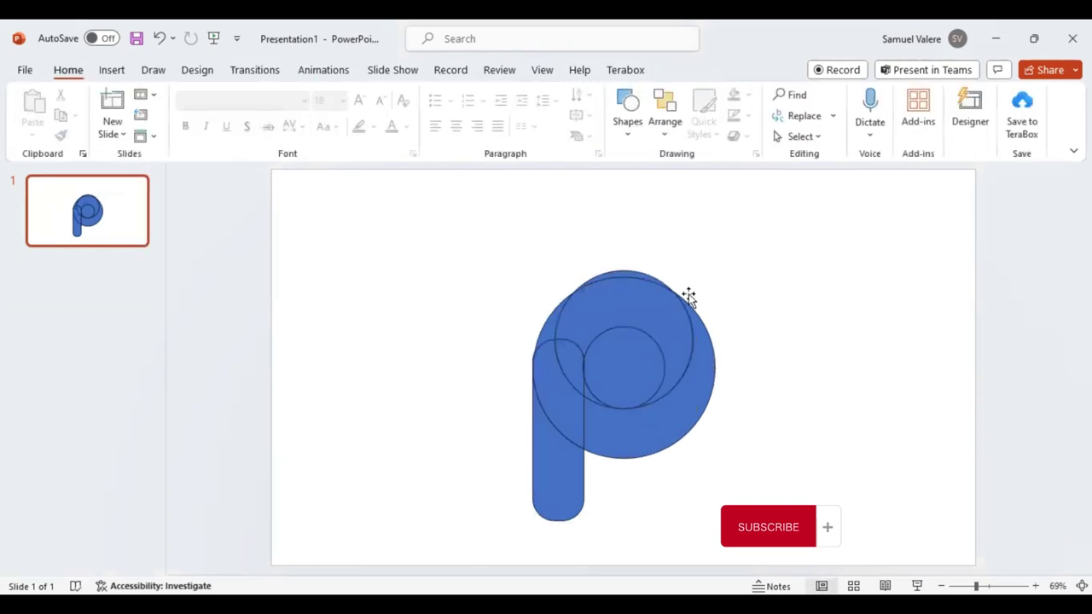
{"action": "left_click", "coordinate": [636, 275]}
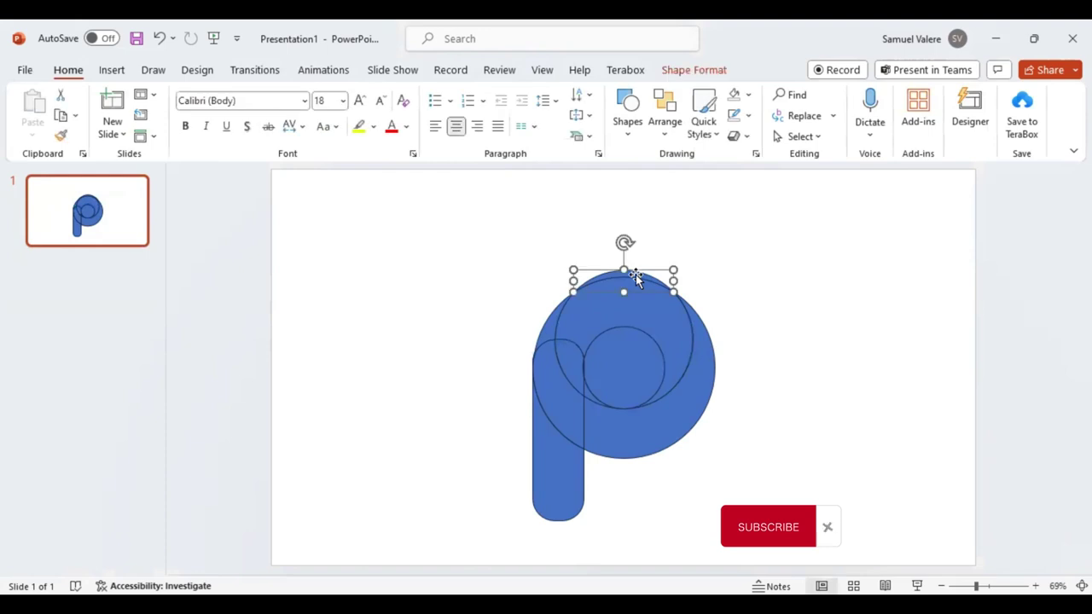
- Delete the top sliver and union the stem pieces with the big circle
{"action": "key", "text": "Delete"}
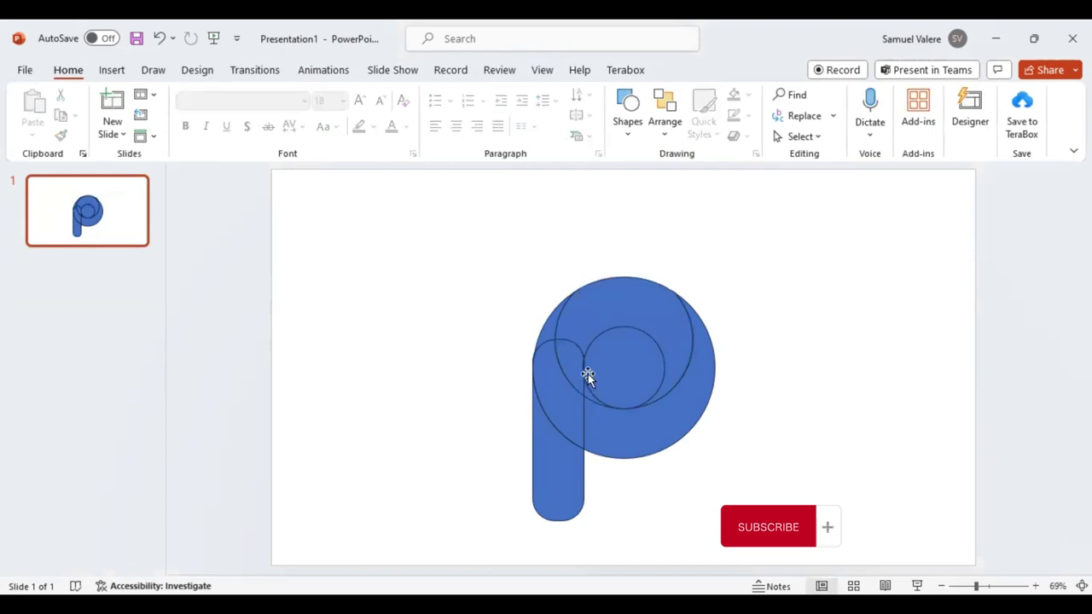
{"action": "left_click", "coordinate": [555, 461]}
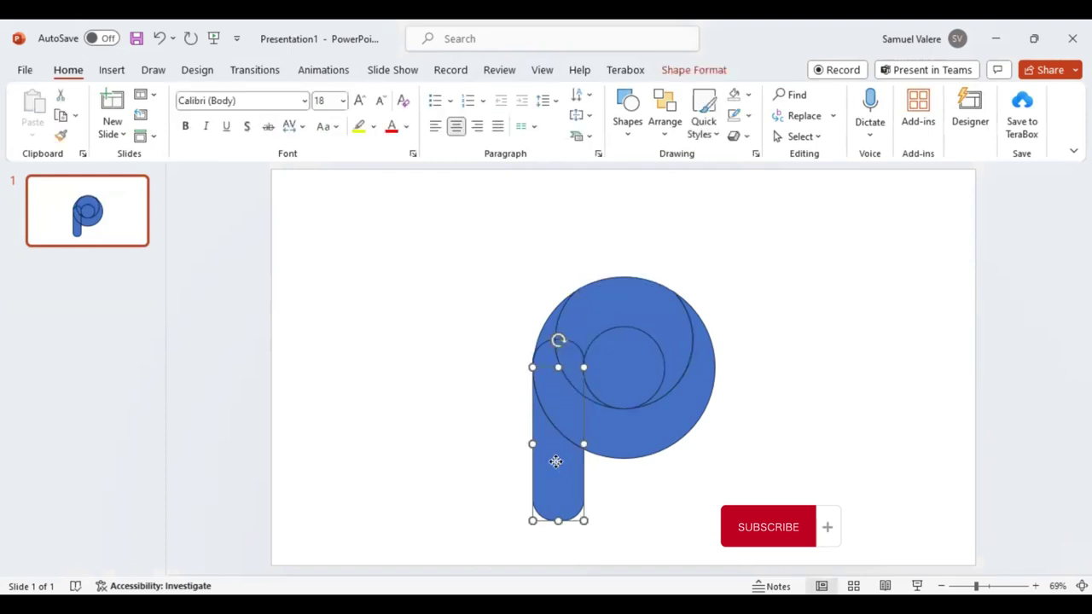
{"action": "left_click", "coordinate": [554, 410], "text": "shift"}
{"action": "left_click", "coordinate": [548, 329], "text": "shift"}
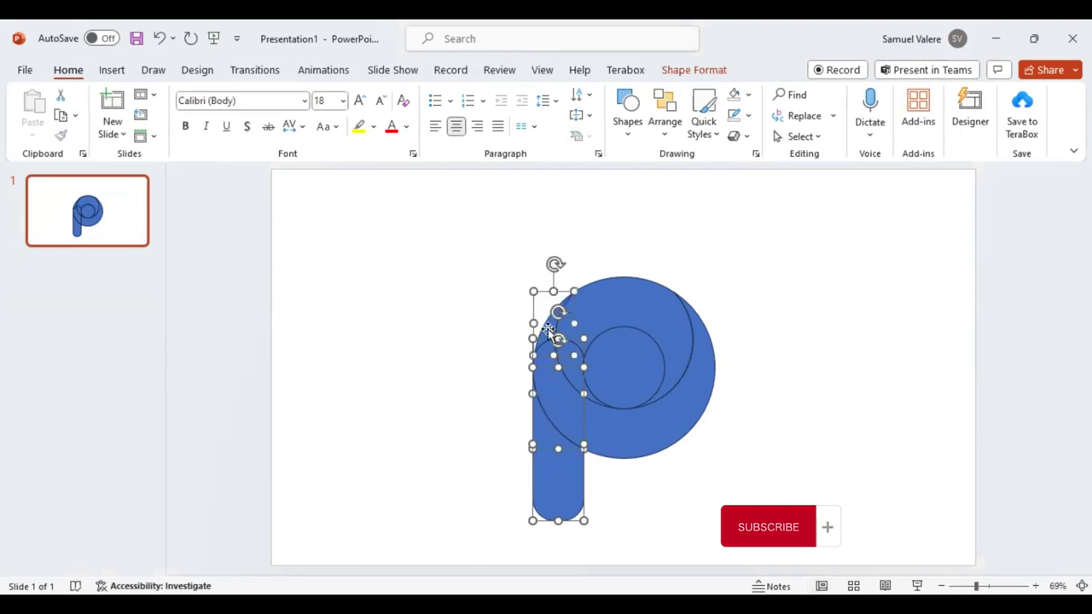
{"action": "left_click", "coordinate": [632, 309], "text": "shift"}
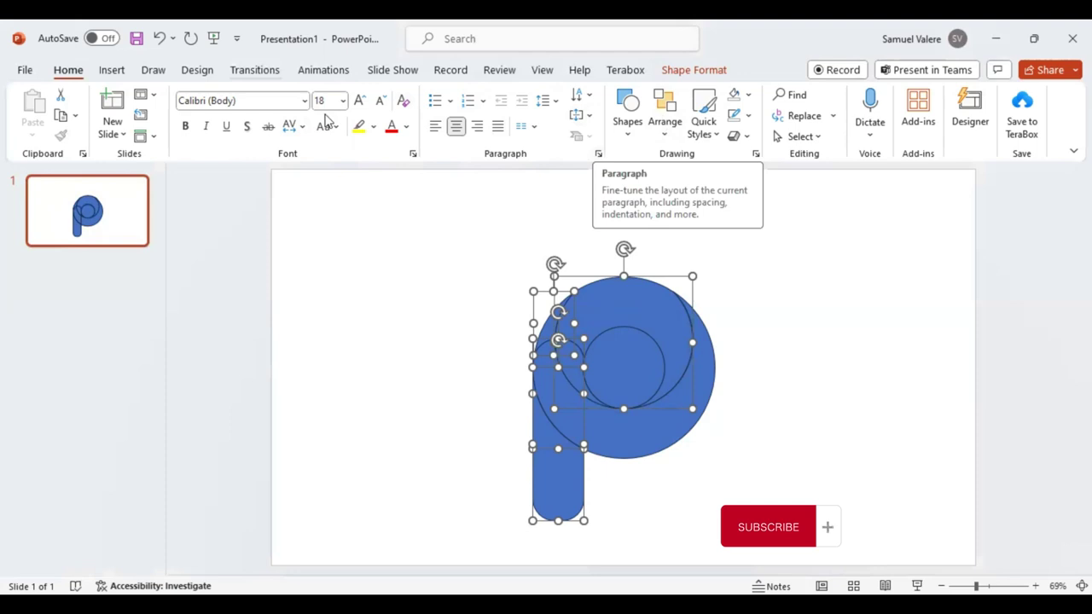
{"action": "left_click", "coordinate": [693, 73]}
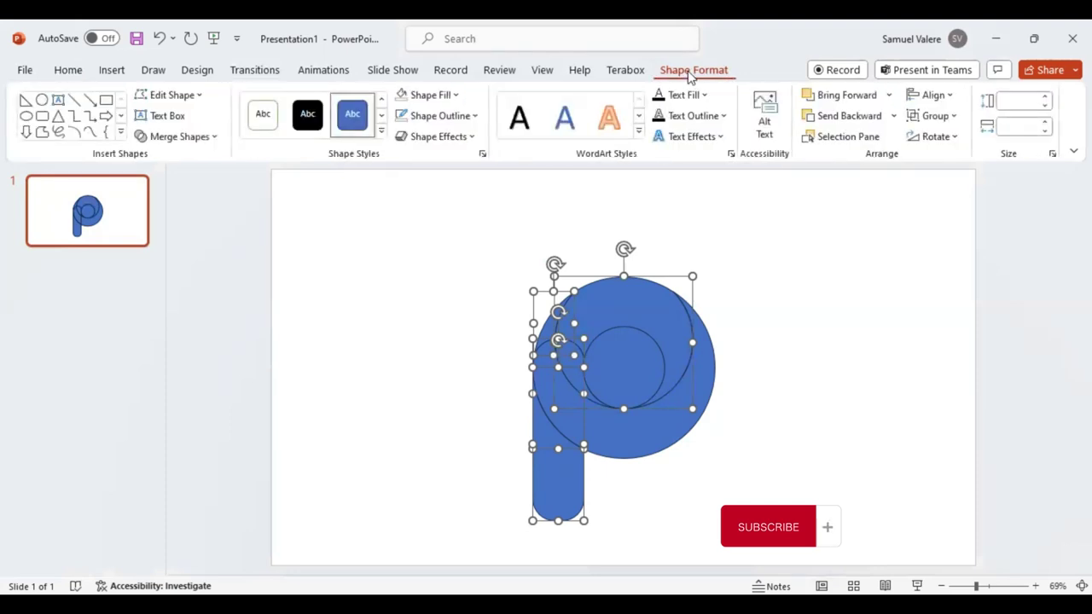
{"action": "left_click", "coordinate": [215, 138]}
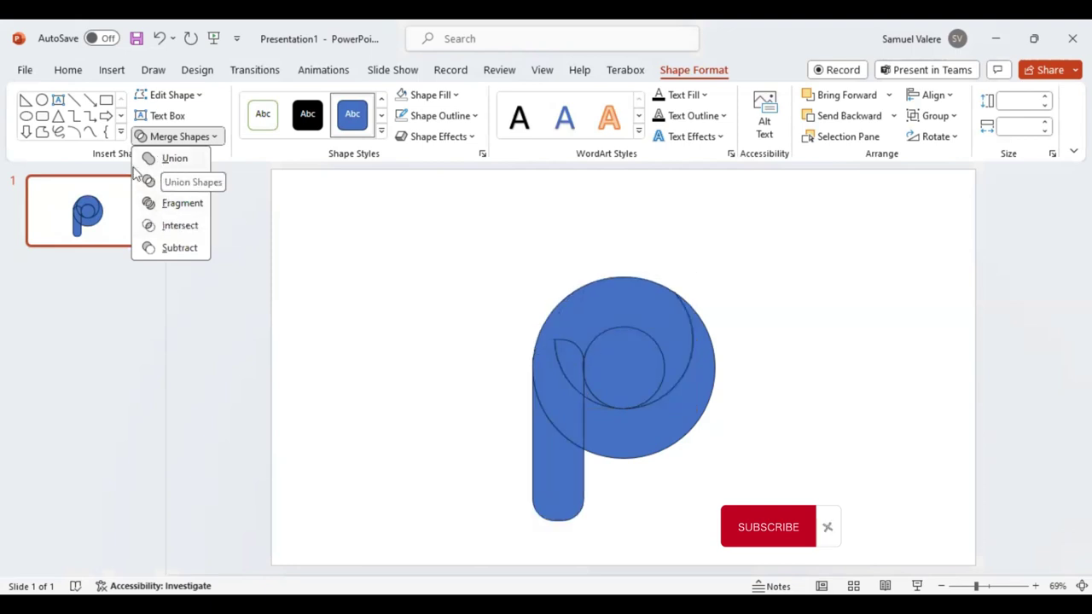
{"action": "left_click", "coordinate": [602, 383]}
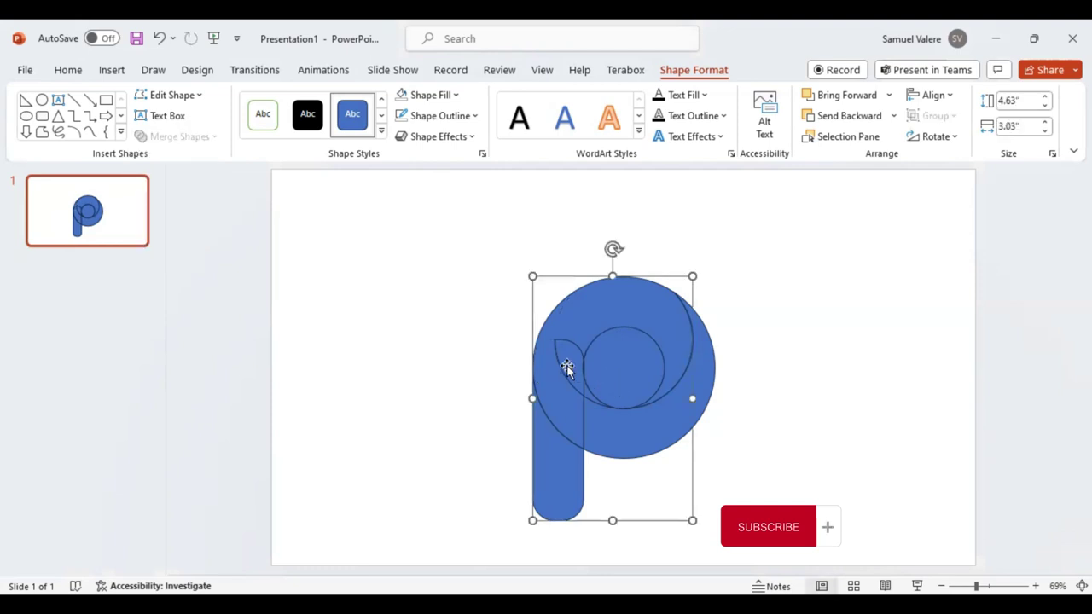
- Union the inner piece into the P, give it no outline, and select the inner circle
{"action": "left_click", "coordinate": [567, 367], "text": "shift"}
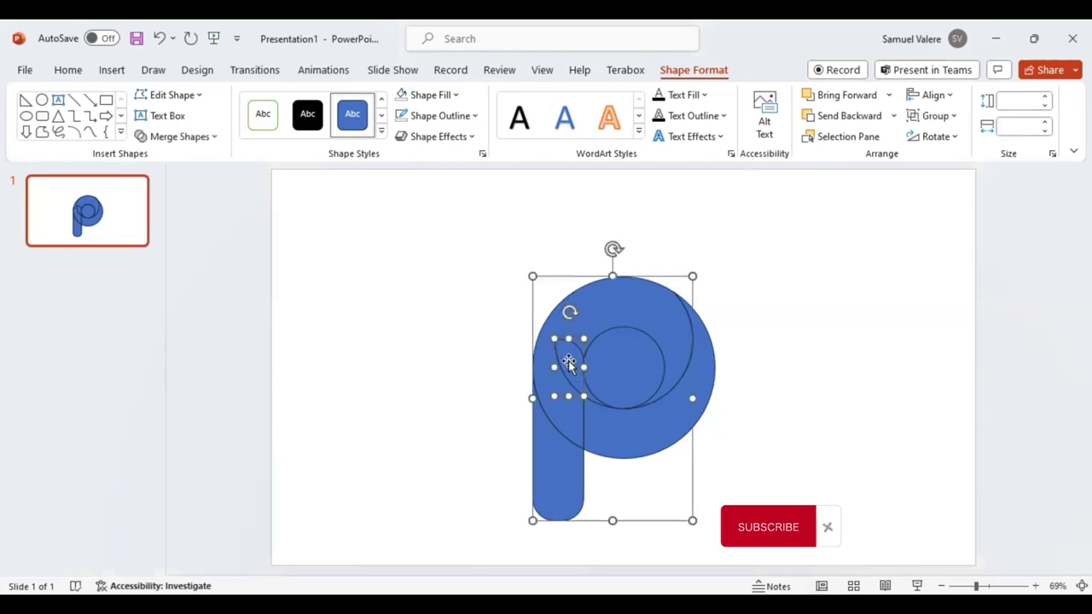
{"action": "left_click", "coordinate": [215, 135]}
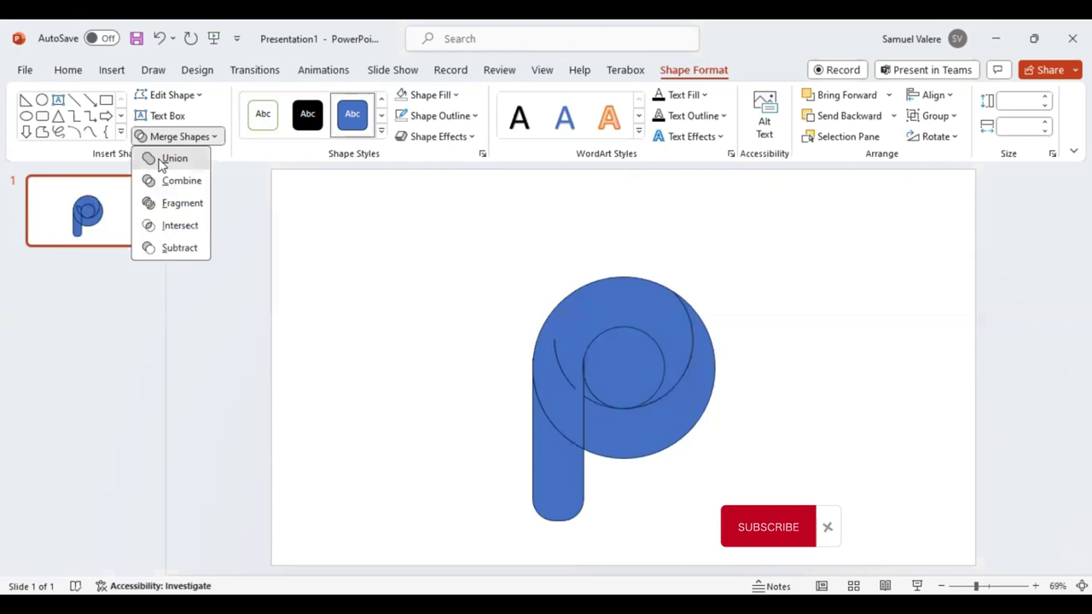
{"action": "left_click", "coordinate": [162, 160]}
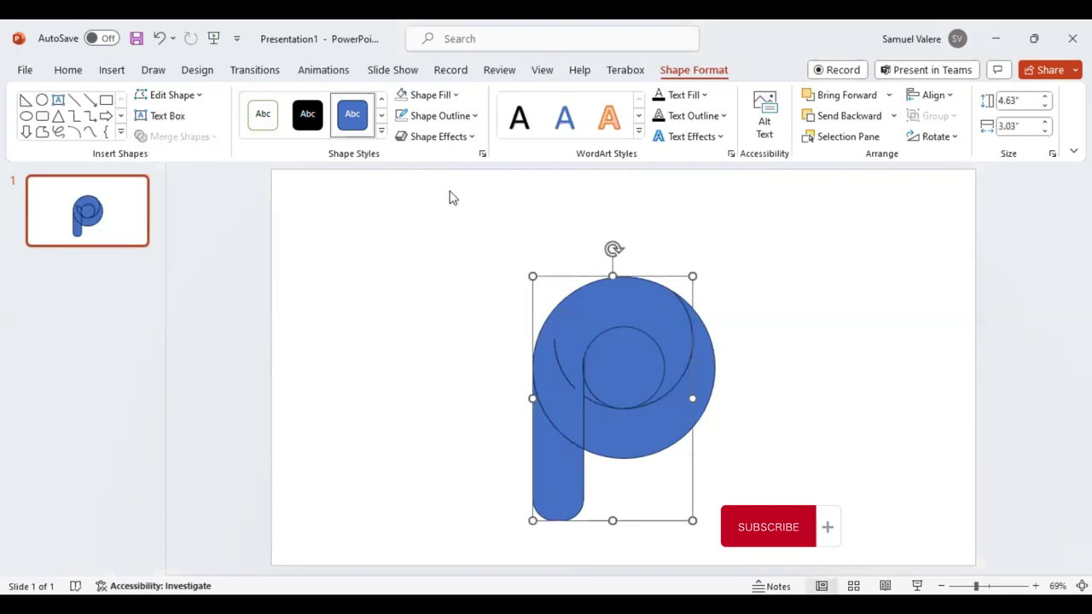
{"action": "left_click", "coordinate": [475, 116]}
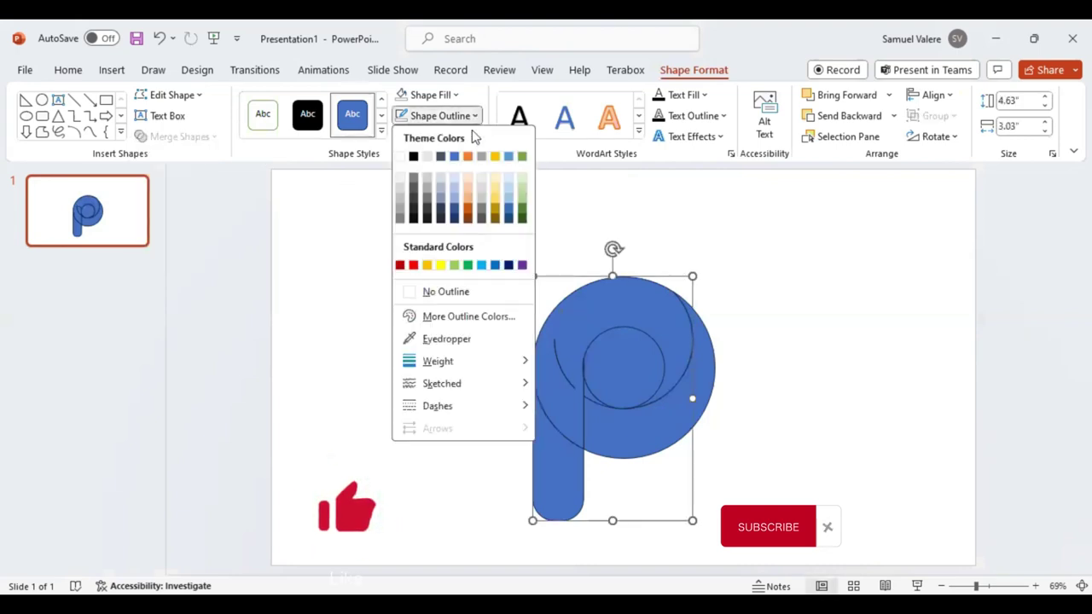
{"action": "left_click", "coordinate": [408, 293]}
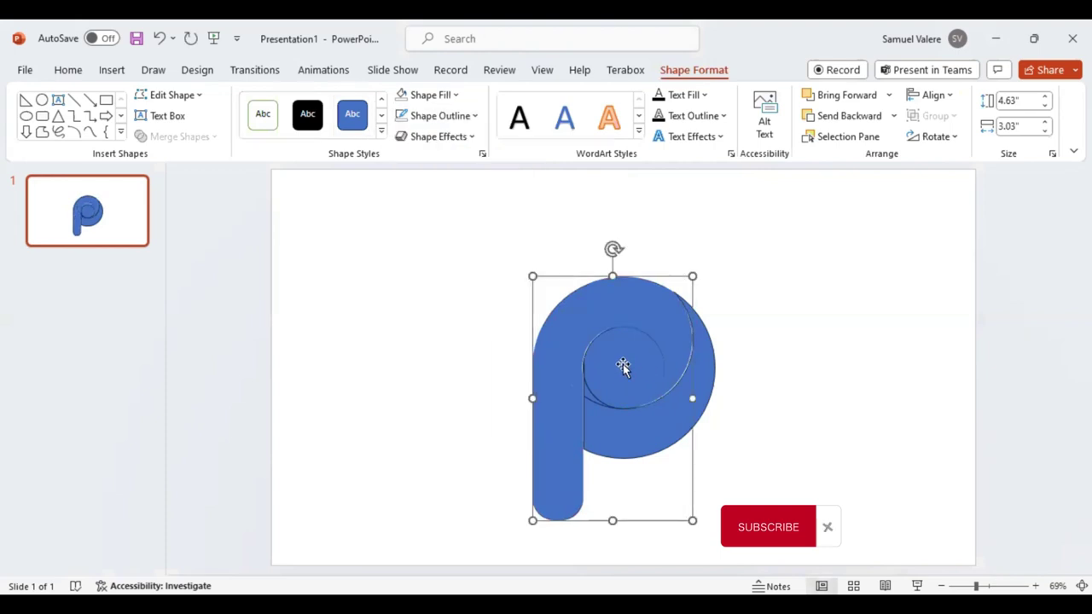
{"action": "left_click", "coordinate": [622, 365]}
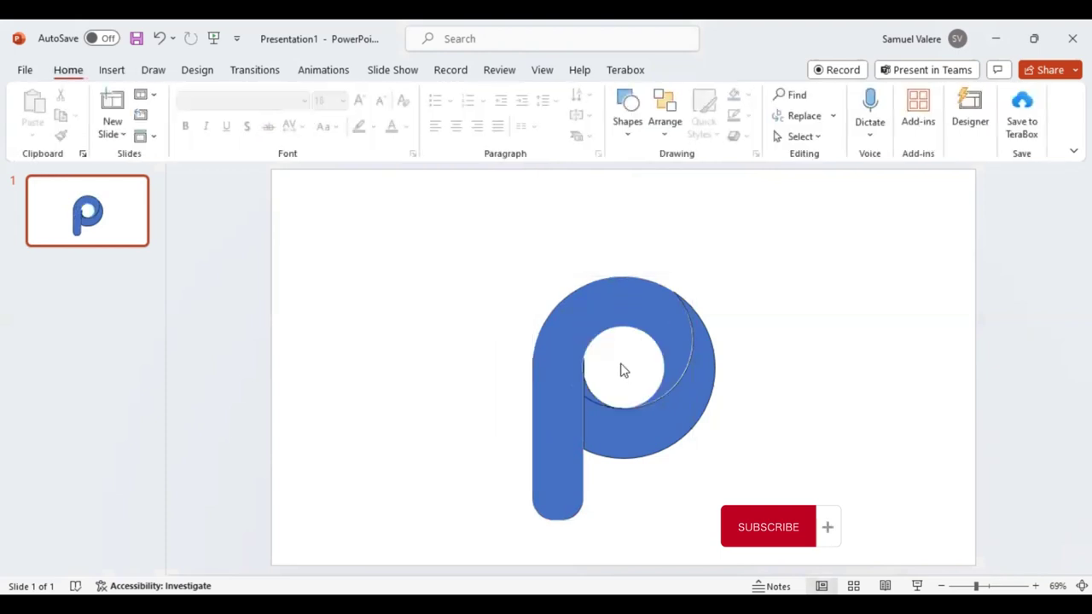
- Nudge the bowl's curved arc piece one step right and two steps down
{"action": "left_click", "coordinate": [588, 394]}
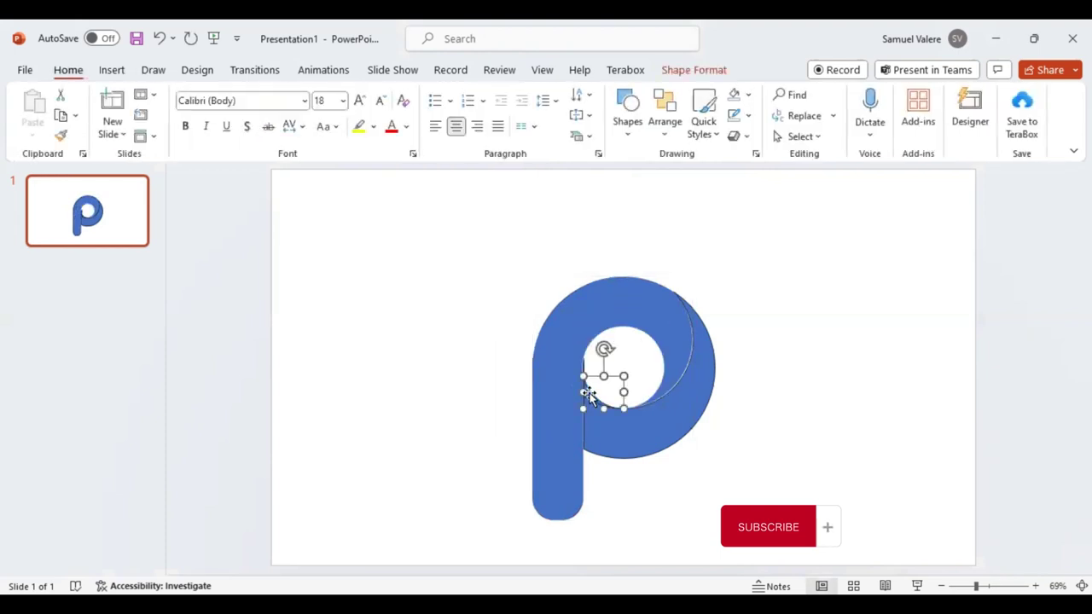
{"action": "key", "text": "Delete"}
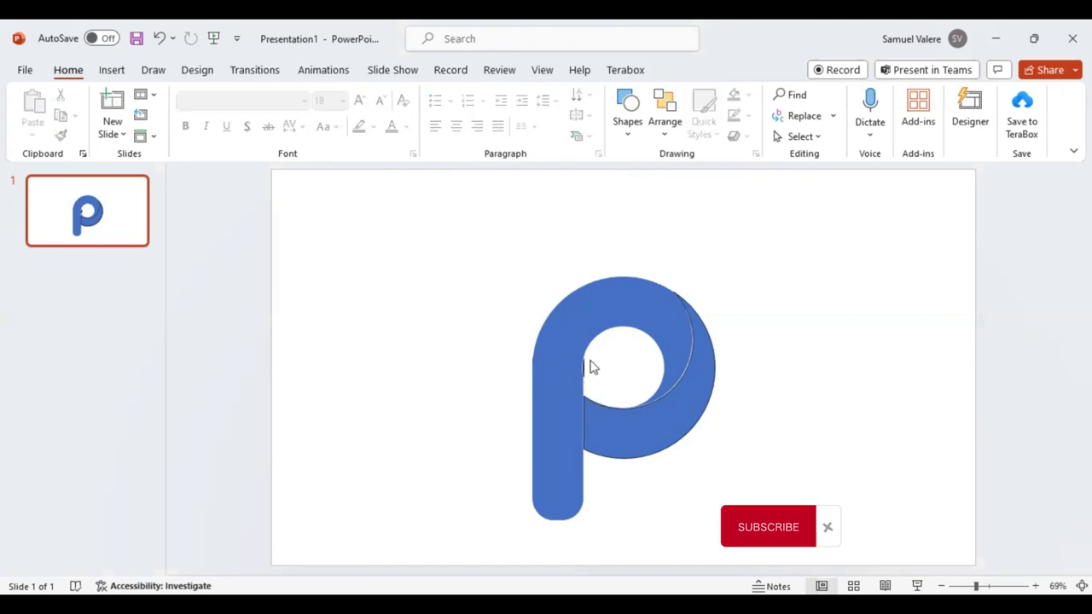
{"action": "key", "text": "ctrl+z"}
{"action": "left_click", "coordinate": [640, 383]}
{"action": "left_click", "coordinate": [648, 426]}
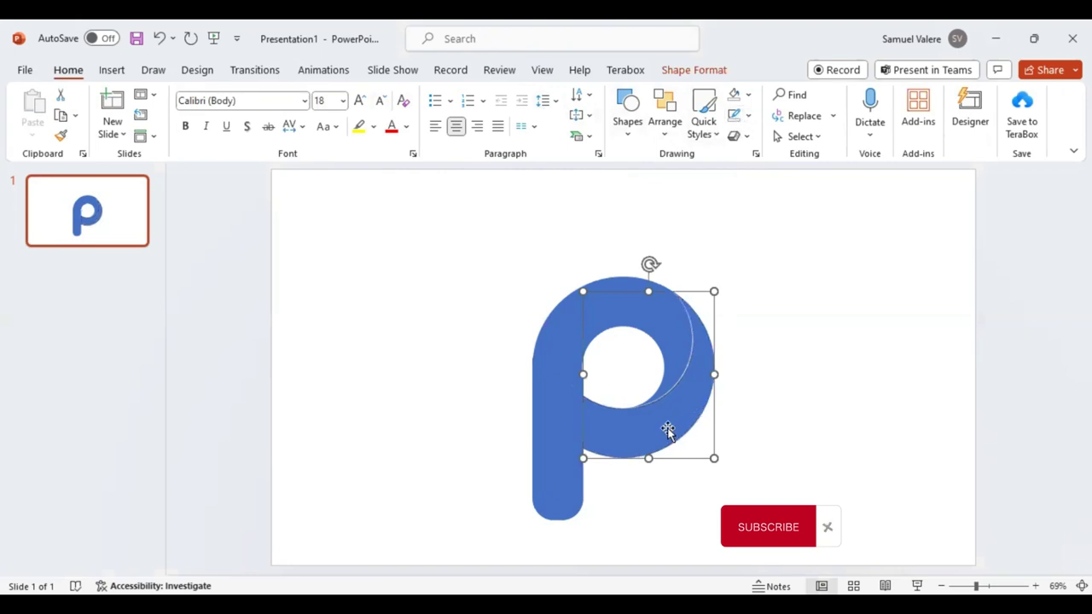
{"action": "key", "text": "Right"}
{"action": "key", "text": "Down"}
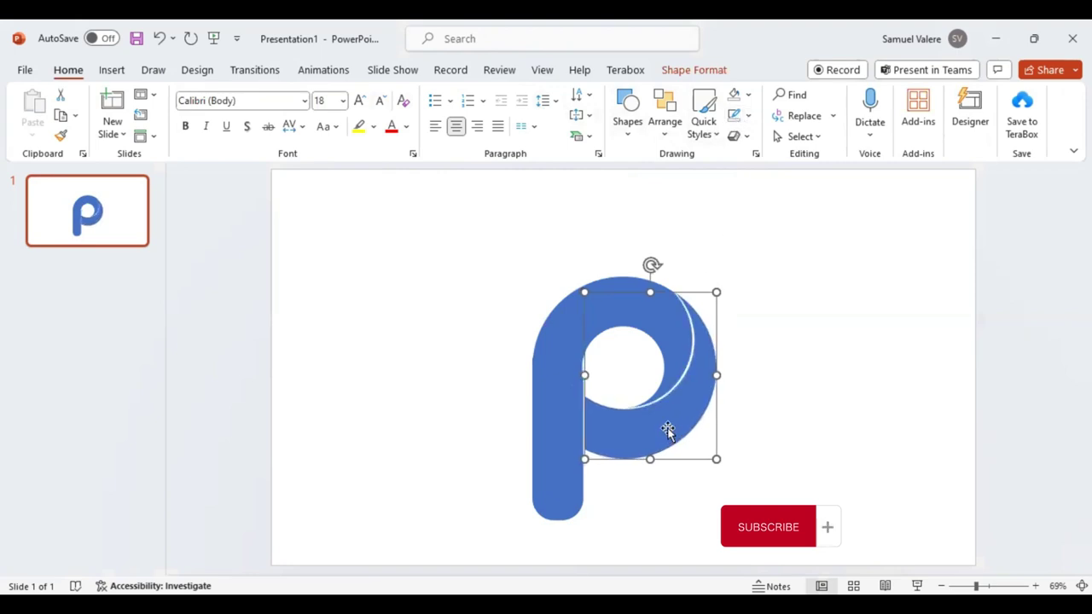
{"action": "key", "text": "Down"}
{"action": "key", "text": "Down"}
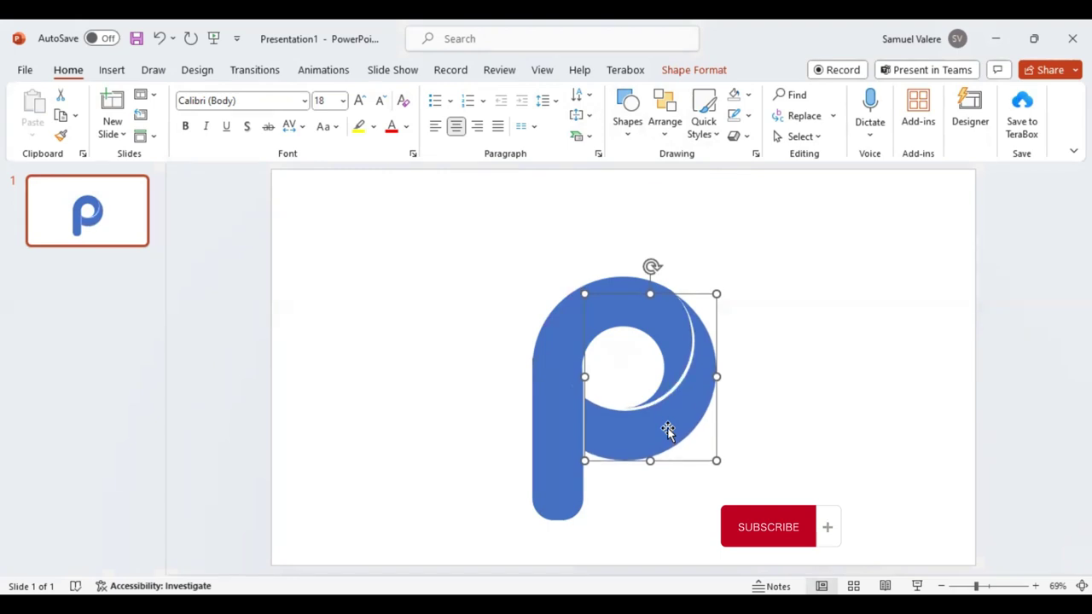
- Nudge the curved bowl piece slightly right and up
{"action": "left_click", "coordinate": [551, 378]}
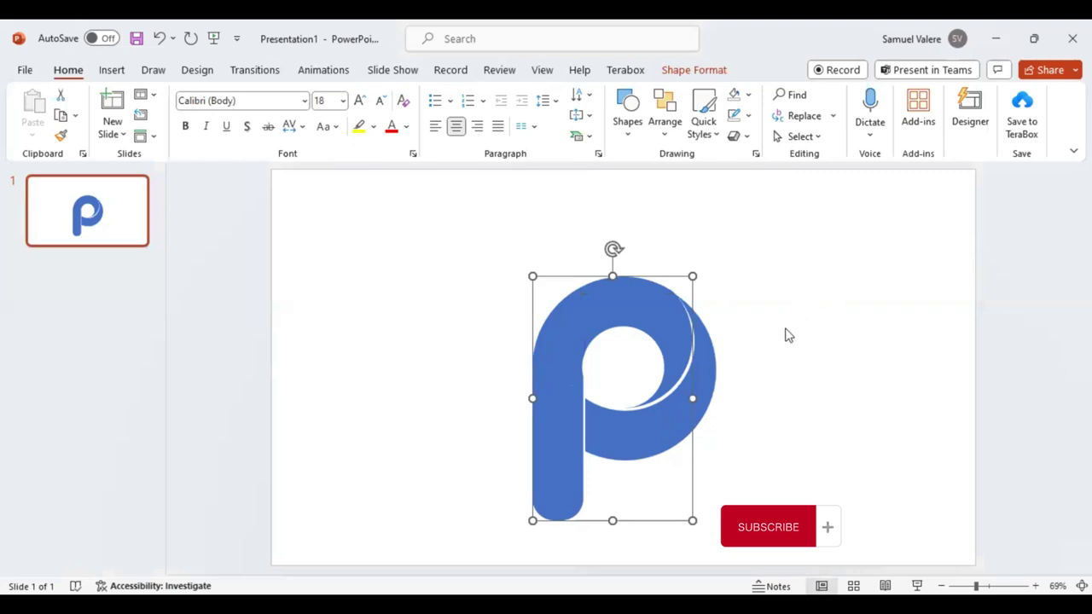
{"action": "left_click", "coordinate": [704, 352]}
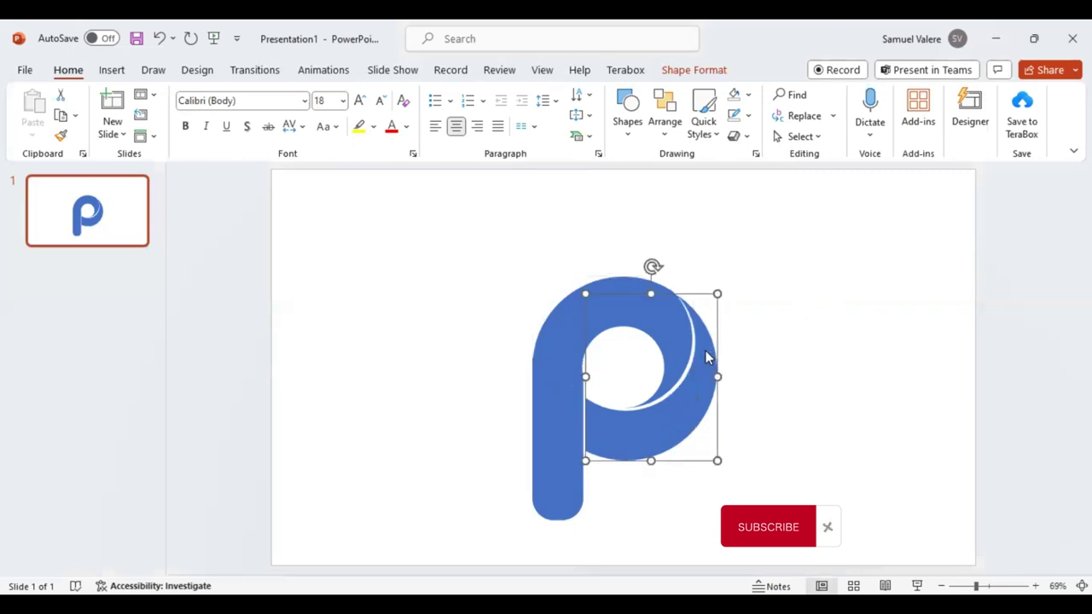
{"action": "key", "text": "ctrl+Right"}
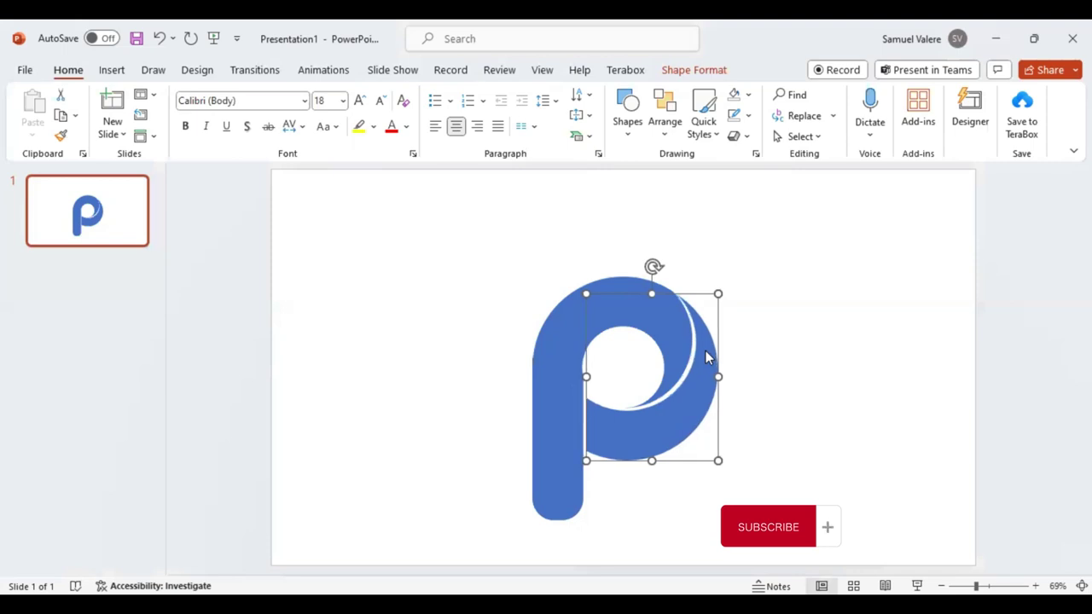
{"action": "key", "text": "ctrl+Up"}
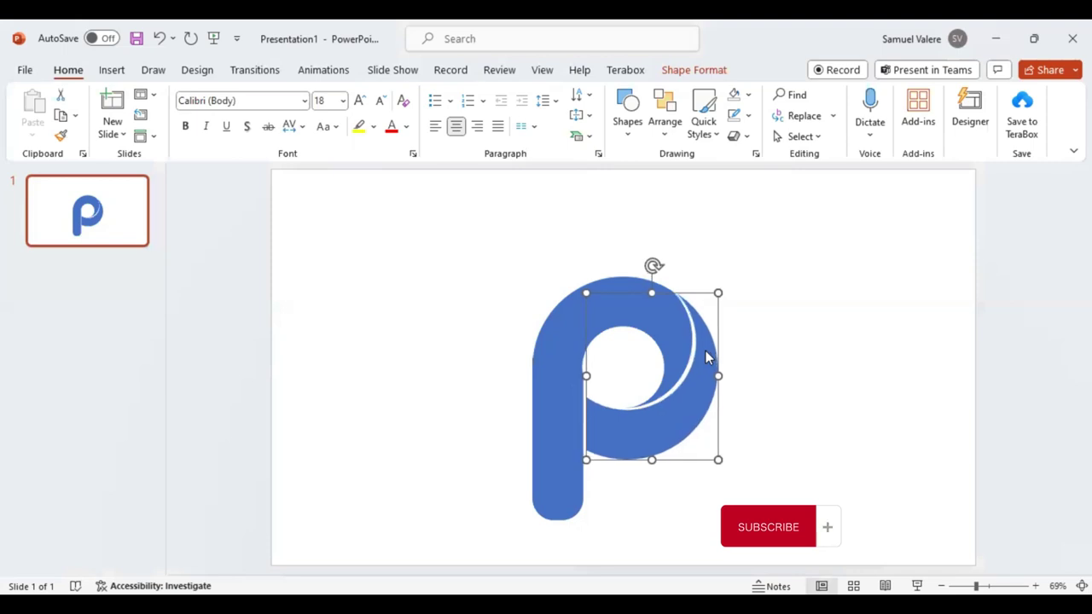
- Move the whole P up and to the right and delete the stray thin fragment
{"action": "left_click", "coordinate": [554, 378], "text": "shift"}
{"action": "left_click_drag", "start_coordinate": [554, 376], "coordinate": [573, 281]}
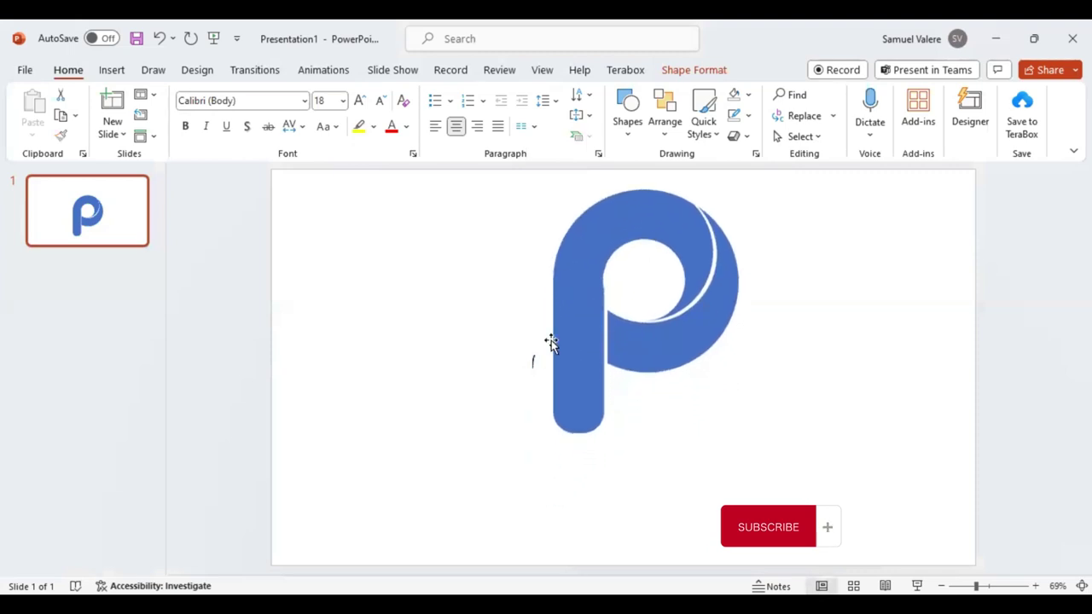
{"action": "left_click", "coordinate": [533, 365]}
{"action": "key", "text": "Delete"}
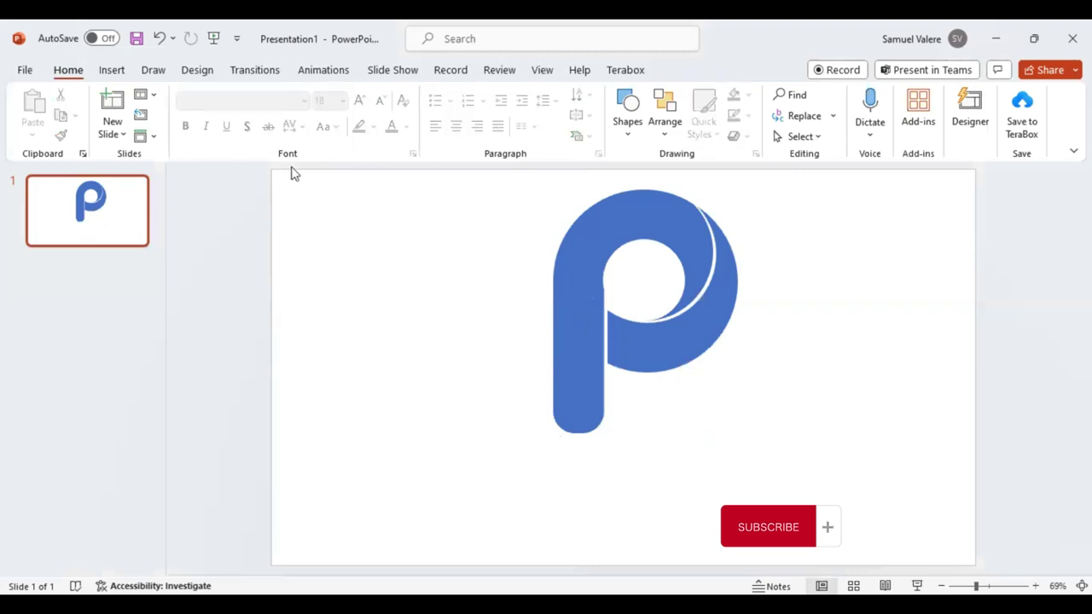
- Draw a right triangle beside the P's stem
{"action": "left_click", "coordinate": [114, 72]}
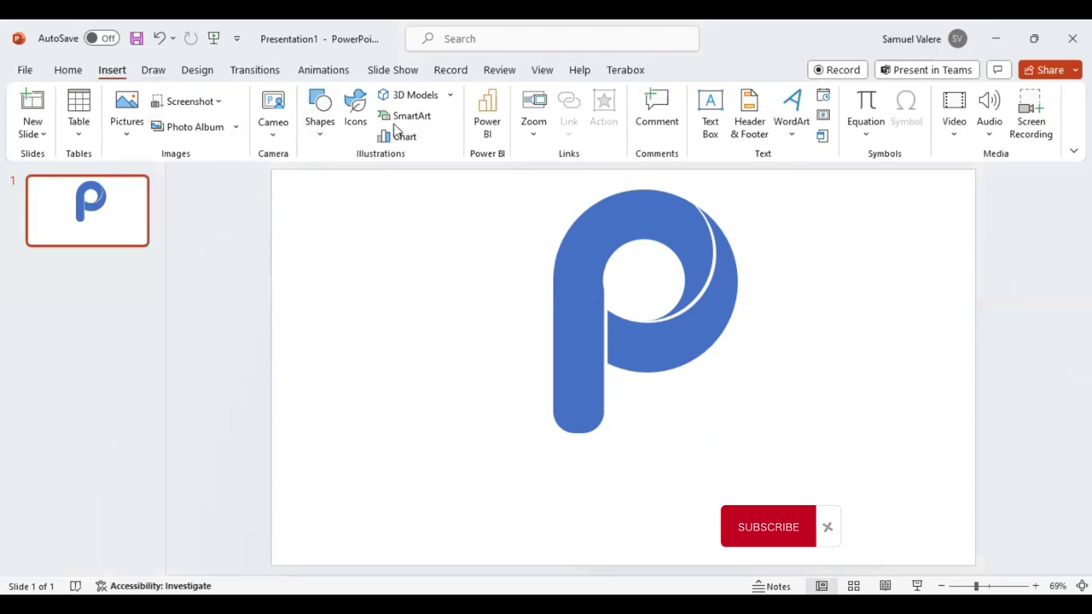
{"action": "left_click", "coordinate": [321, 132]}
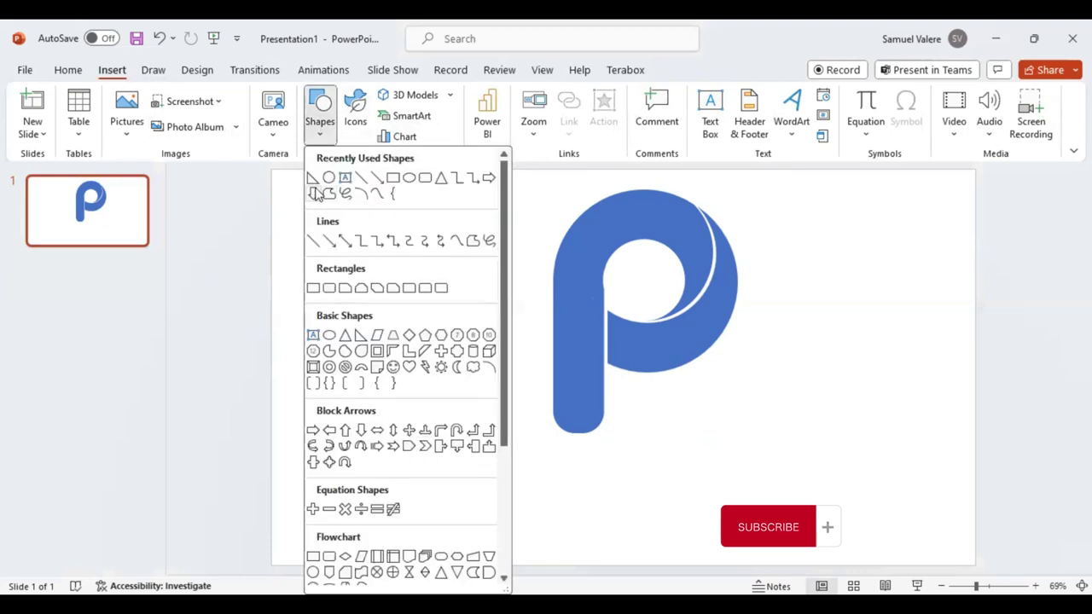
{"action": "left_click", "coordinate": [312, 181]}
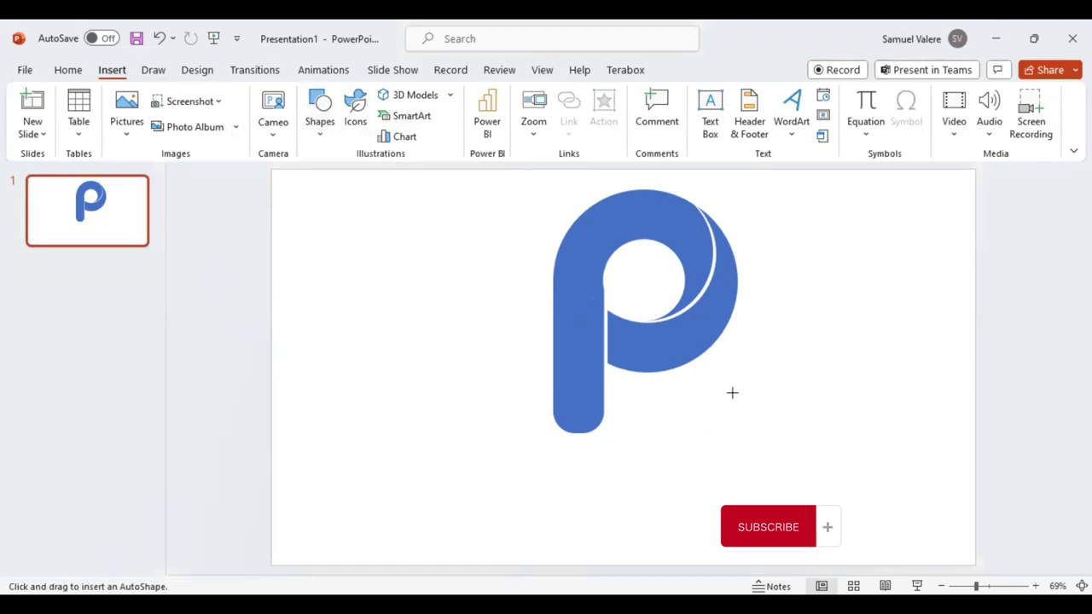
{"action": "mouse_move", "coordinate": [737, 350]}
{"action": "left_mouse_down"}
{"action": "mouse_move", "coordinate": [789, 447]}
{"action": "mouse_move", "coordinate": [804, 439]}
{"action": "left_mouse_up"}
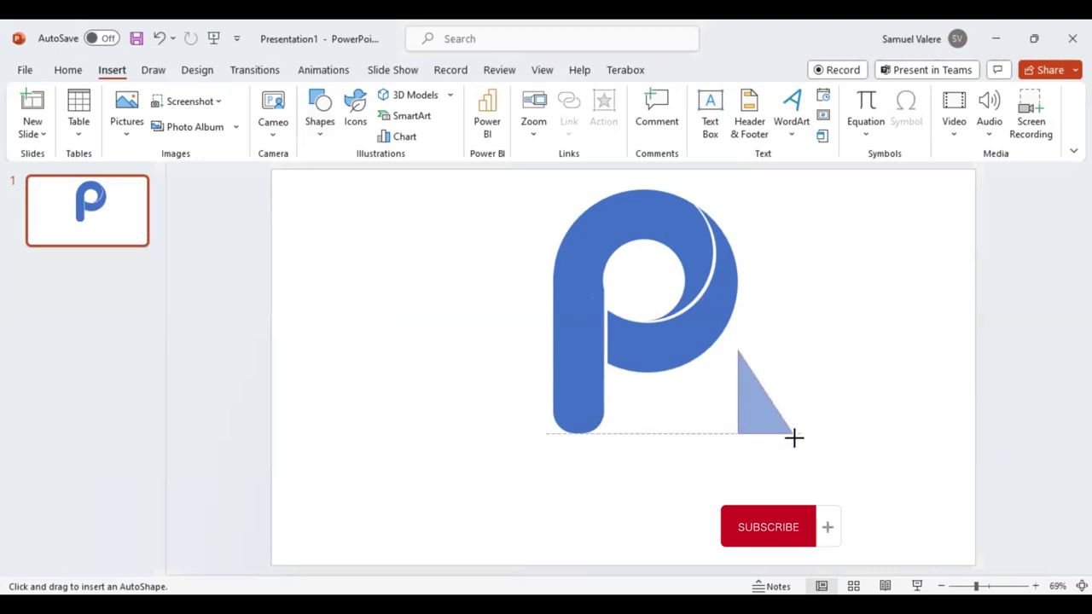
{"action": "left_click_drag", "start_coordinate": [804, 439], "coordinate": [794, 433]}
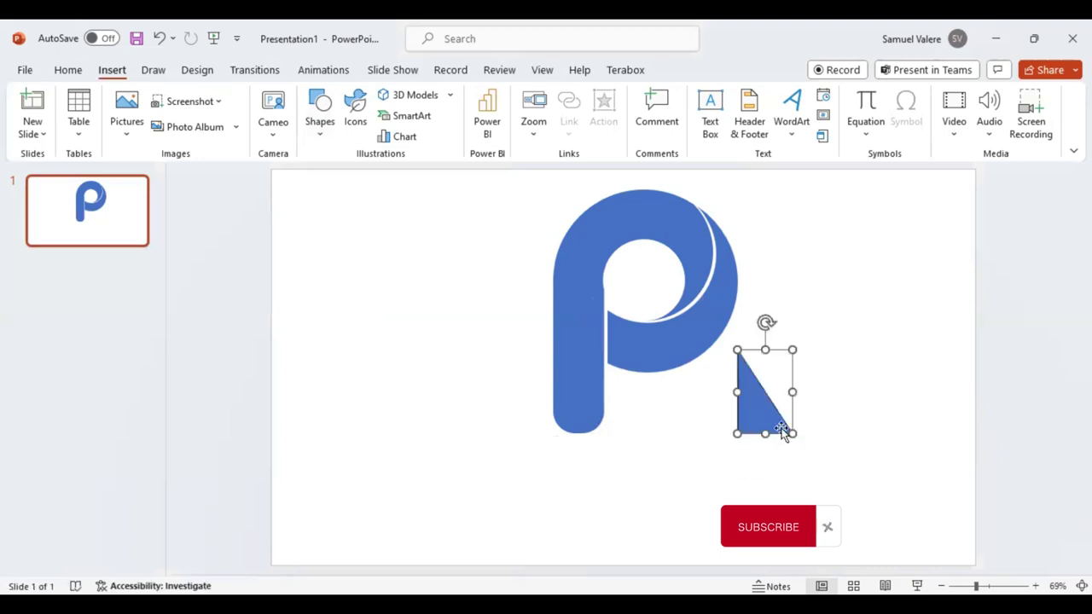
- Use Edit Points to bend the triangle's long side inward into a curve
{"action": "right_click", "coordinate": [757, 322]}
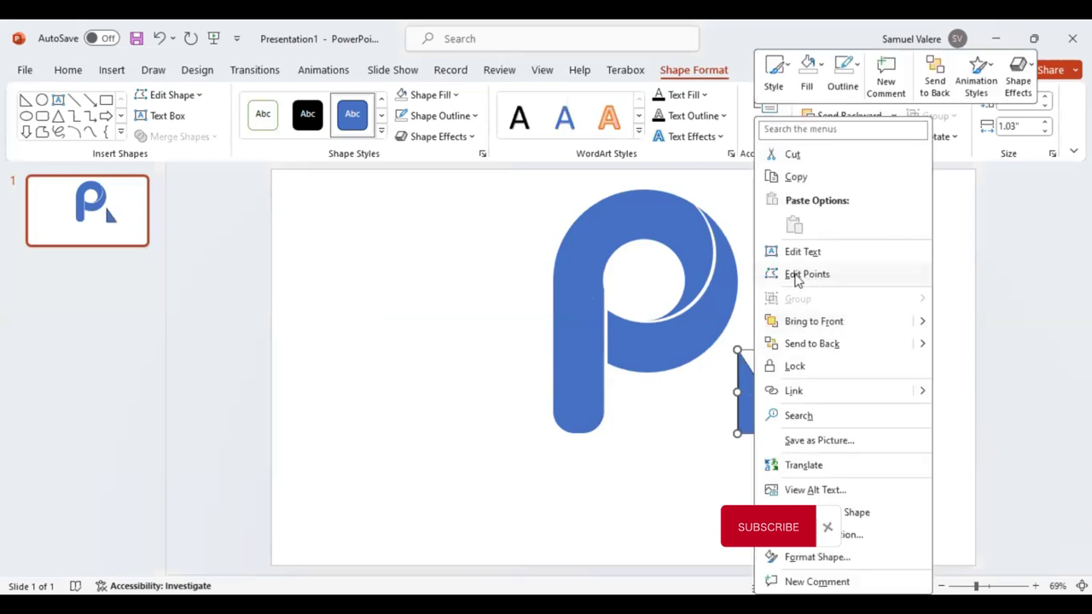
{"action": "left_click", "coordinate": [796, 277]}
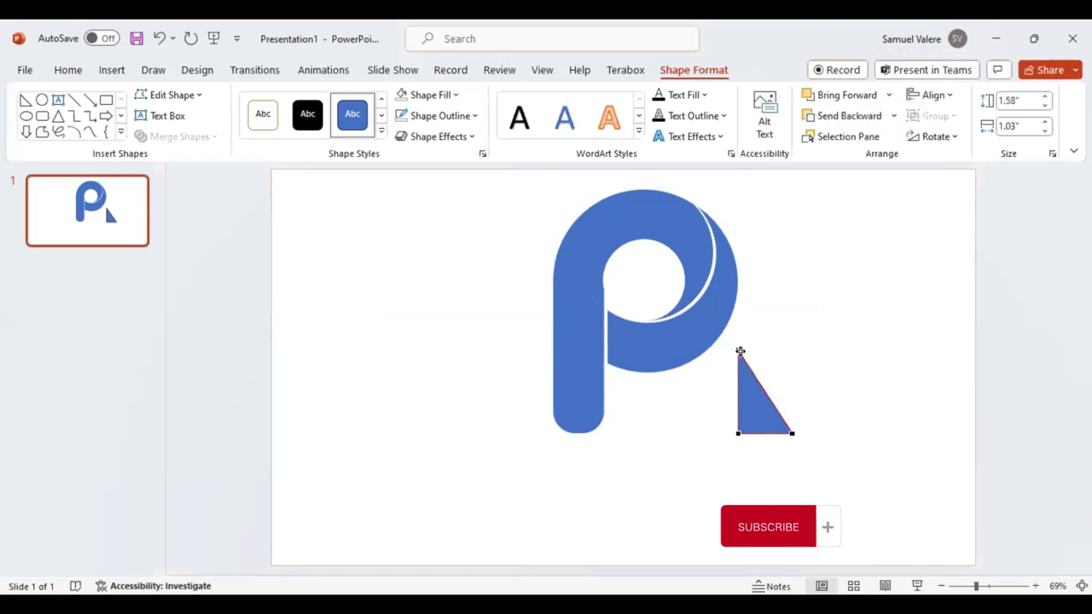
{"action": "left_click", "coordinate": [740, 351]}
{"action": "left_click_drag", "start_coordinate": [756, 378], "coordinate": [756, 415]}
{"action": "left_click", "coordinate": [789, 434]}
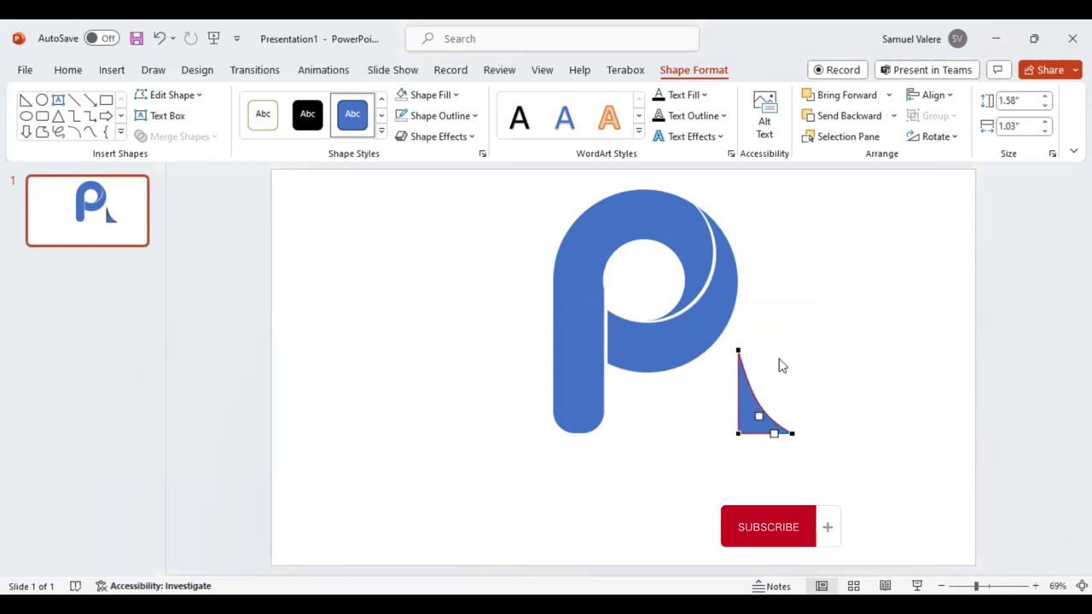
- Rotate the triangle Left 90°, move it onto the stem's foot, then tilt and widen it
{"action": "left_click", "coordinate": [955, 137]}
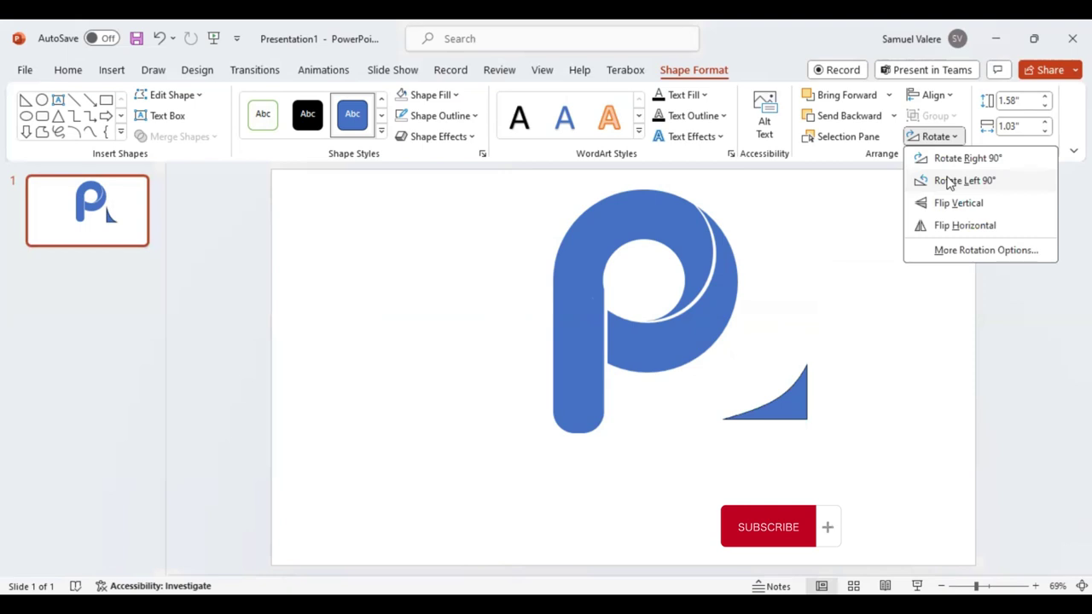
{"action": "left_click", "coordinate": [949, 181]}
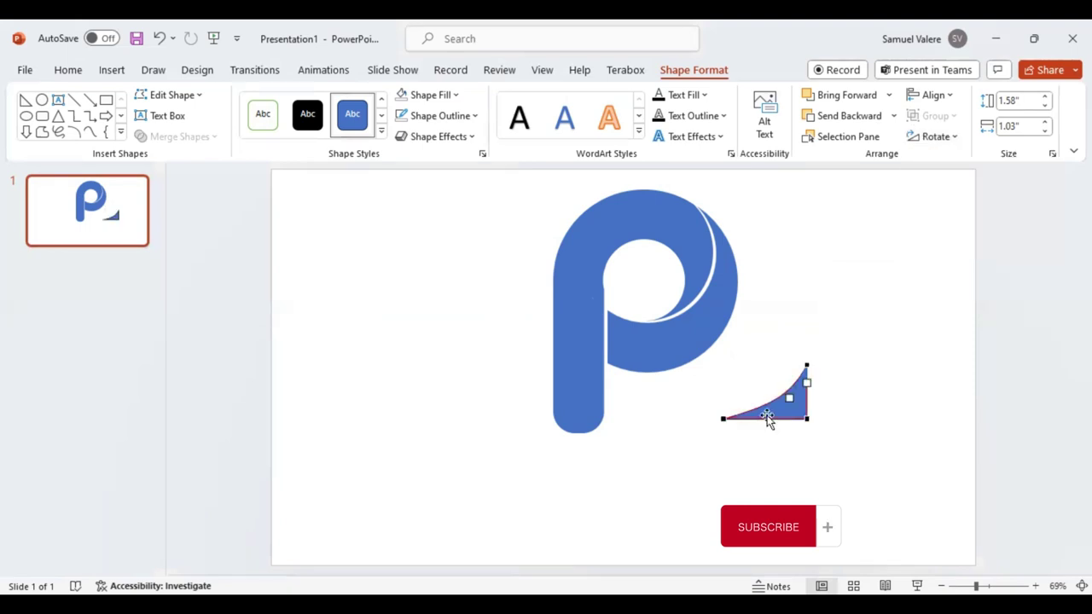
{"action": "mouse_move", "coordinate": [758, 412]}
{"action": "left_mouse_down"}
{"action": "mouse_move", "coordinate": [675, 436]}
{"action": "mouse_move", "coordinate": [573, 432]}
{"action": "mouse_move", "coordinate": [570, 420]}
{"action": "left_mouse_up"}
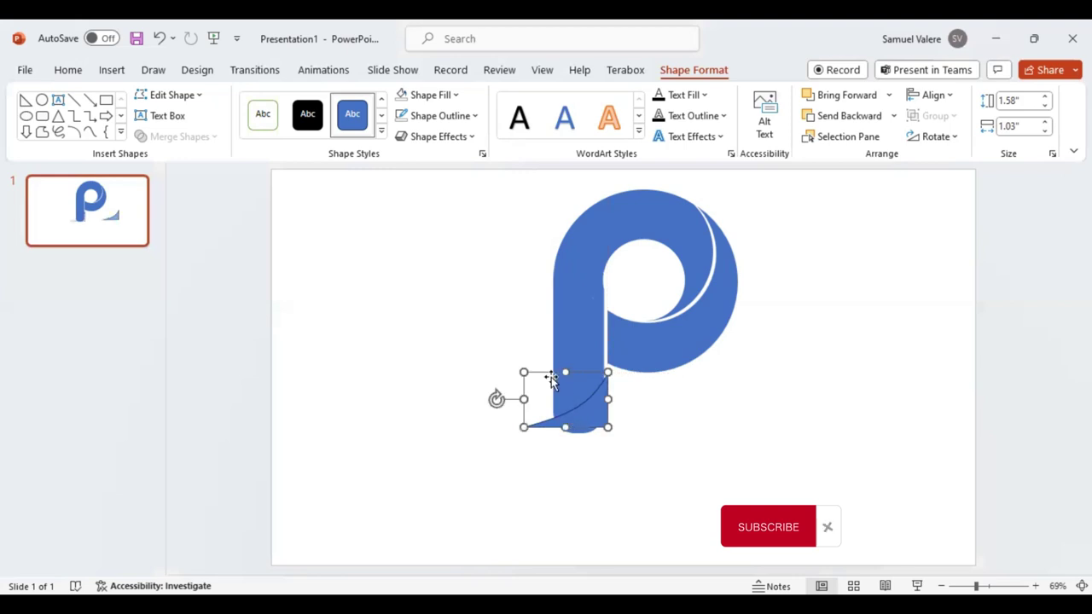
{"action": "left_click_drag", "start_coordinate": [495, 397], "coordinate": [497, 414]}
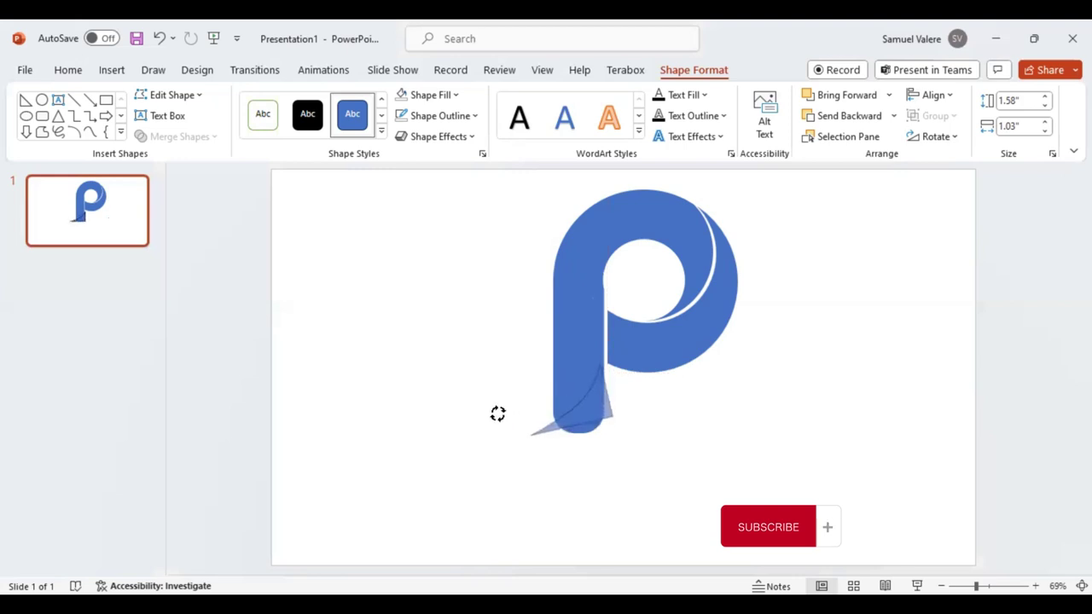
{"action": "left_click_drag", "start_coordinate": [498, 414], "coordinate": [493, 402]}
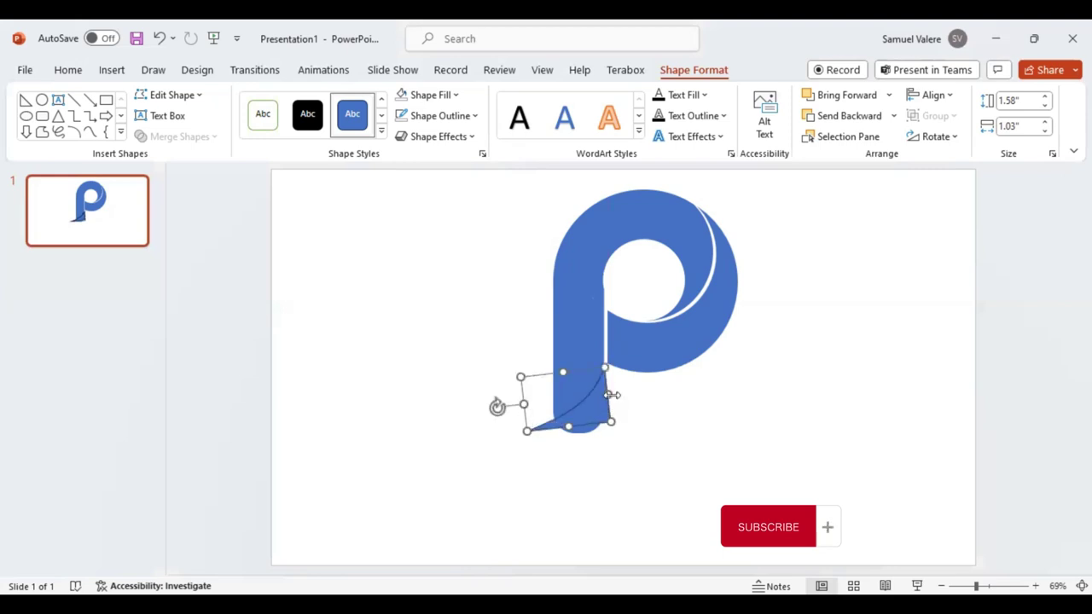
{"action": "left_click_drag", "start_coordinate": [613, 395], "coordinate": [621, 394]}
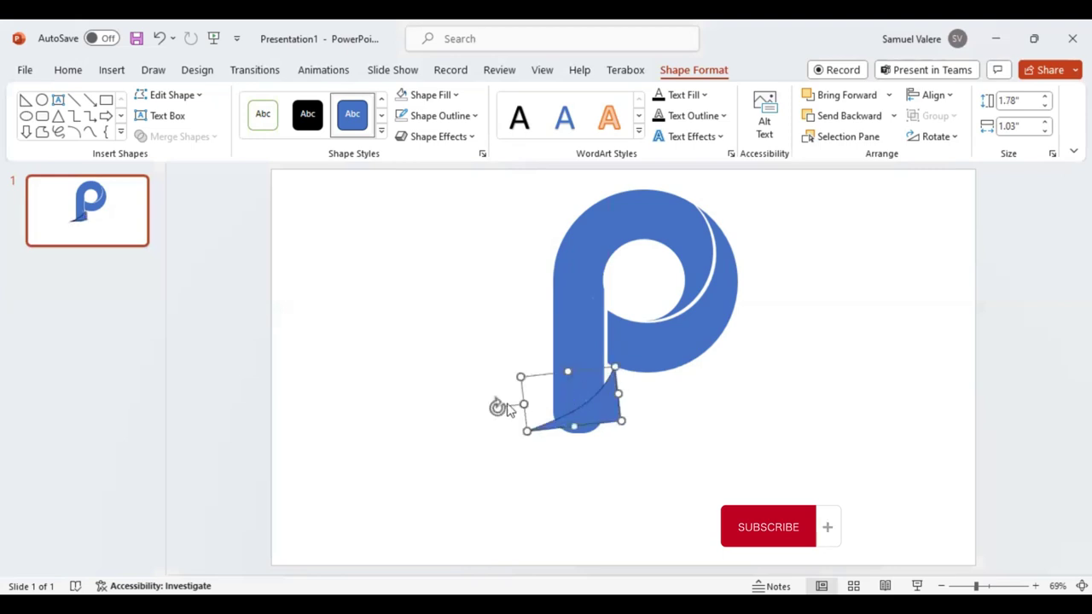
{"action": "left_click_drag", "start_coordinate": [496, 407], "coordinate": [495, 421]}
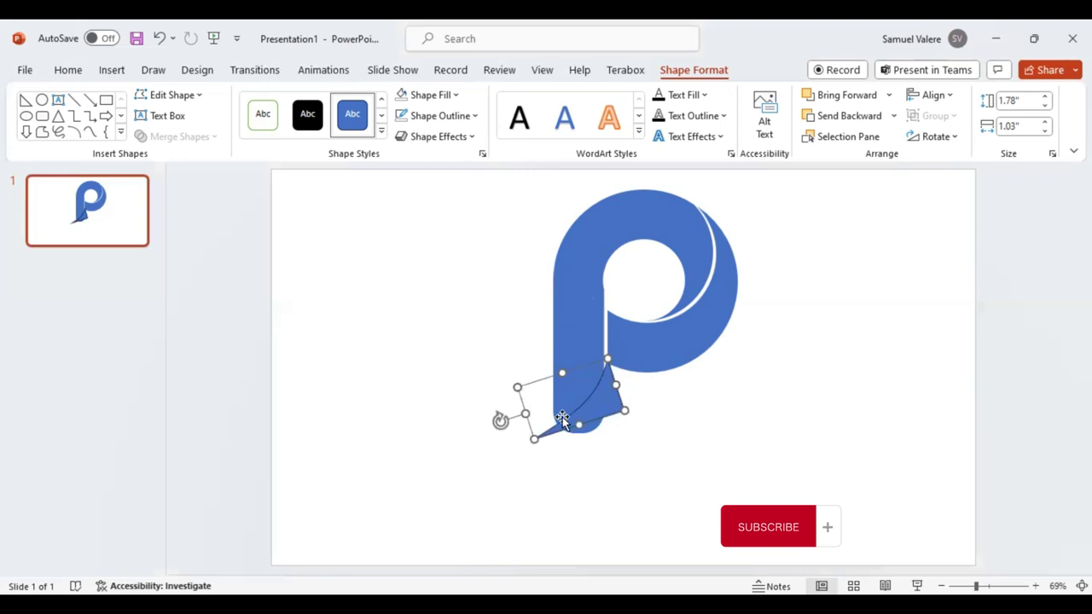
{"action": "key", "text": "ctrl+z"}
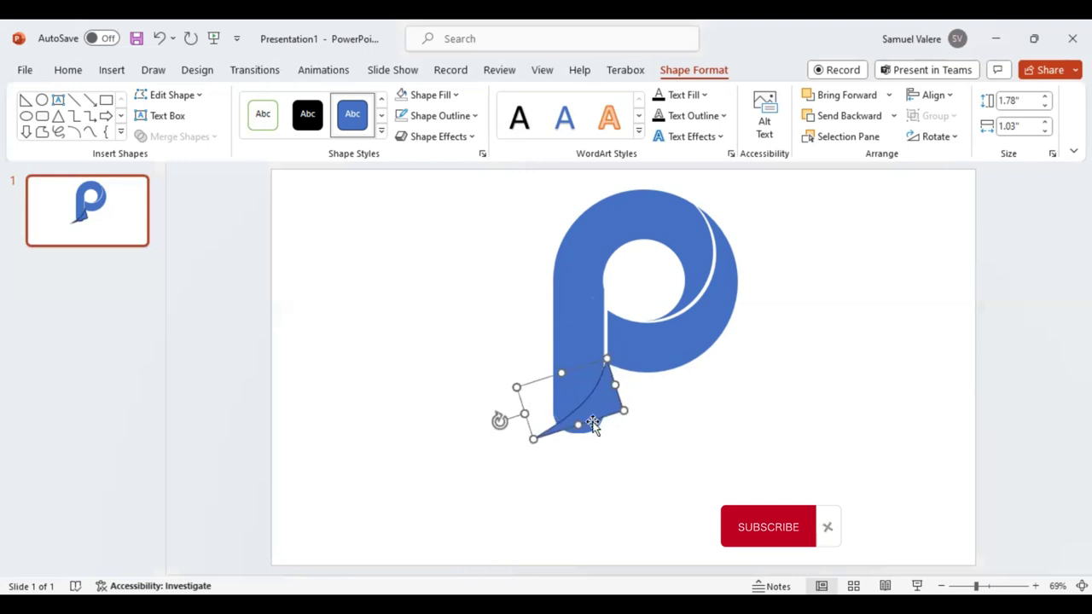
{"action": "mouse_move", "coordinate": [627, 412]}
{"action": "left_mouse_down"}
{"action": "mouse_move", "coordinate": [595, 404]}
{"action": "mouse_move", "coordinate": [622, 370]}
{"action": "mouse_move", "coordinate": [602, 399]}
{"action": "left_mouse_up"}
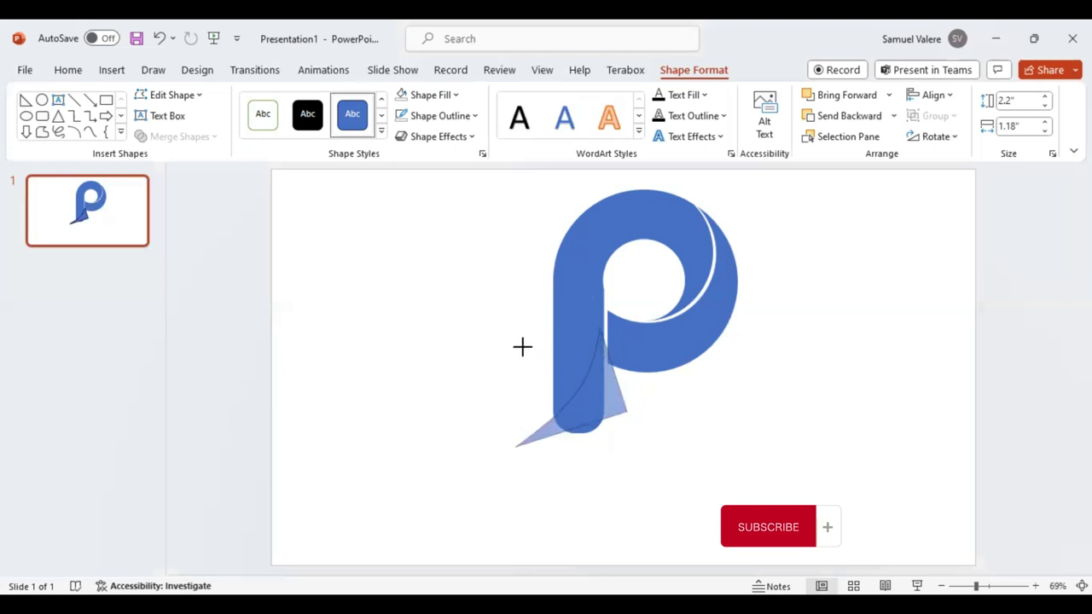
- Enlarge and re-tilt the triangle so its point reaches down-left of the stem, then select it with the P
{"action": "double_click", "coordinate": [521, 344]}
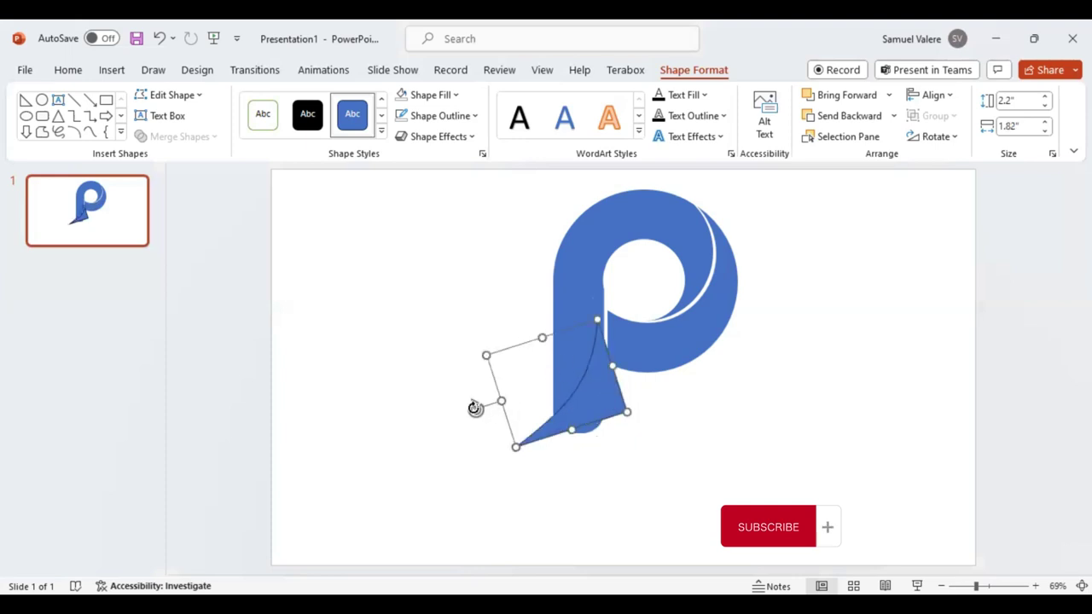
{"action": "left_click_drag", "start_coordinate": [475, 408], "coordinate": [467, 396]}
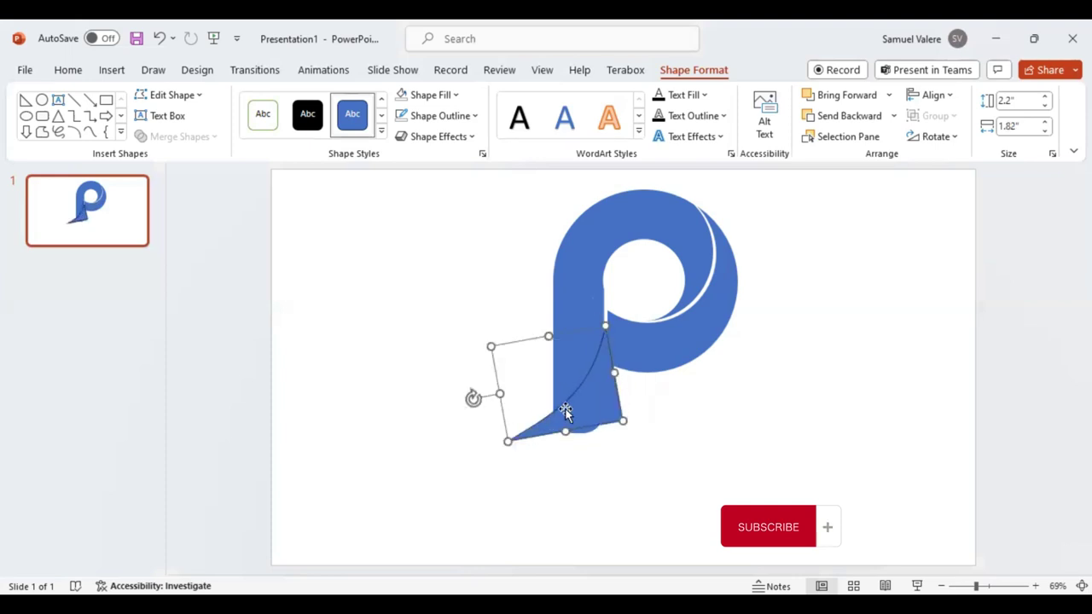
{"action": "left_click_drag", "start_coordinate": [580, 414], "coordinate": [581, 416]}
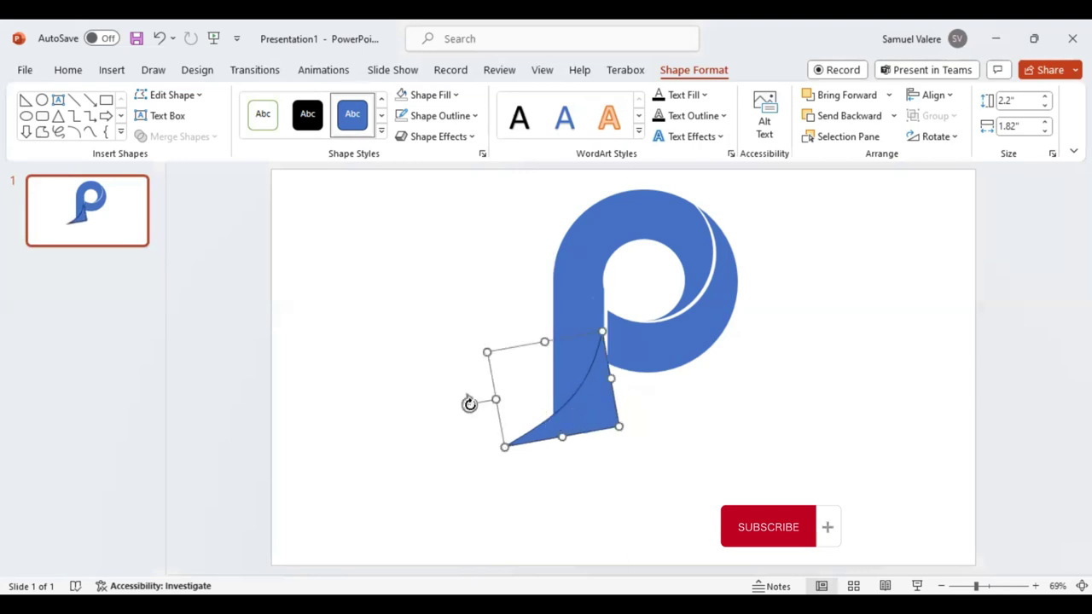
{"action": "left_click_drag", "start_coordinate": [469, 404], "coordinate": [469, 401]}
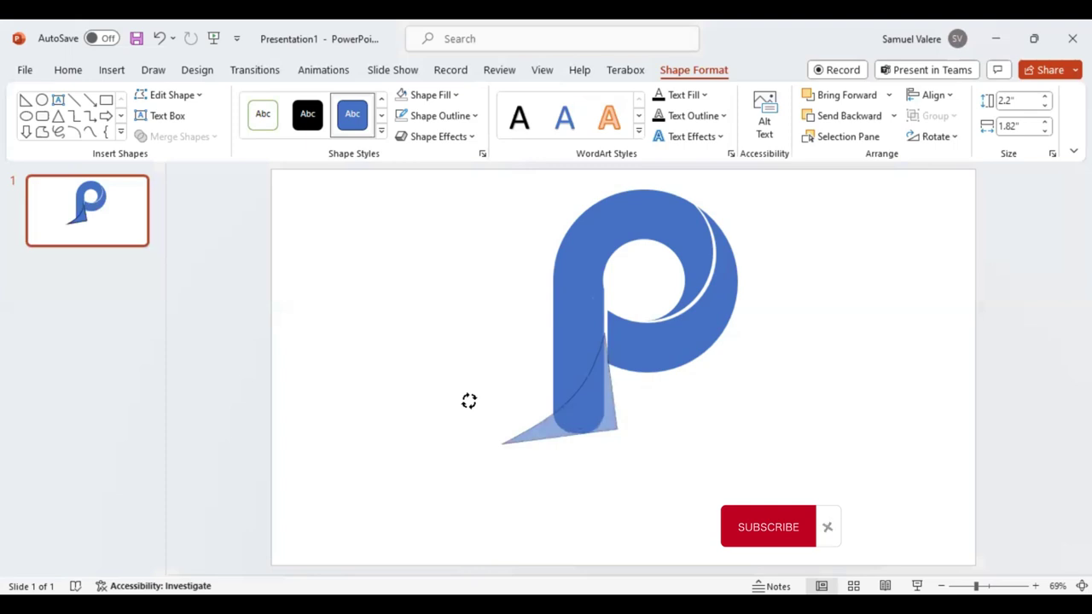
{"action": "left_click_drag", "start_coordinate": [469, 401], "coordinate": [468, 397]}
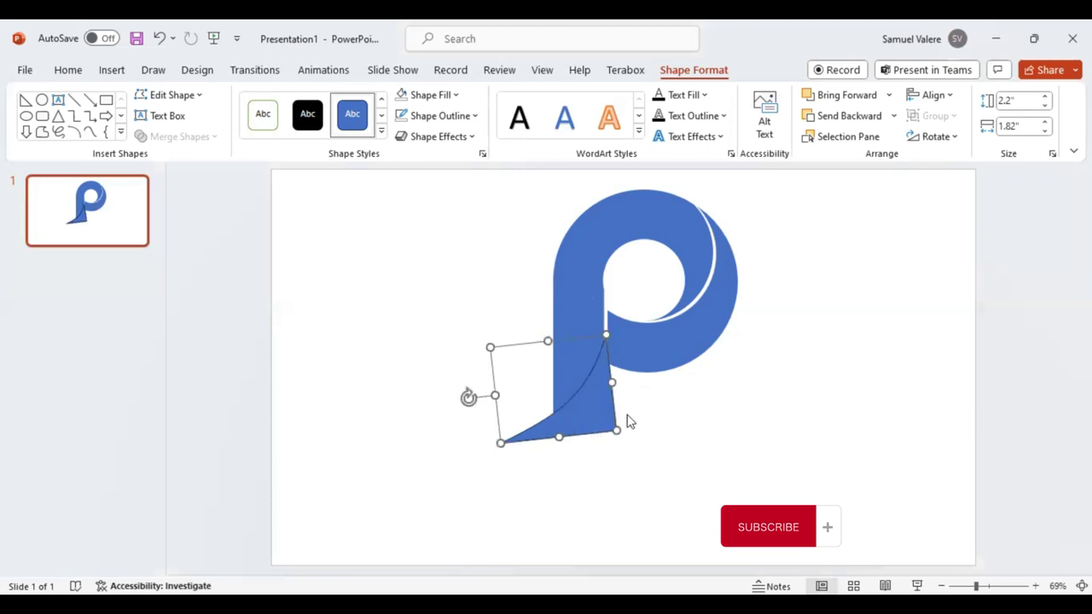
{"action": "left_click", "coordinate": [577, 300], "text": "shift"}
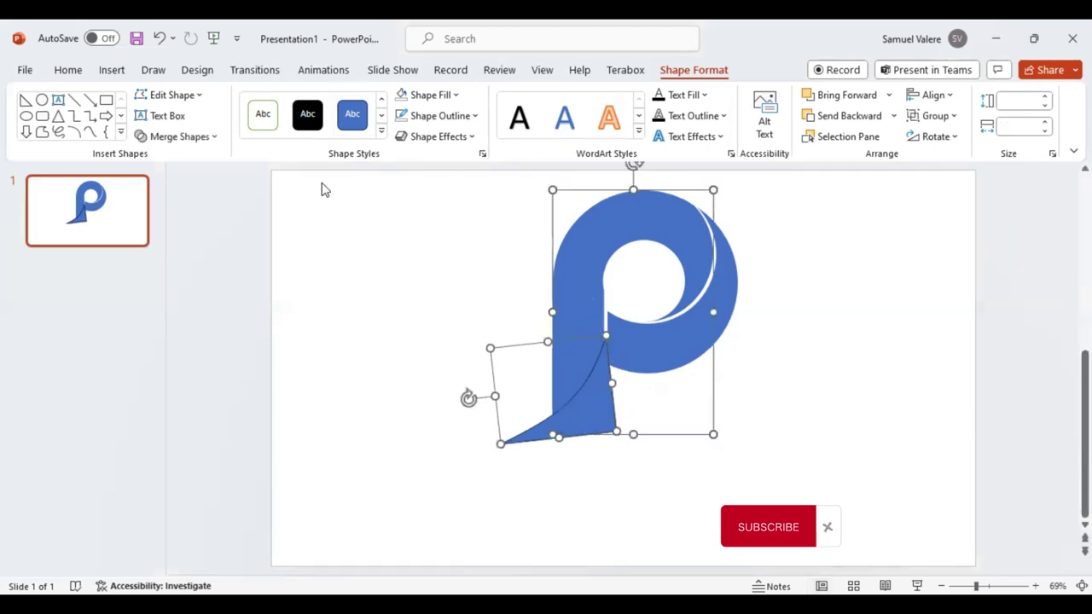
- Try fragmenting the P and triangle, then undo the split
{"action": "left_click", "coordinate": [210, 138]}
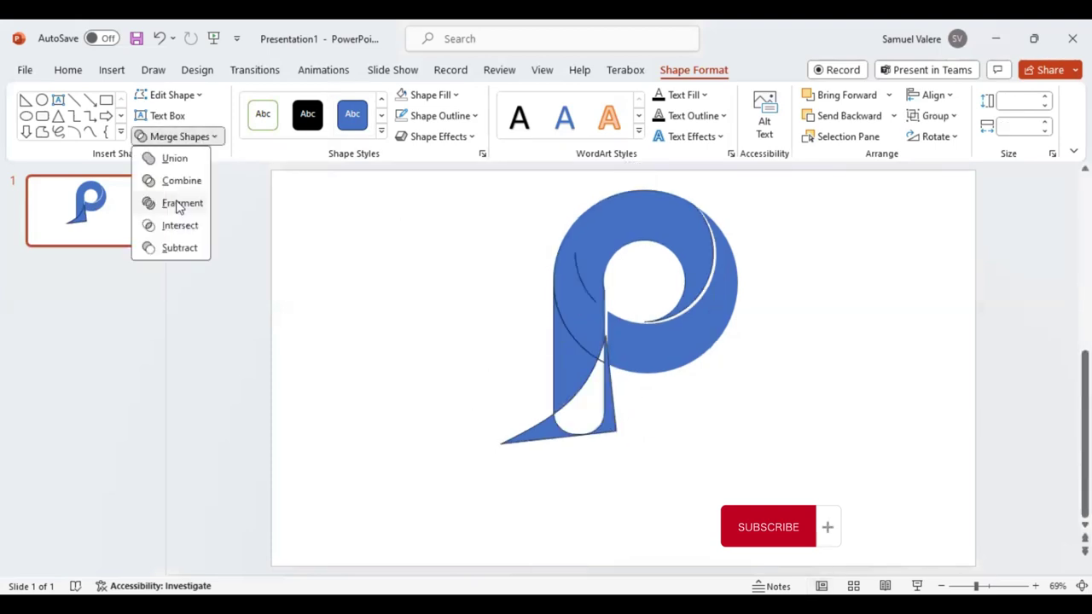
{"action": "key", "text": "Return"}
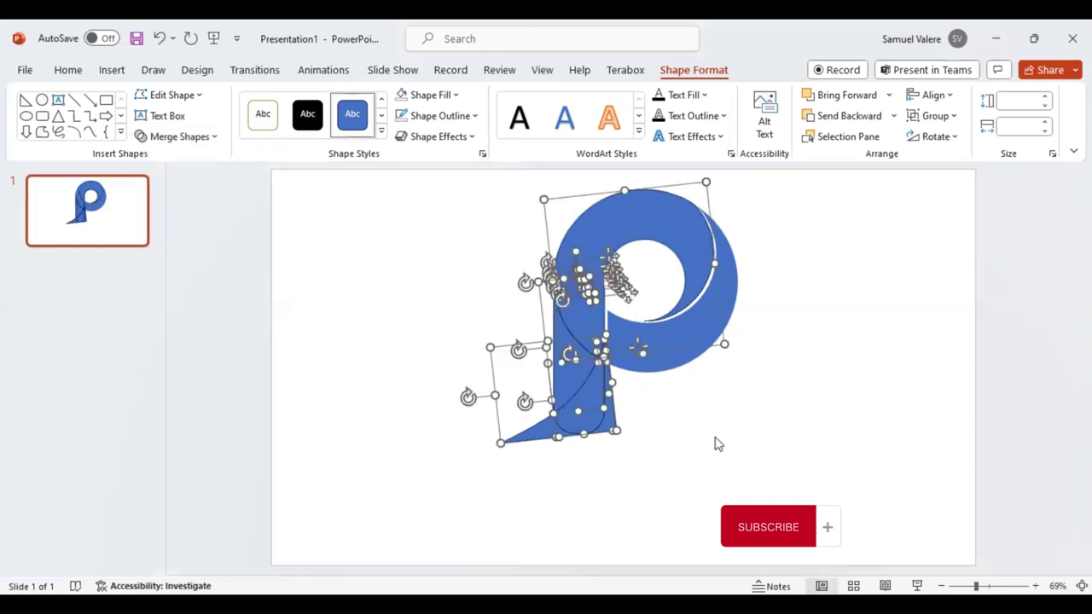
{"action": "left_click", "coordinate": [717, 435]}
{"action": "left_click", "coordinate": [612, 424]}
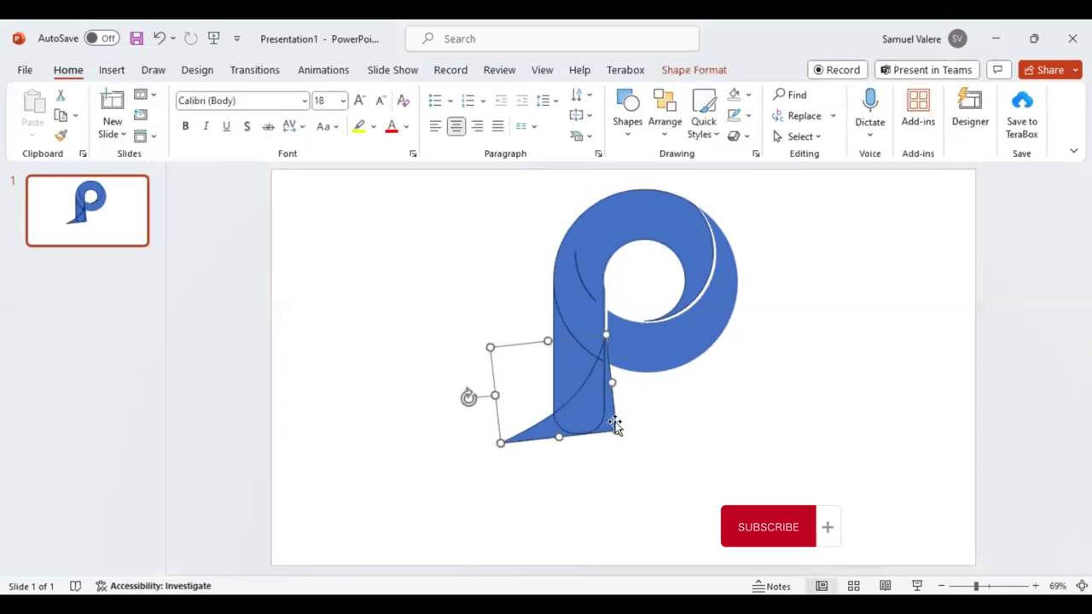
{"action": "left_click", "coordinate": [669, 427]}
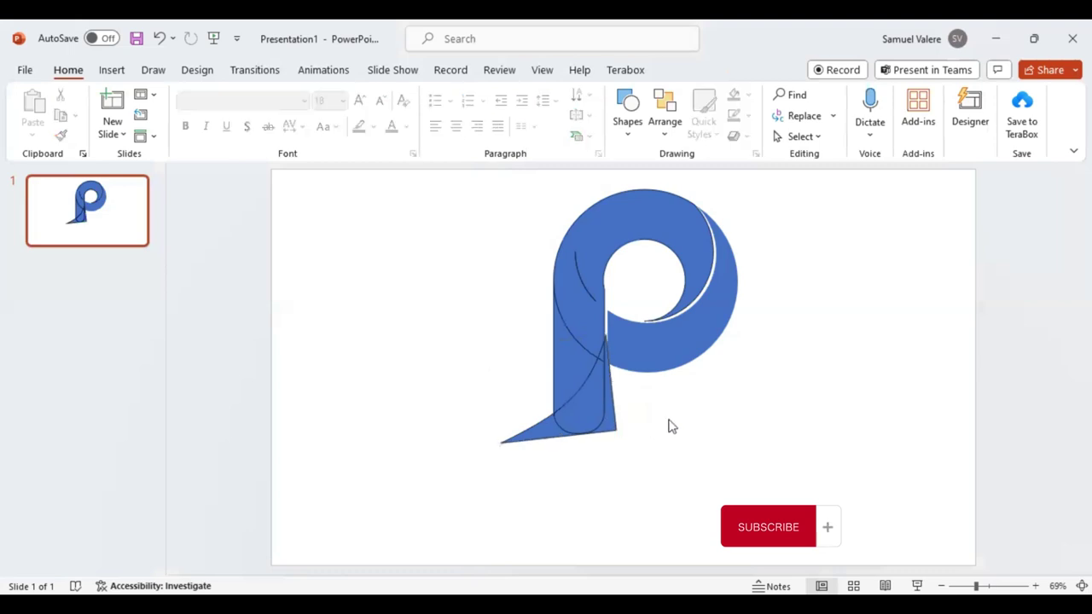
{"action": "left_click", "coordinate": [160, 39]}
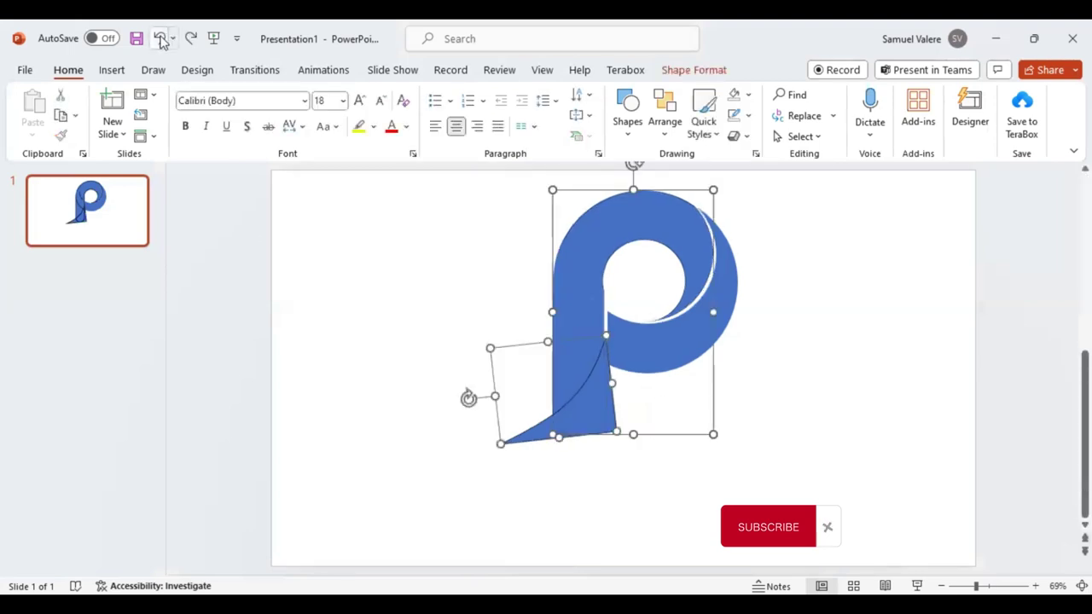
- Nudge the triangle up and slightly right against the stem, then select it with the P
{"action": "left_click", "coordinate": [452, 301]}
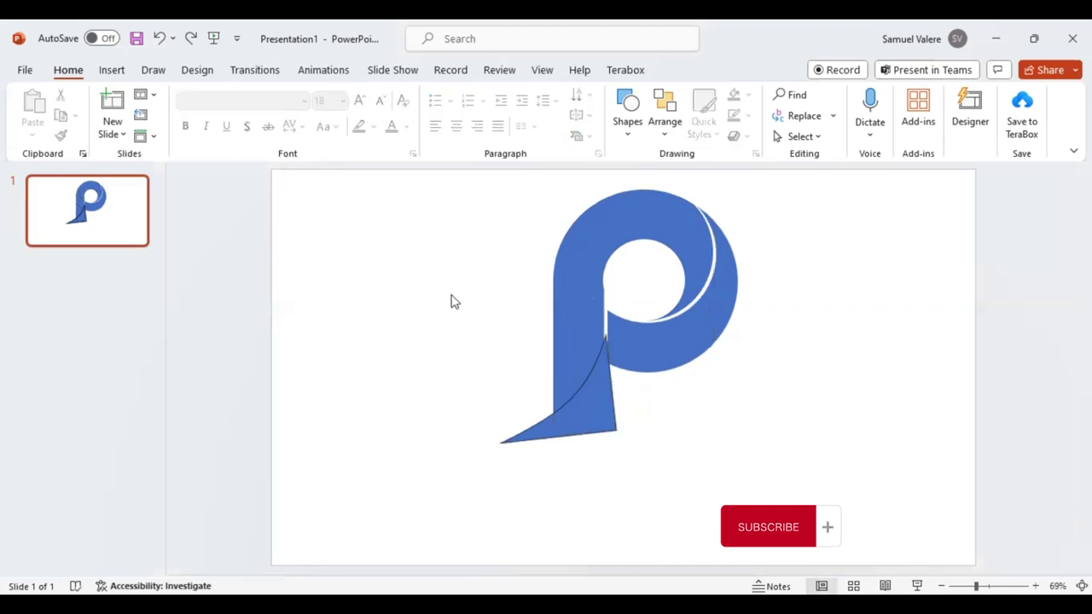
{"action": "left_click", "coordinate": [595, 419]}
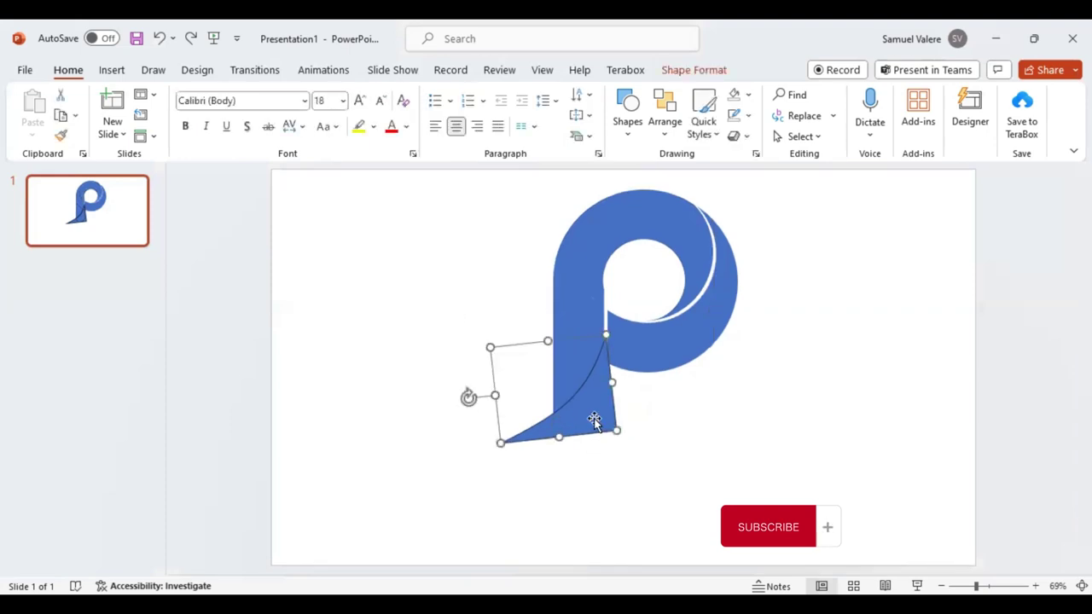
{"action": "key", "text": "Up"}
{"action": "key", "text": "Left"}
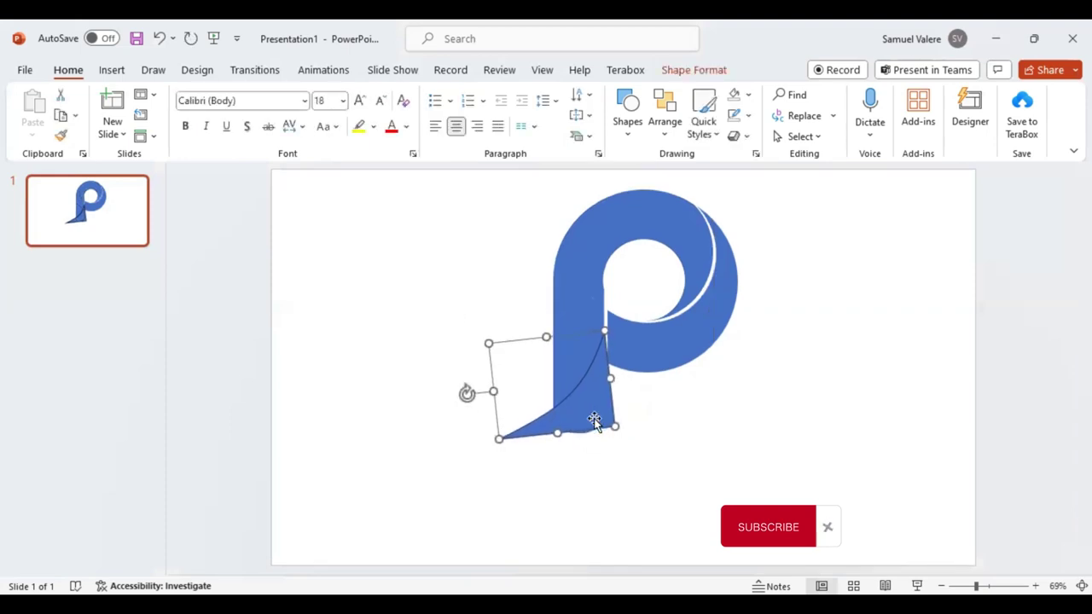
{"action": "key", "text": "Right"}
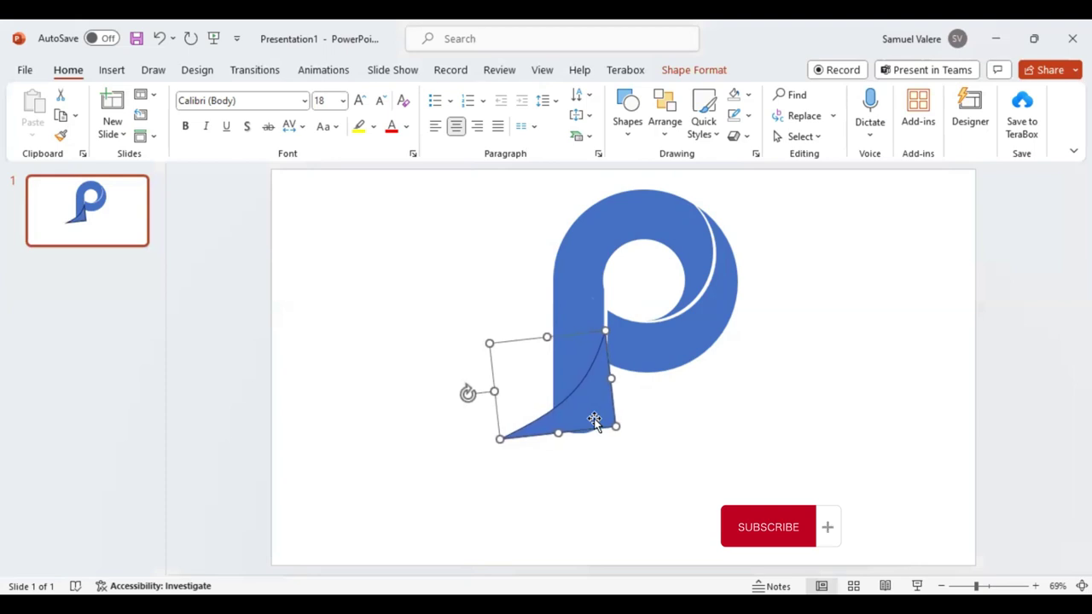
{"action": "key", "text": "Right"}
{"action": "key", "text": "Right"}
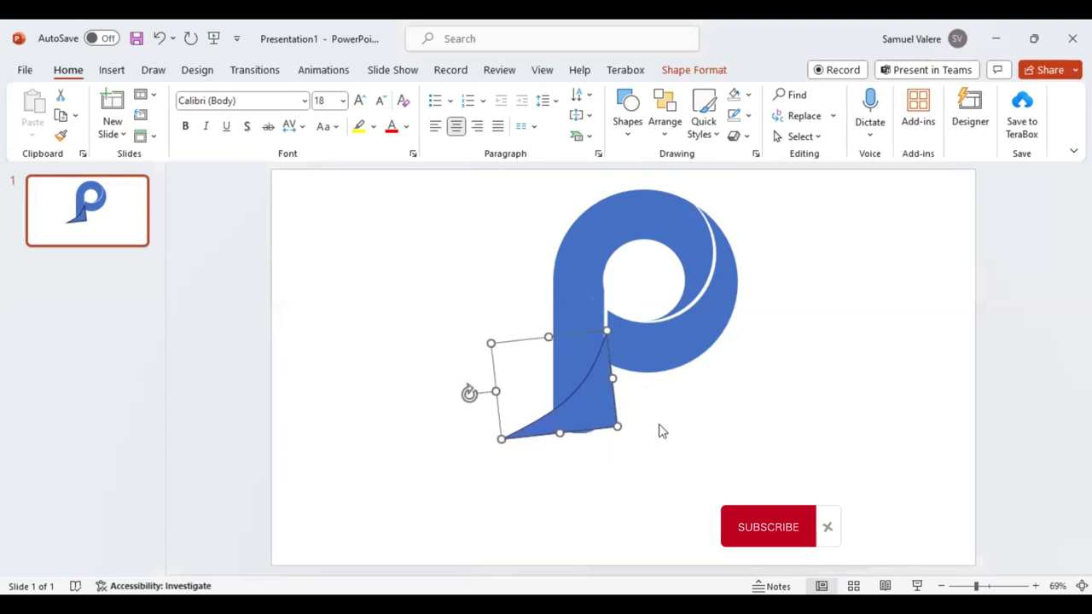
{"action": "left_click", "coordinate": [588, 270], "text": "shift"}
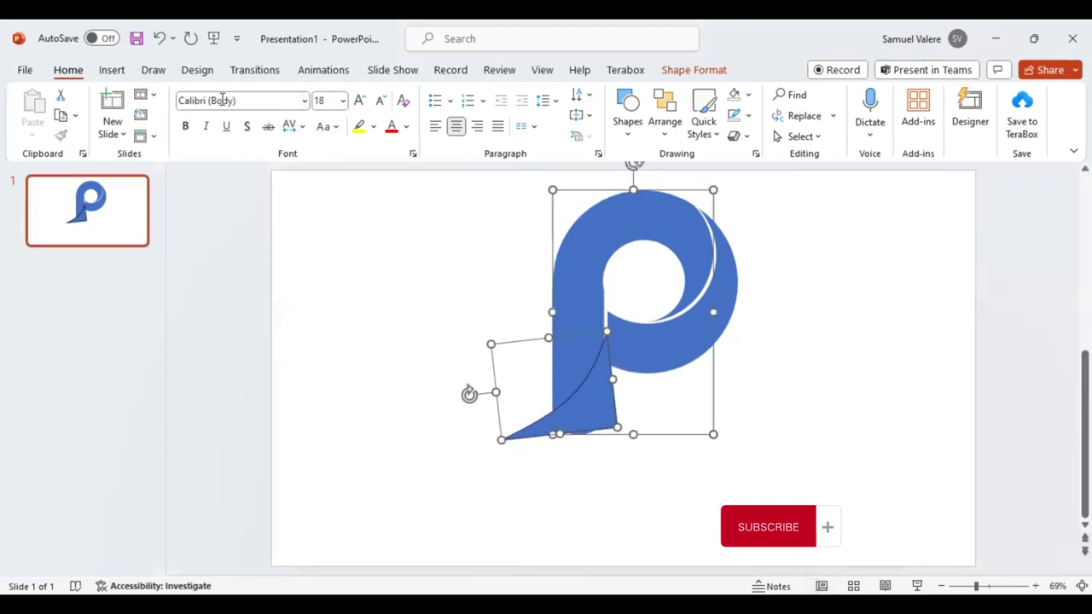
- Fragment the overlapping P and curved triangle with Merge Shapes > Fragment
{"action": "left_click", "coordinate": [687, 70]}
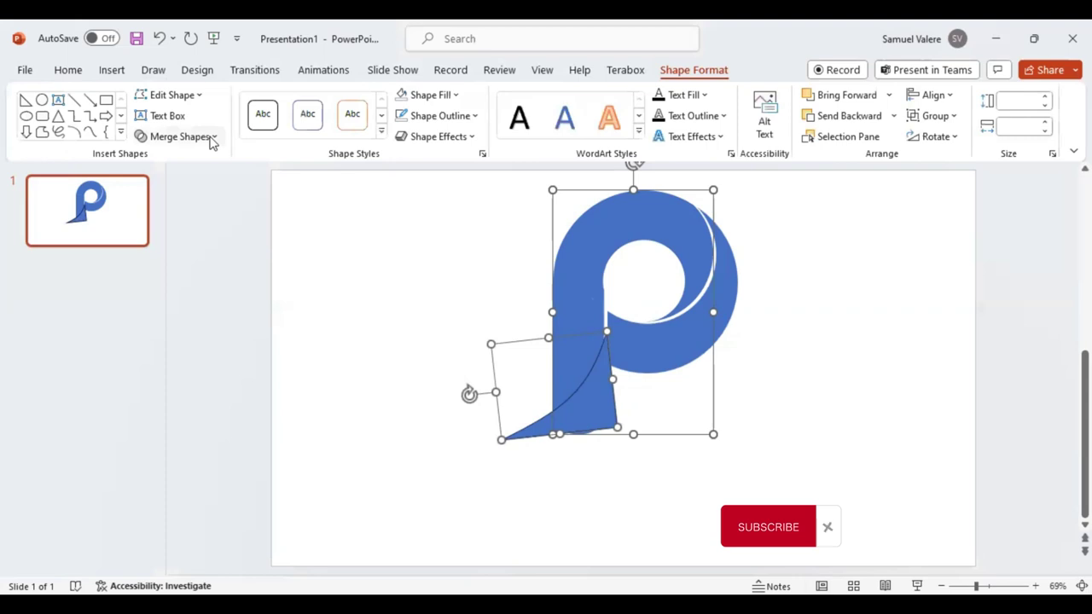
{"action": "left_click", "coordinate": [212, 138]}
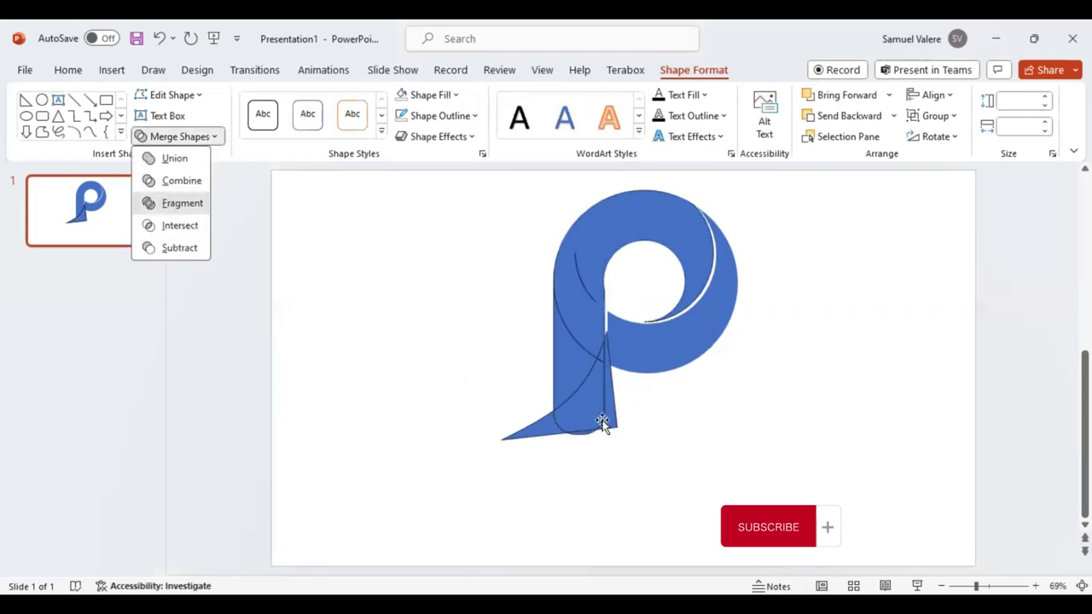
{"action": "left_click", "coordinate": [638, 423]}
- Delete the thin sliver and small tail piece left at the bottom of the stem
{"action": "left_click", "coordinate": [610, 413]}
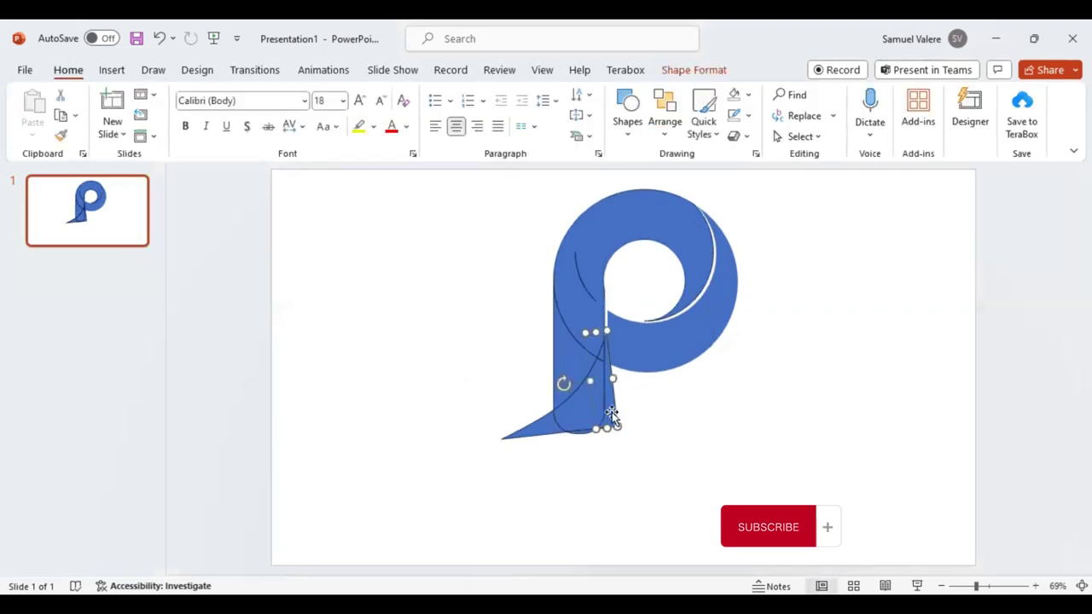
{"action": "key", "text": "Delete"}
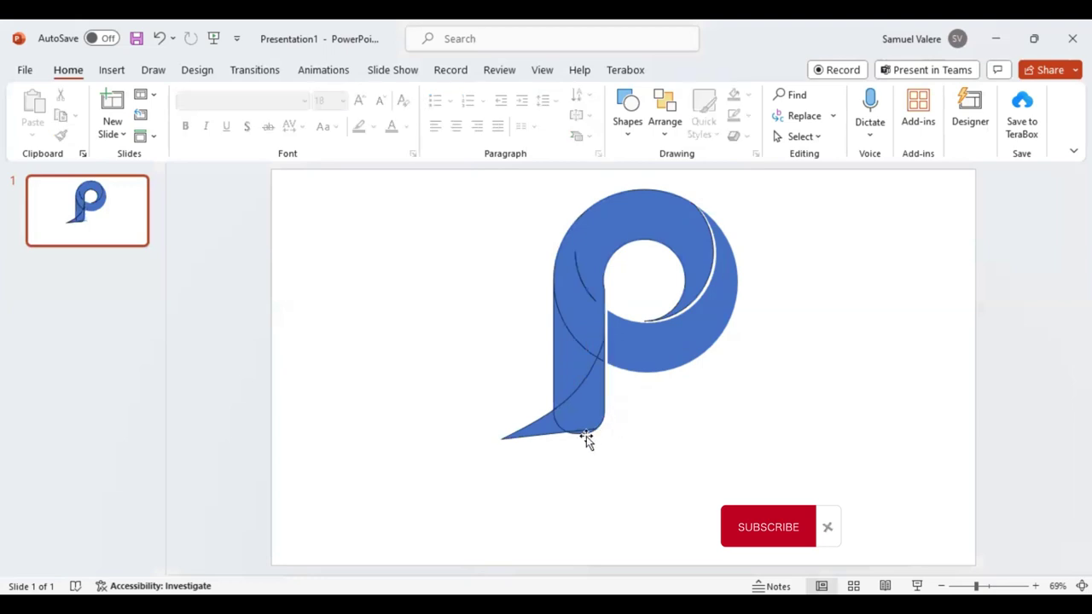
{"action": "left_click", "coordinate": [585, 435]}
{"action": "key", "text": "Delete"}
- Select the lower stem, tail, tall stem and bowl pieces together
{"action": "left_click", "coordinate": [586, 406]}
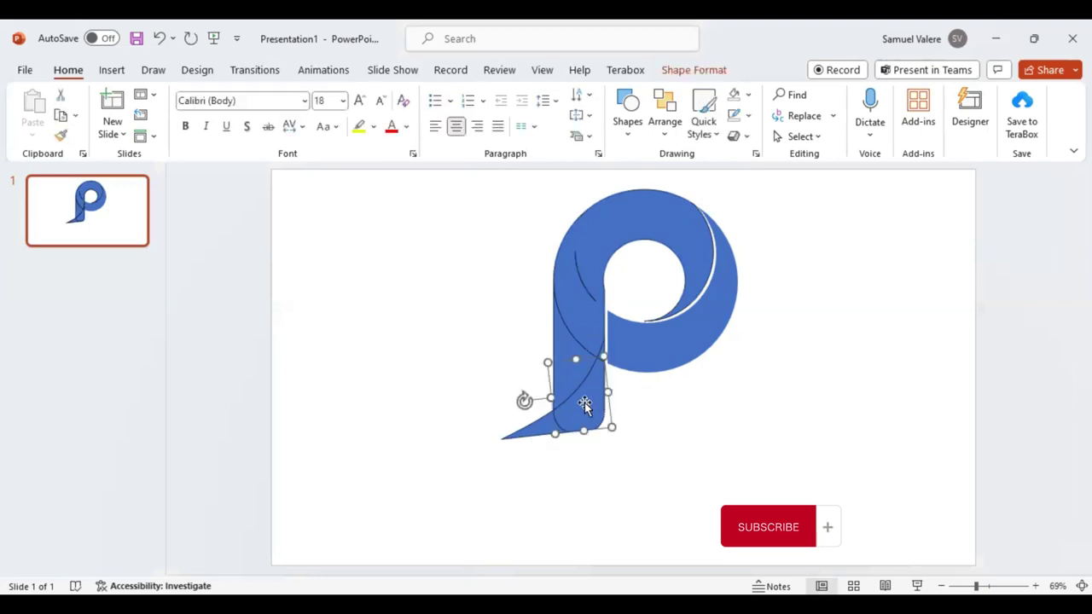
{"action": "left_click", "coordinate": [540, 431], "text": "shift"}
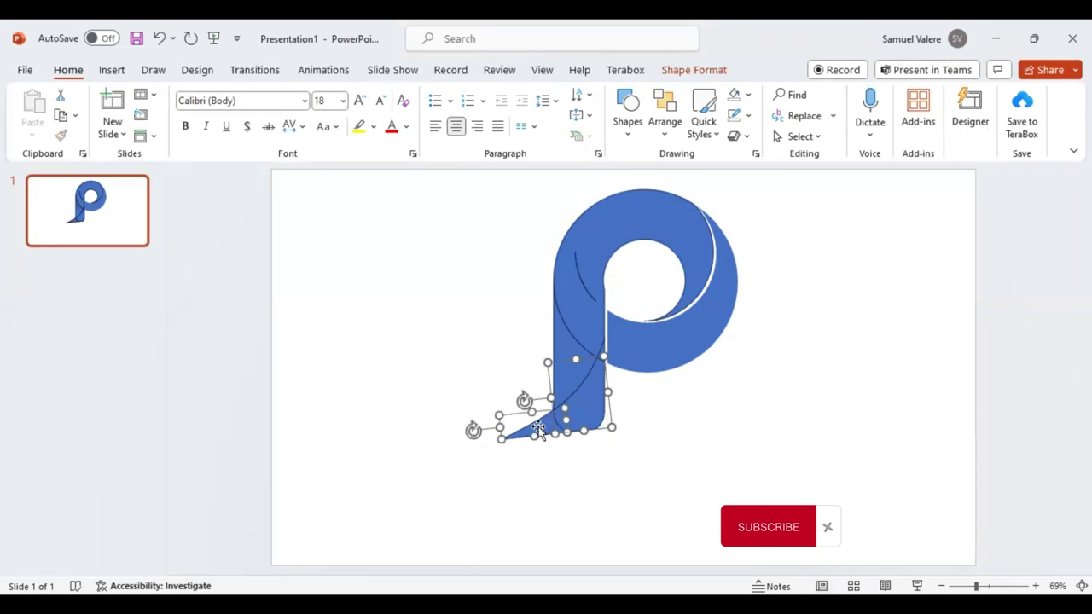
{"action": "left_click", "coordinate": [567, 341], "text": "shift"}
{"action": "left_click", "coordinate": [575, 314], "text": "shift"}
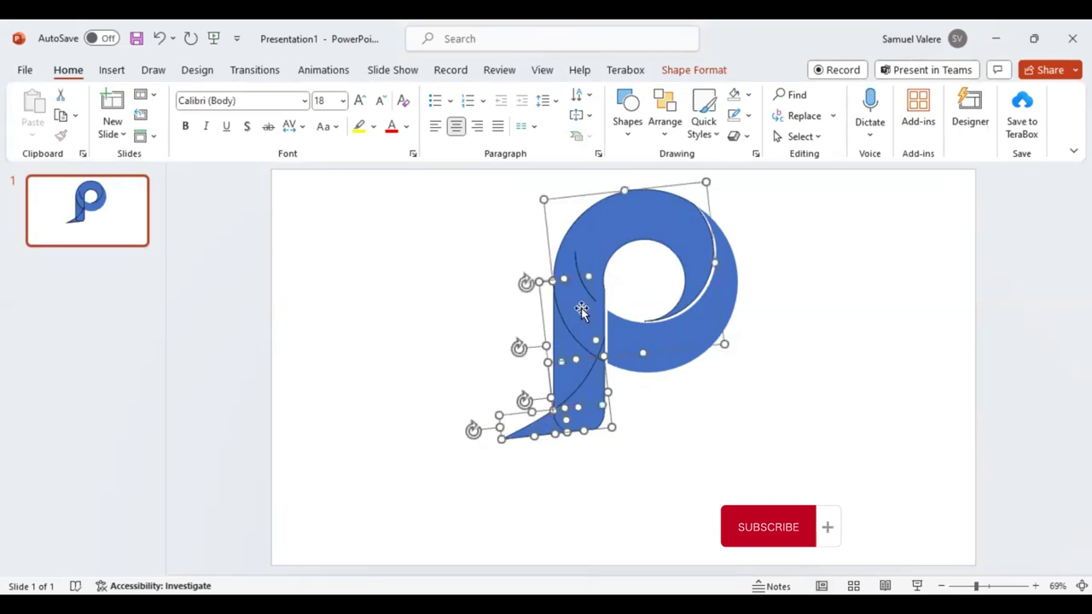
- Union the selected stem, tail and bowl pieces and remove the outline
{"action": "left_click", "coordinate": [690, 70]}
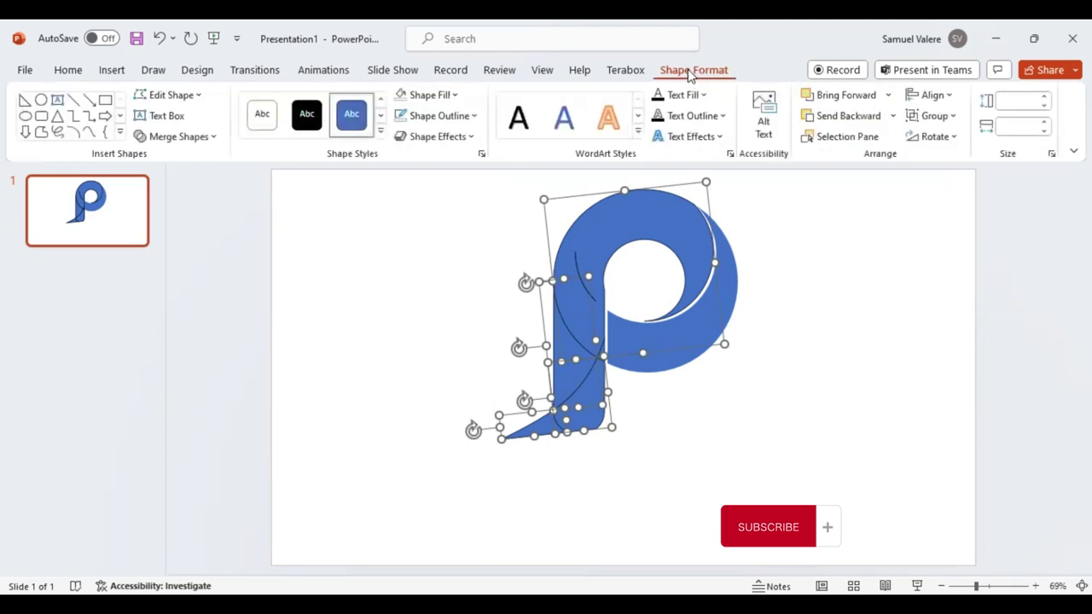
{"action": "left_click", "coordinate": [216, 139]}
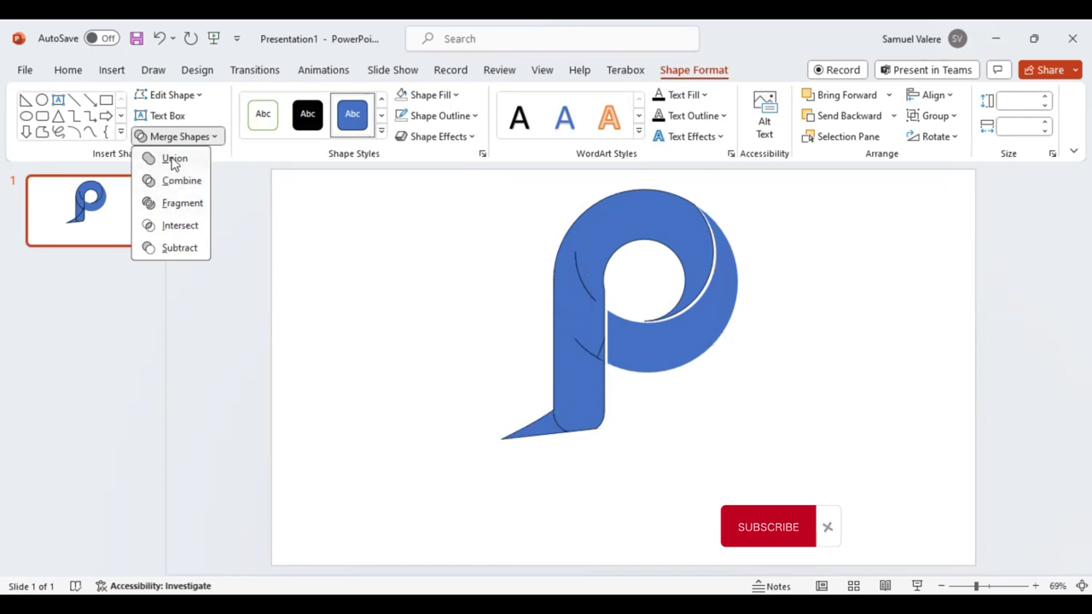
{"action": "left_click", "coordinate": [173, 161]}
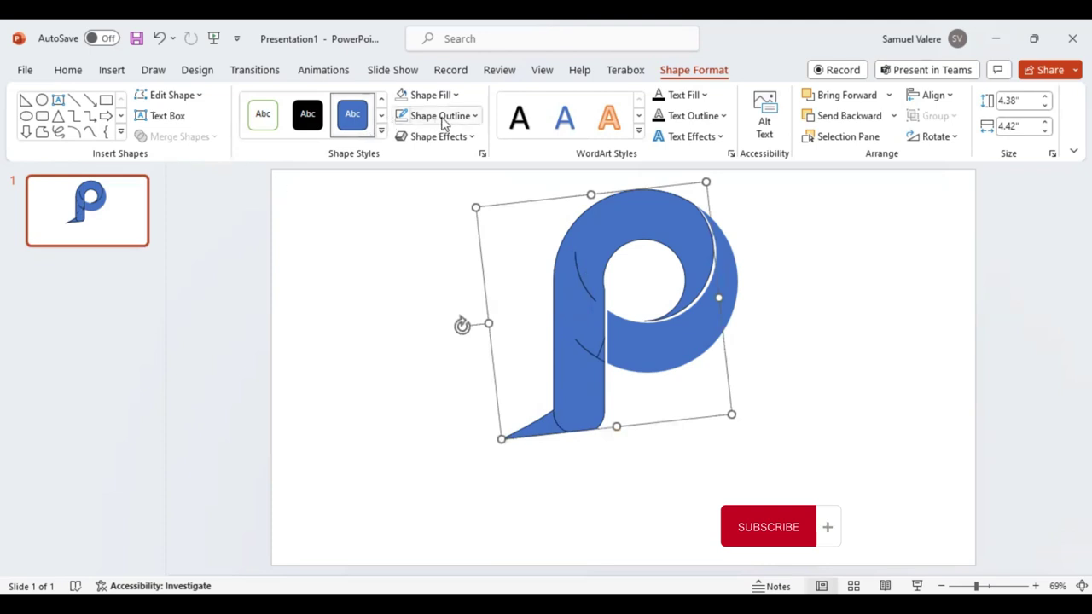
{"action": "left_click", "coordinate": [401, 117]}
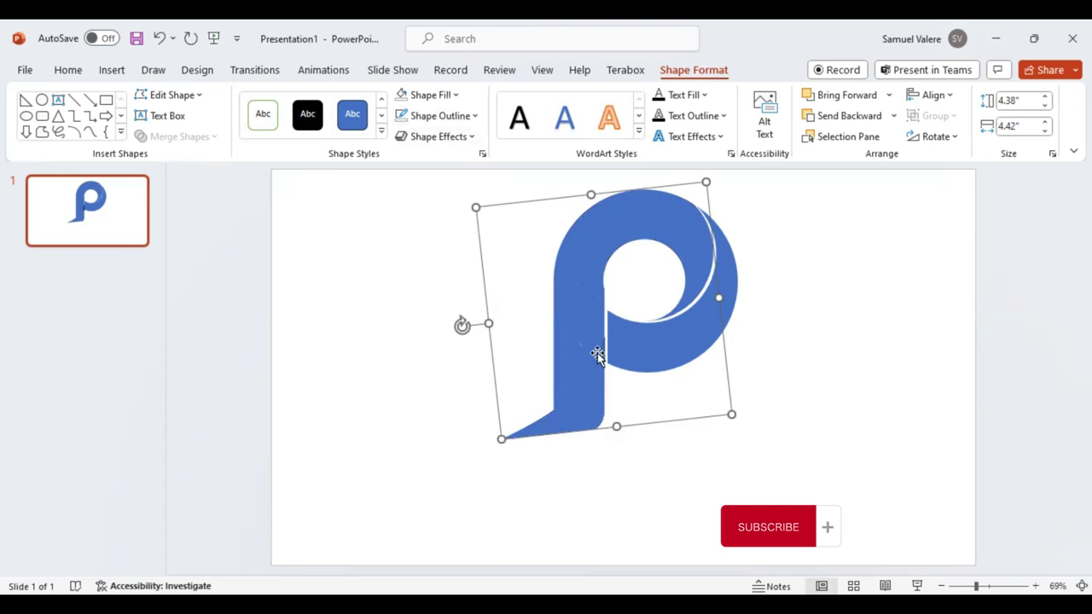
- Union the tiny leftover piece inside the stem into the P shape
{"action": "left_click", "coordinate": [603, 353]}
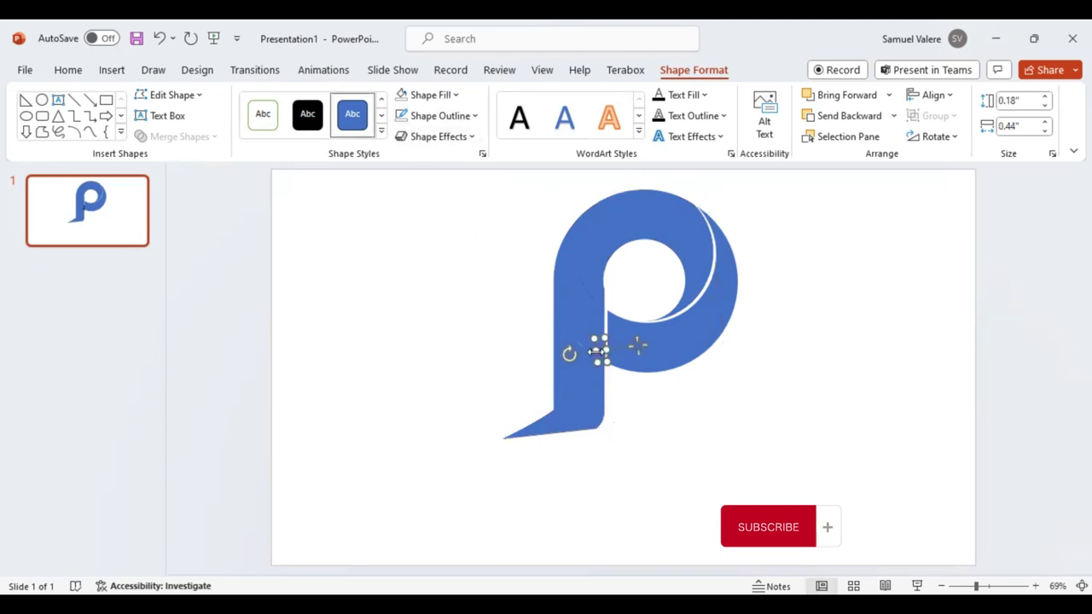
{"action": "left_click", "coordinate": [583, 304], "text": "shift"}
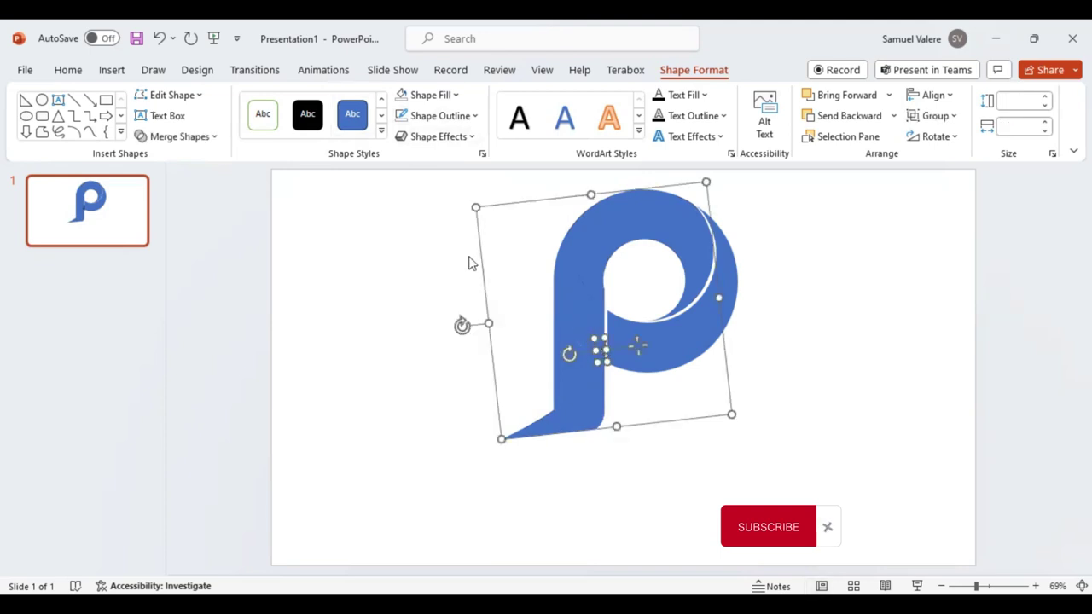
{"action": "left_click", "coordinate": [211, 138]}
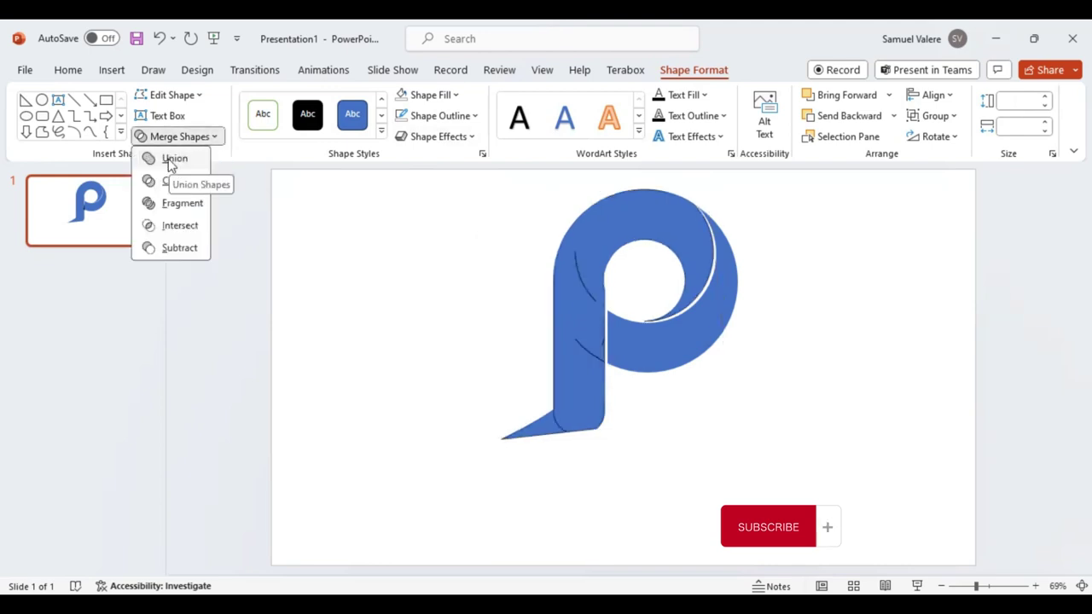
{"action": "left_click", "coordinate": [171, 160]}
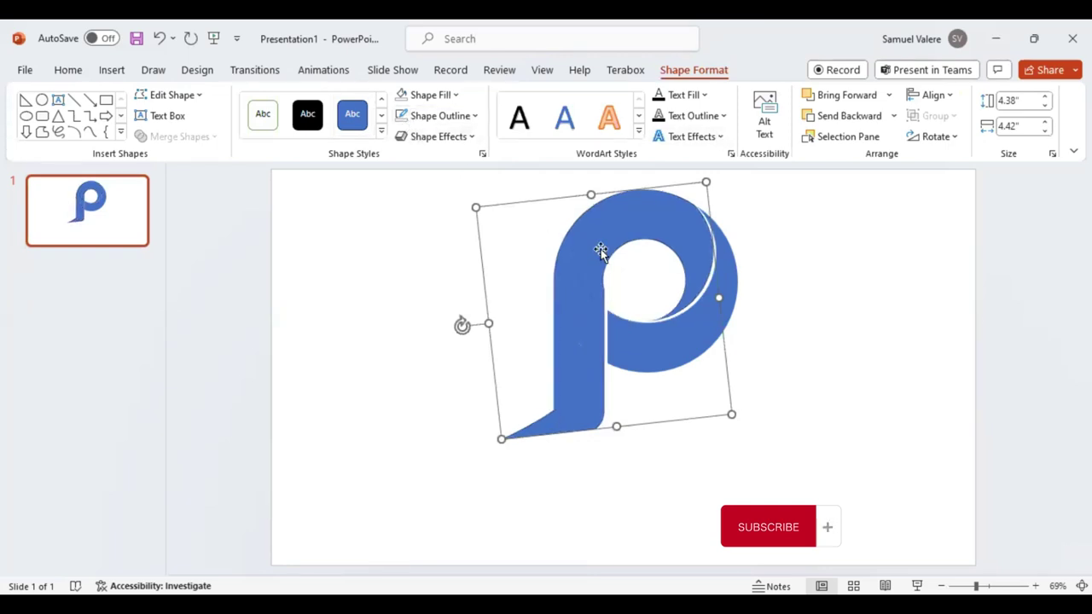
- Select the P's curved bowl and open its Format Shape pane via Gradient > More Gradients
{"action": "left_click", "coordinate": [810, 307]}
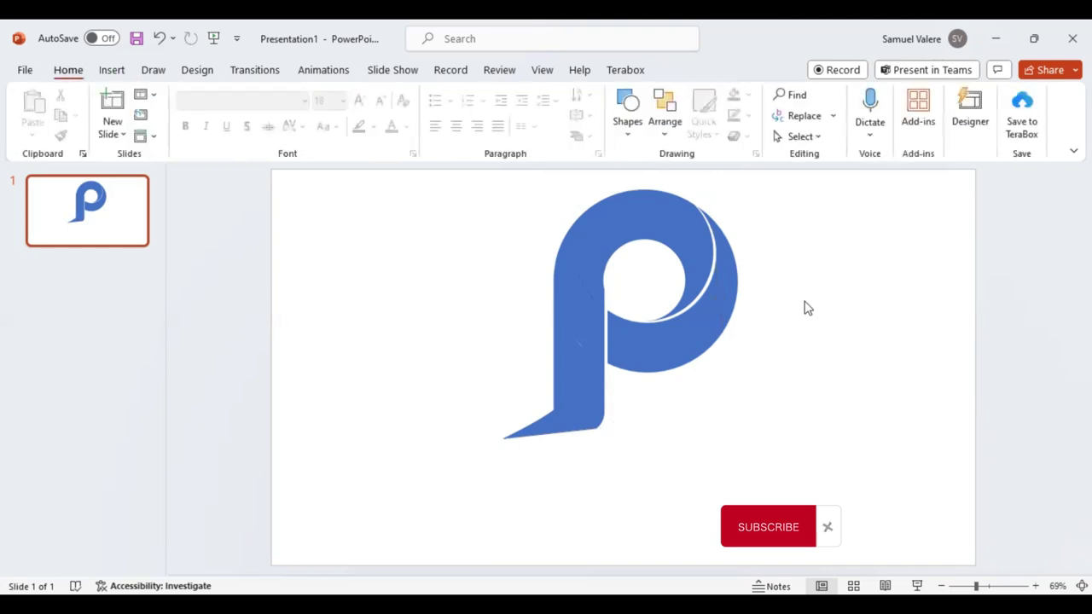
{"action": "left_click", "coordinate": [690, 331]}
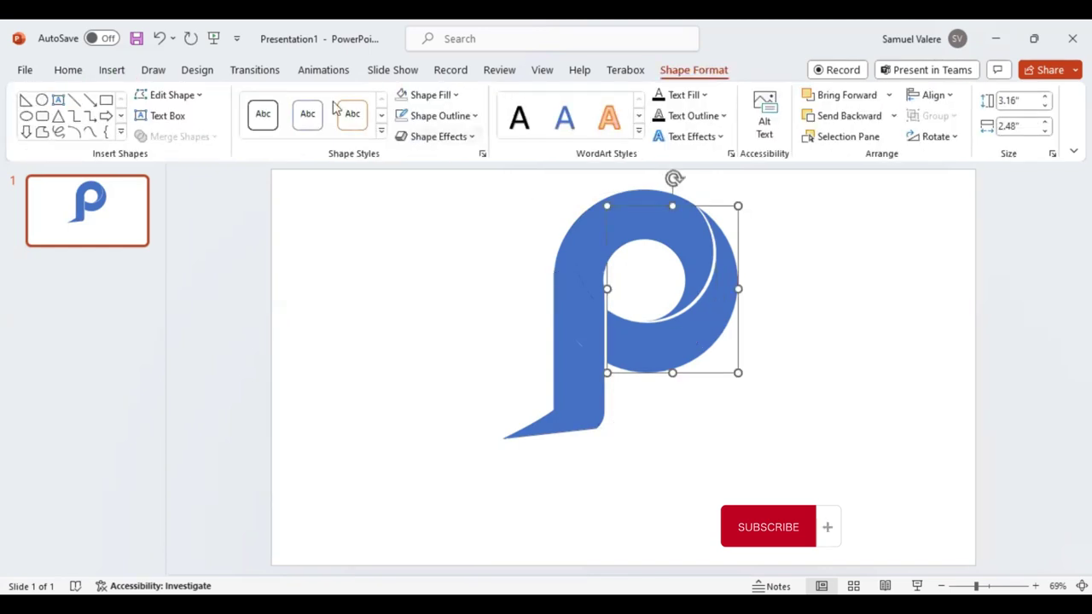
{"action": "left_click", "coordinate": [456, 95]}
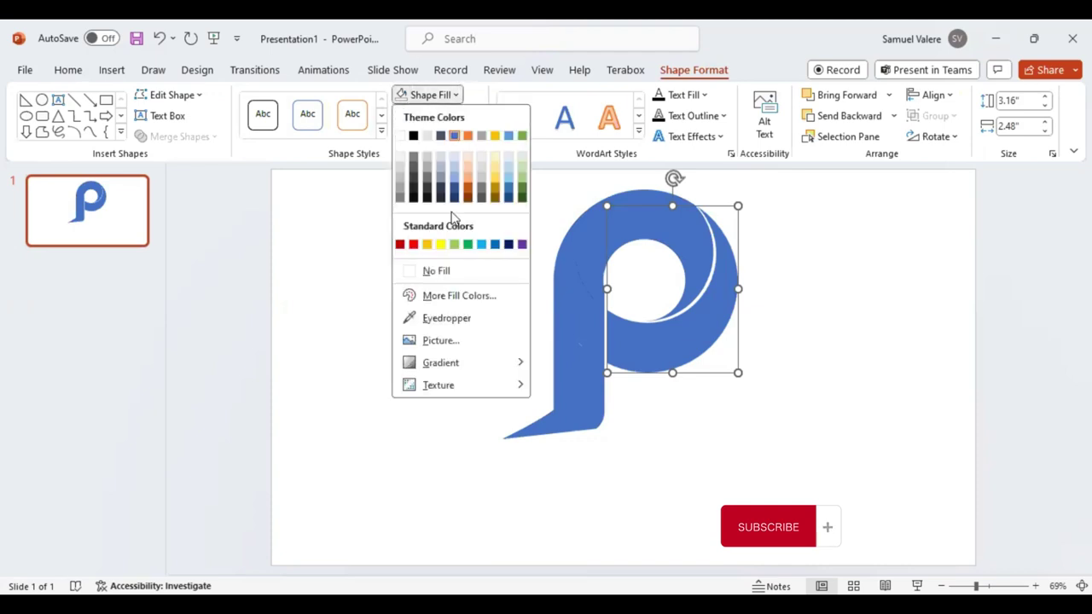
{"action": "left_click", "coordinate": [439, 340]}
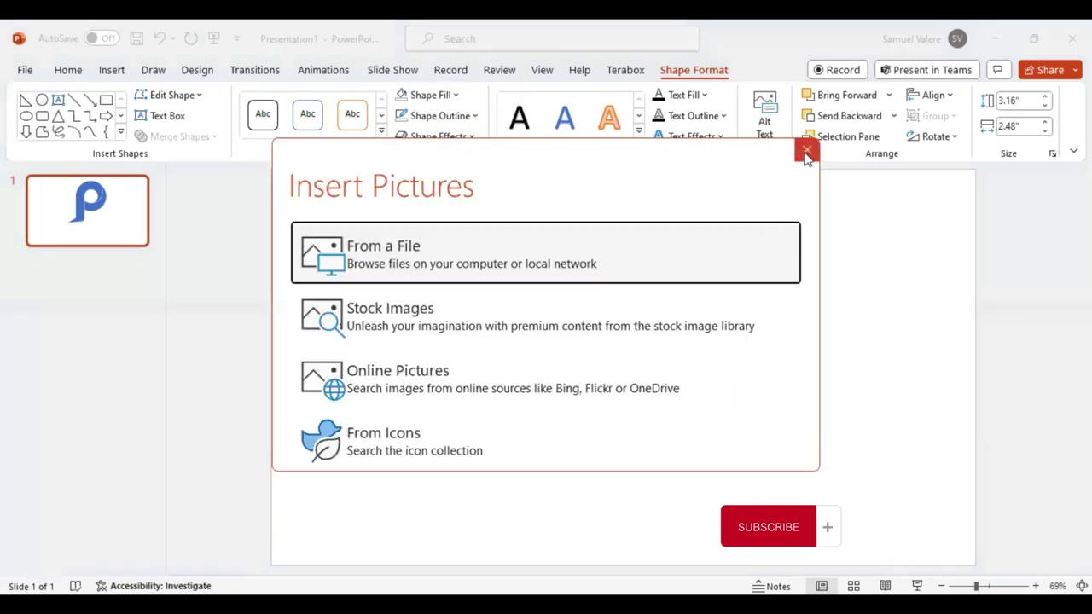
{"action": "key", "text": "Escape"}
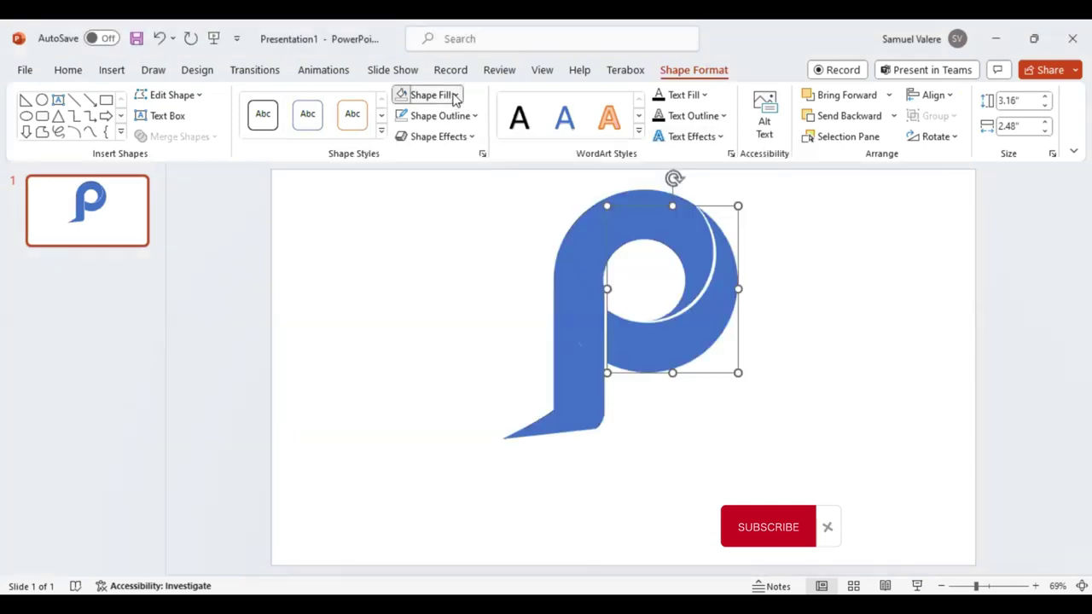
{"action": "left_click", "coordinate": [455, 95]}
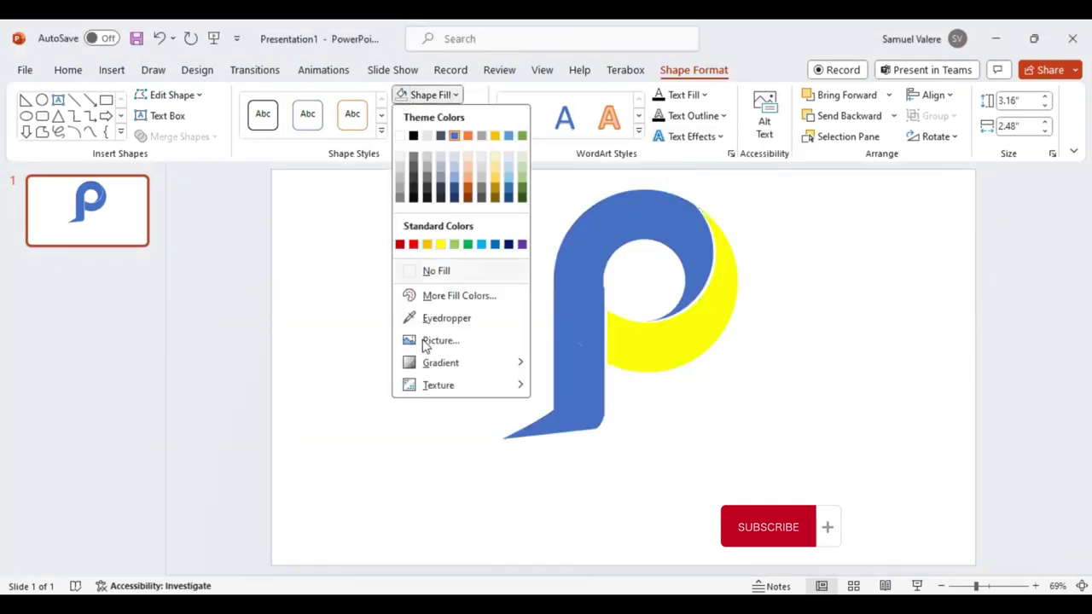
{"action": "mouse_move", "coordinate": [439, 365]}
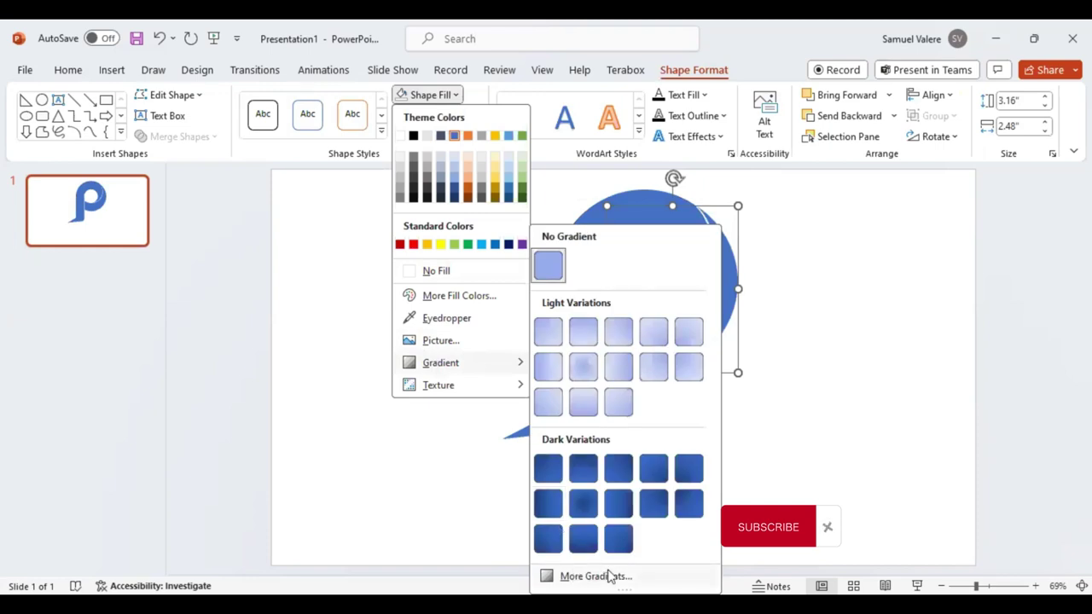
{"action": "left_click", "coordinate": [595, 576]}
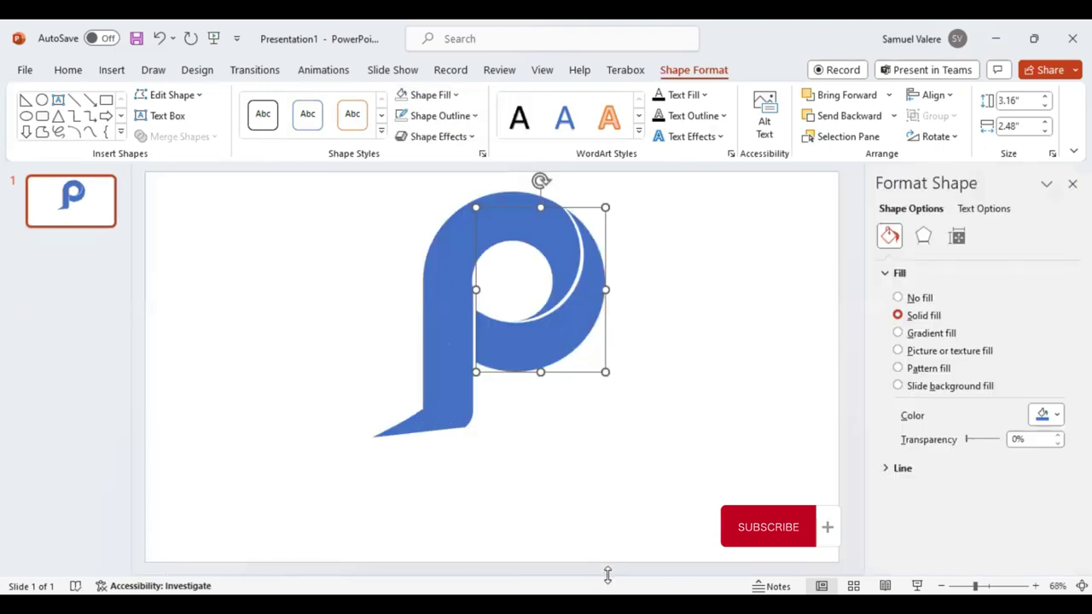
- Switch the bowl to a gradient fill and remove the extra gradient stops
{"action": "left_click", "coordinate": [898, 333]}
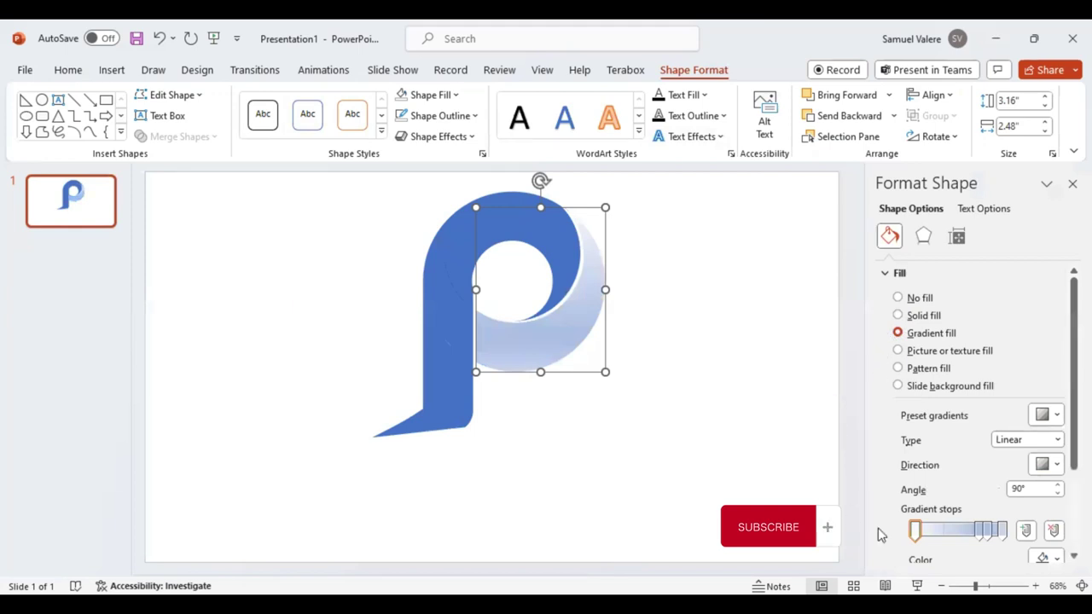
{"action": "left_click", "coordinate": [989, 530]}
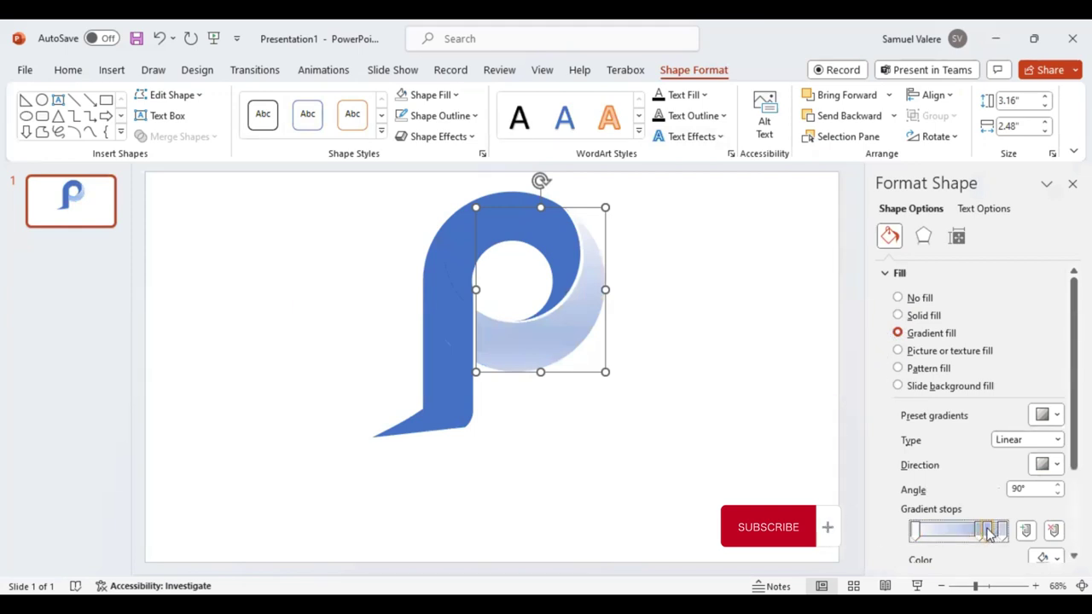
{"action": "left_click", "coordinate": [1053, 530]}
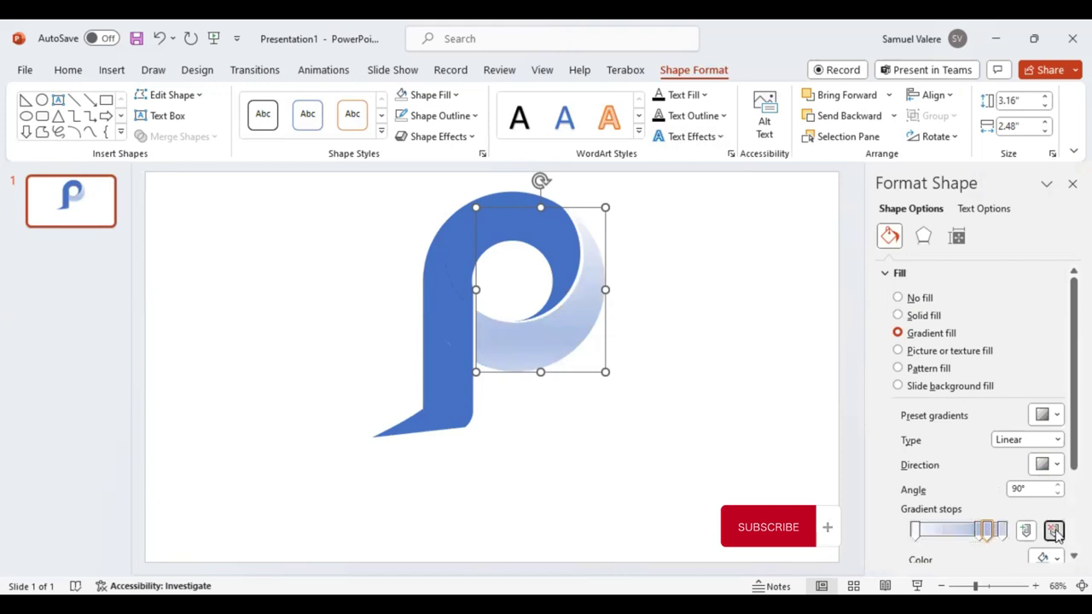
{"action": "left_click", "coordinate": [1003, 530]}
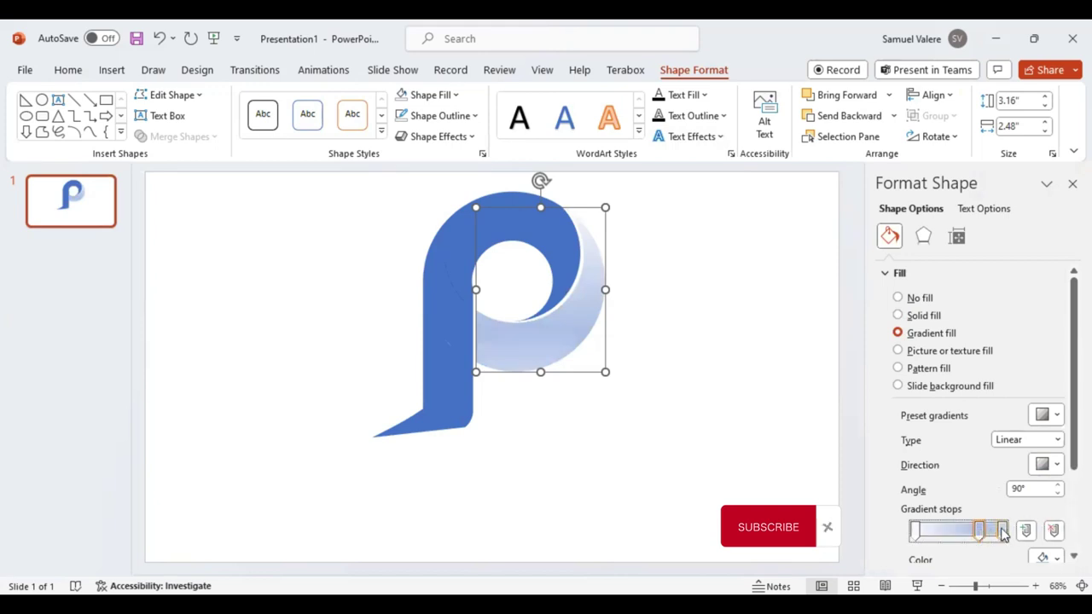
{"action": "left_click", "coordinate": [1054, 531]}
{"action": "left_click", "coordinate": [1054, 530]}
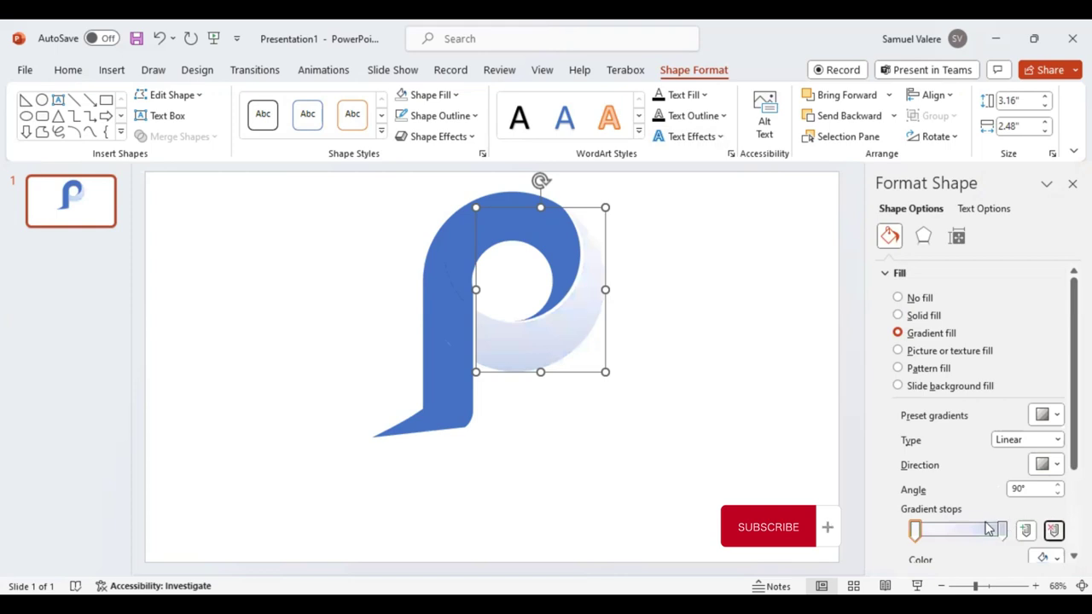
{"action": "left_click", "coordinate": [1002, 530]}
{"action": "left_click", "coordinate": [1003, 530]}
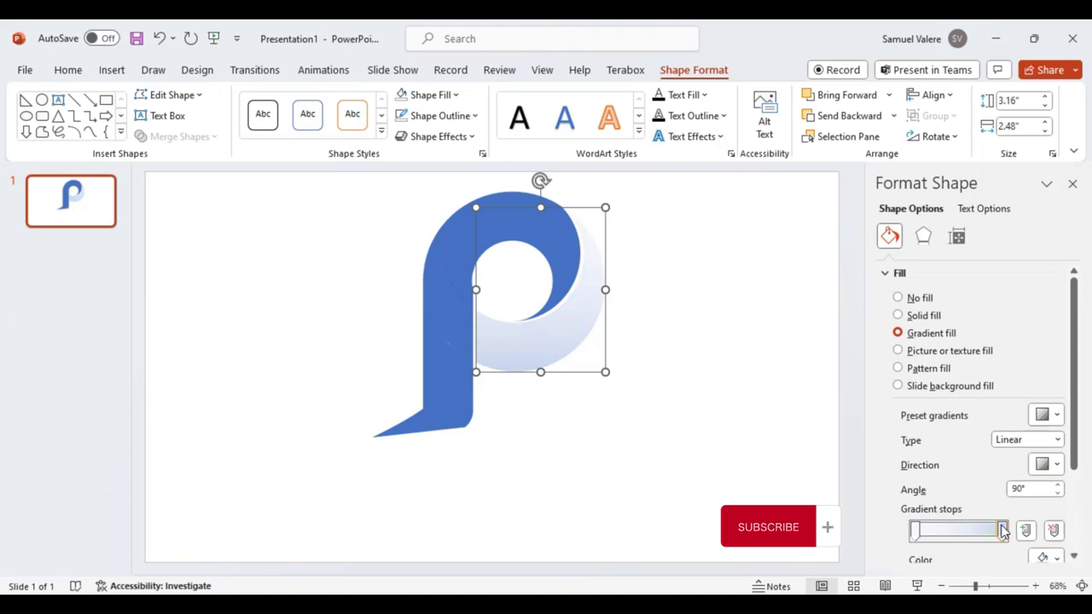
- Make the right stop dark blue at 90% and set the gradient direction to 180°
{"action": "scroll", "coordinate": [985, 460], "scroll_direction": "down", "scroll_amount": 2}
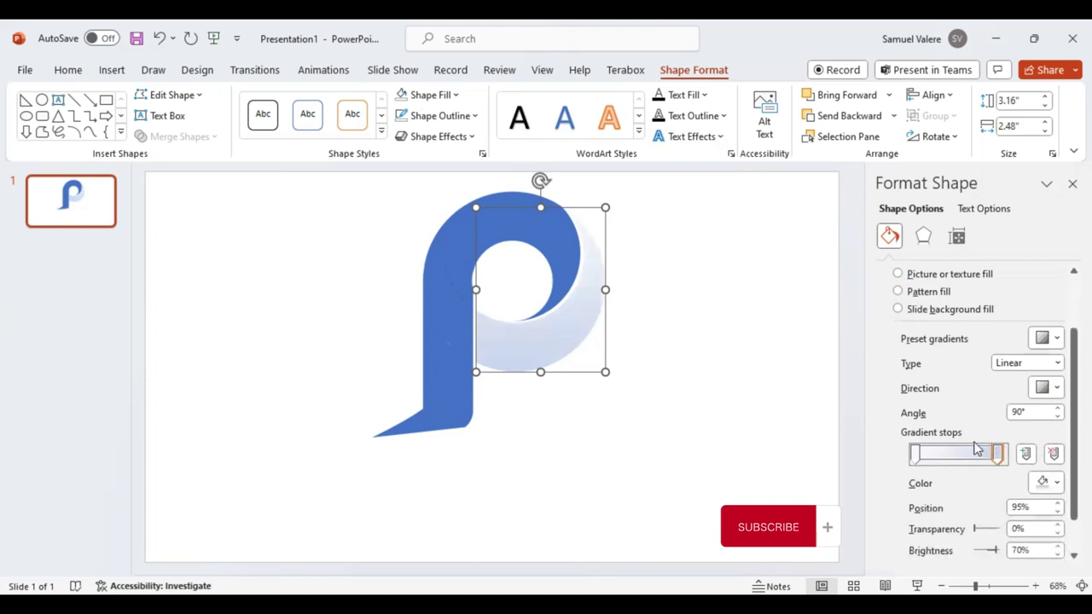
{"action": "left_click_drag", "start_coordinate": [996, 454], "coordinate": [1003, 459]}
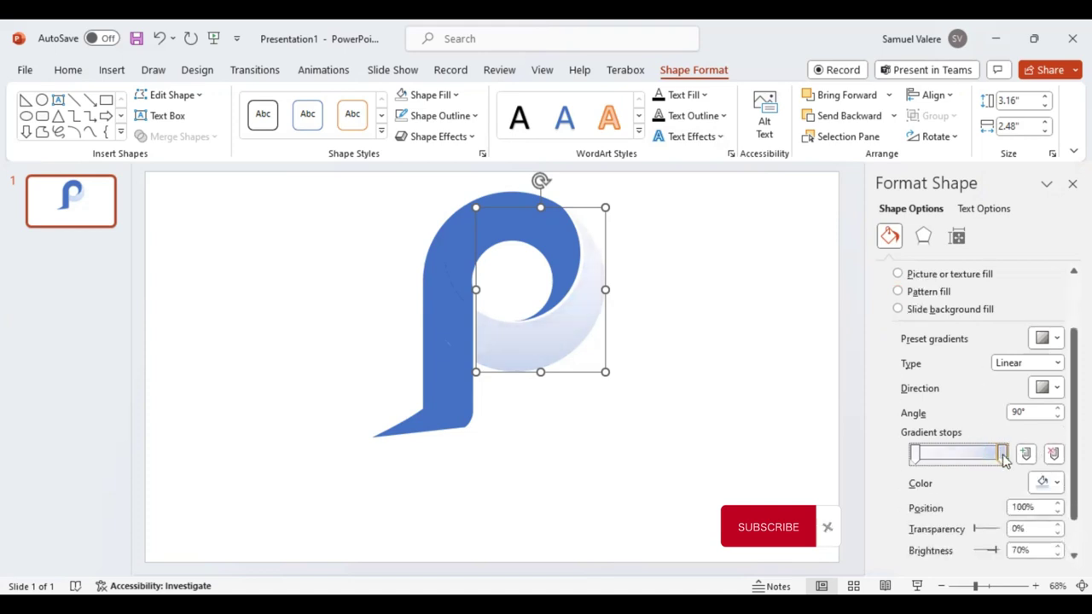
{"action": "left_click", "coordinate": [1057, 483]}
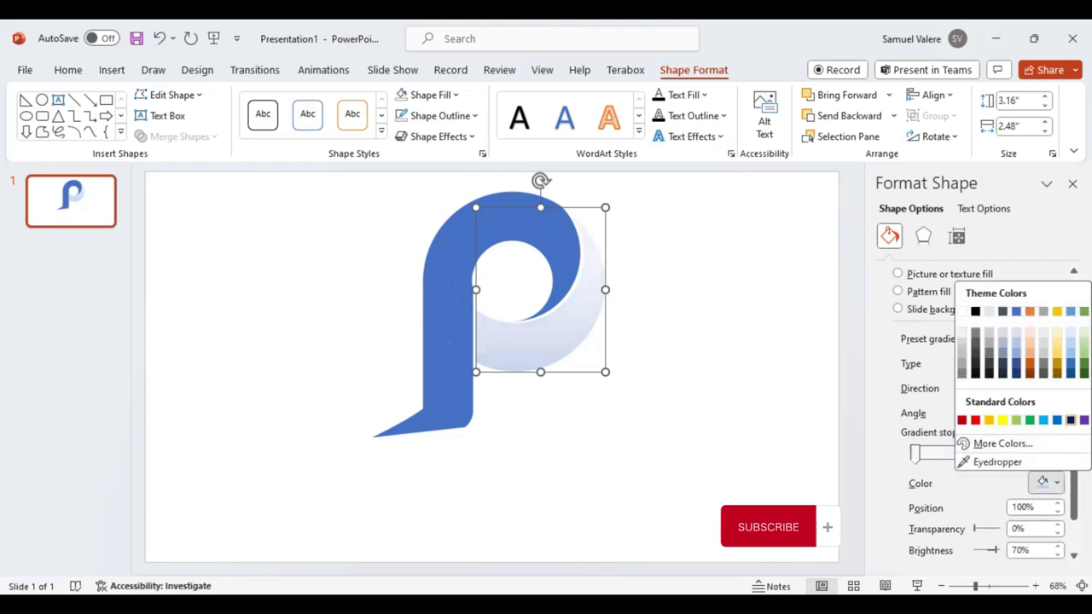
{"action": "left_click", "coordinate": [1070, 419]}
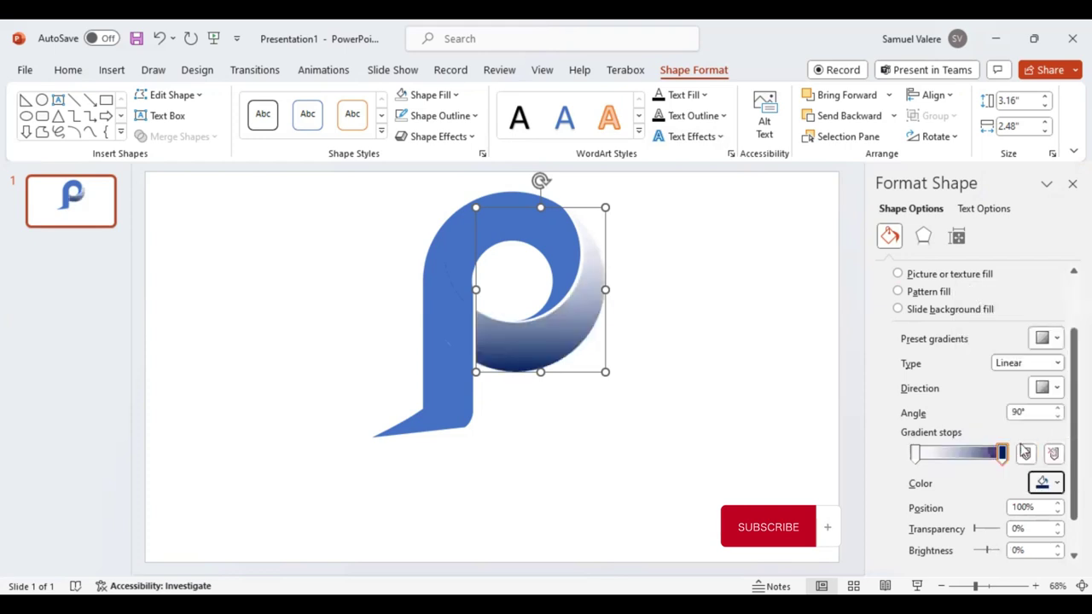
{"action": "left_click", "coordinate": [1058, 388]}
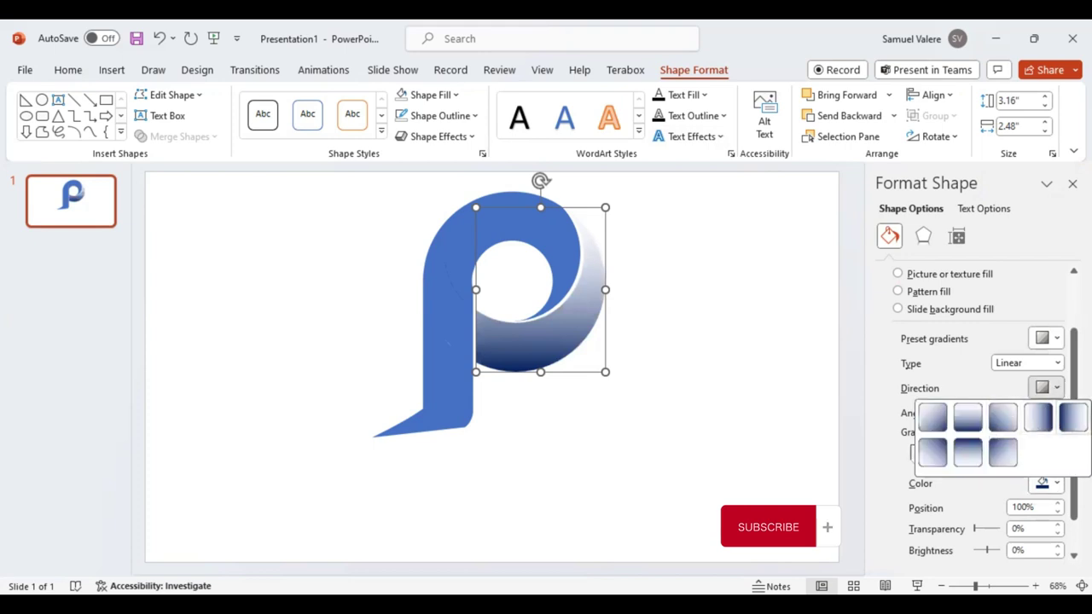
{"action": "left_click", "coordinate": [1073, 417]}
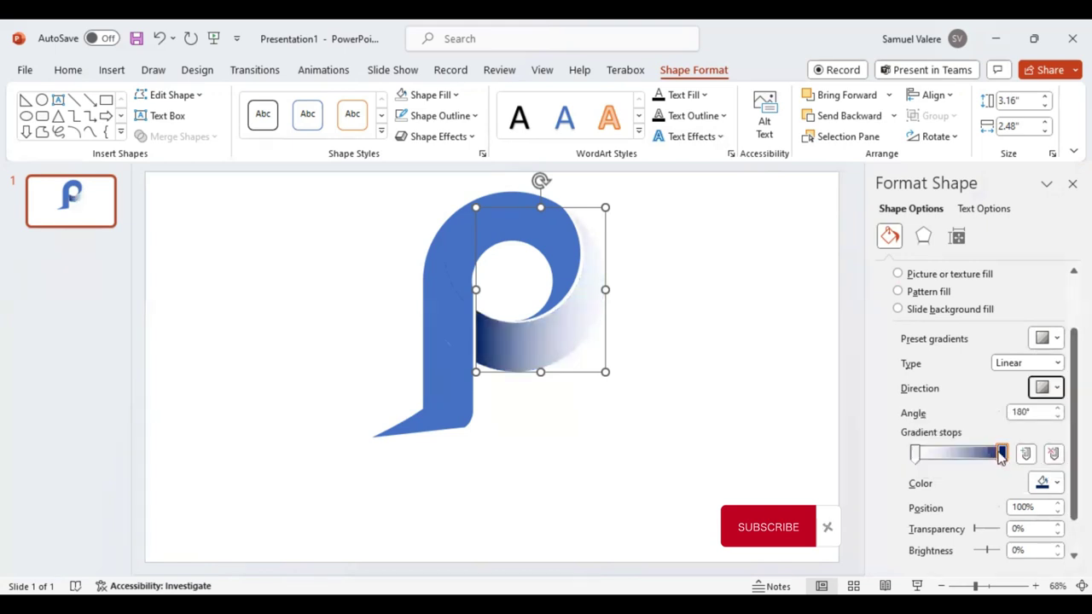
{"action": "left_click_drag", "start_coordinate": [1004, 453], "coordinate": [995, 454]}
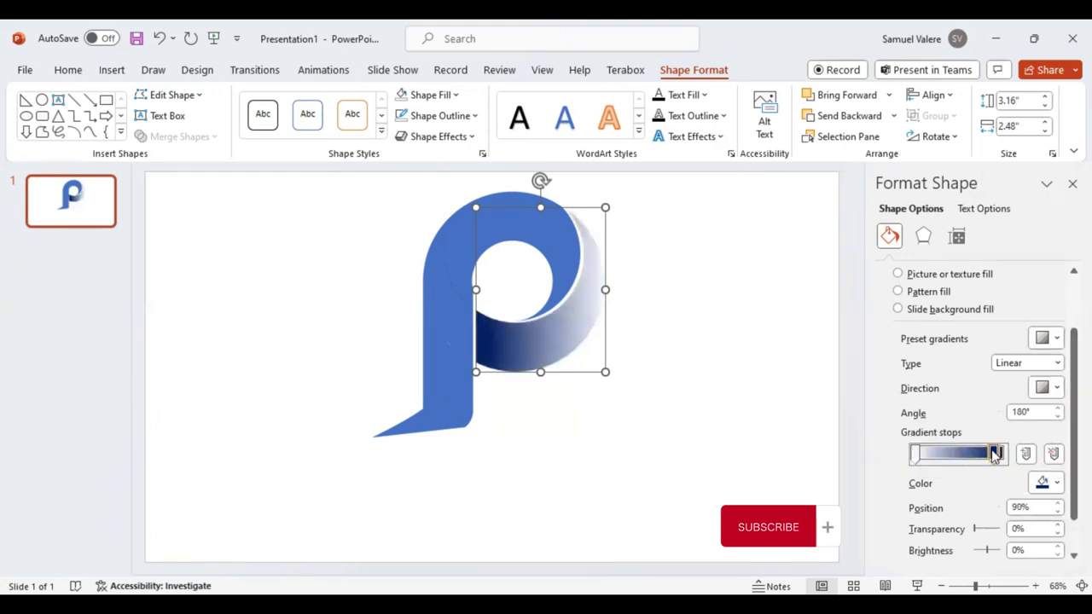
{"action": "left_click", "coordinate": [915, 453]}
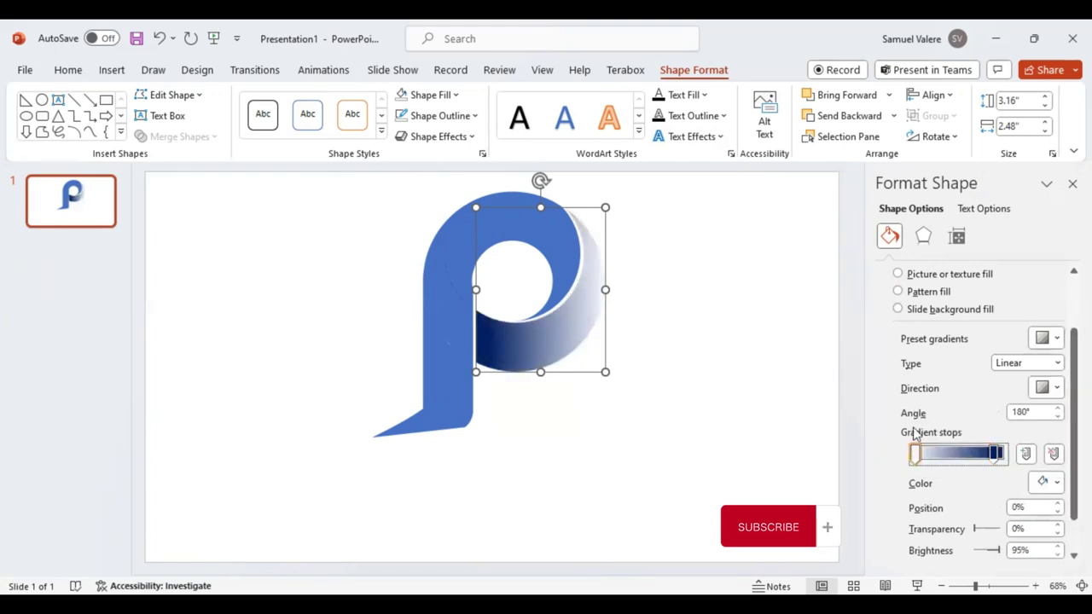
{"action": "left_click", "coordinate": [1055, 483]}
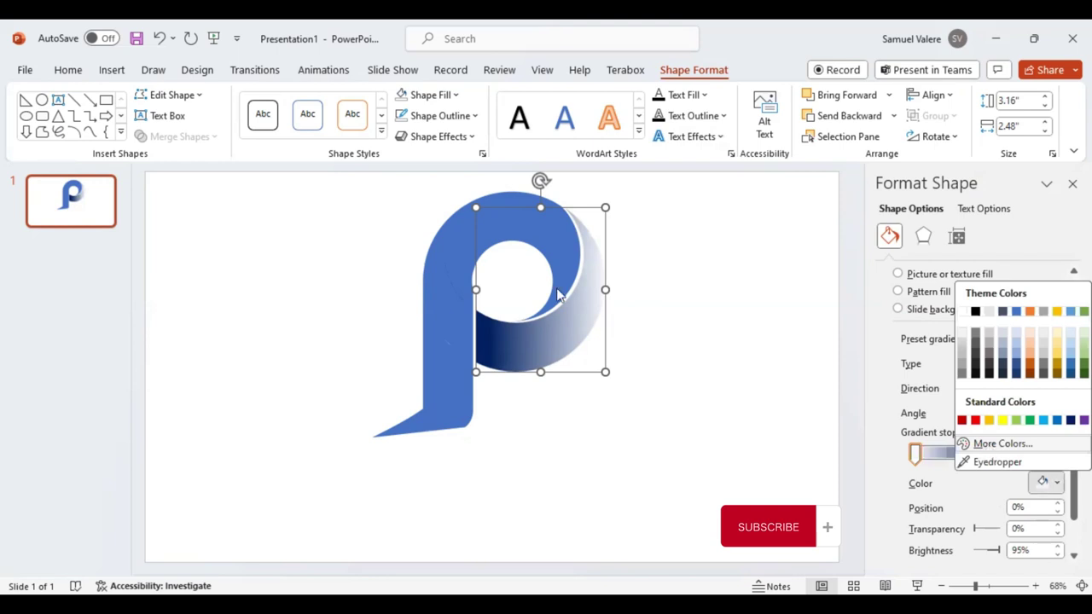
- Set the left gradient stop to custom orange #FDA301 (Green 163)
{"action": "left_click", "coordinate": [989, 447]}
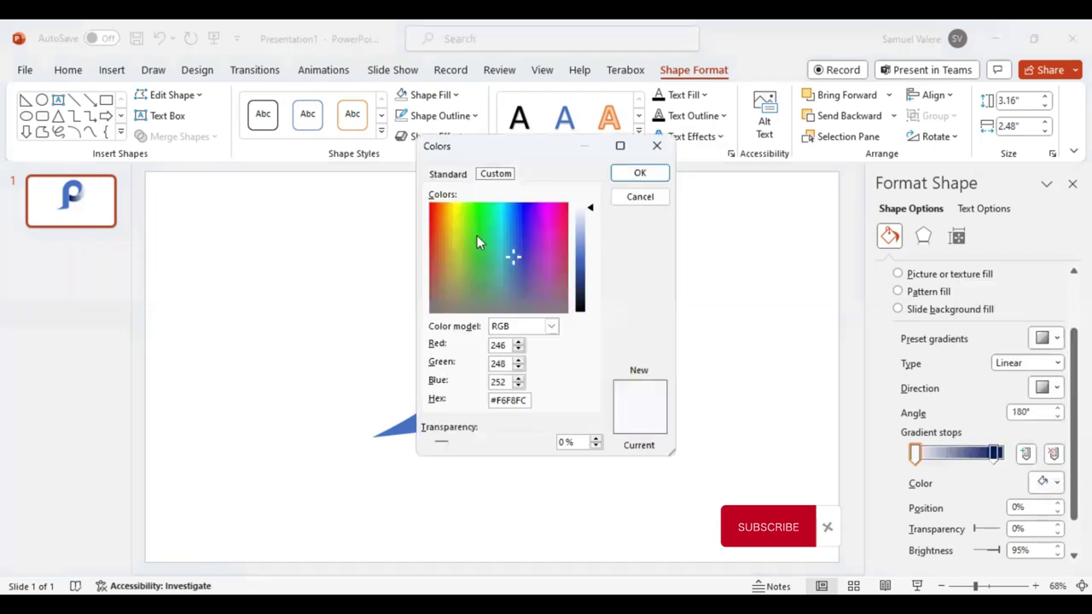
{"action": "type", "text": "#FFFBF3"}
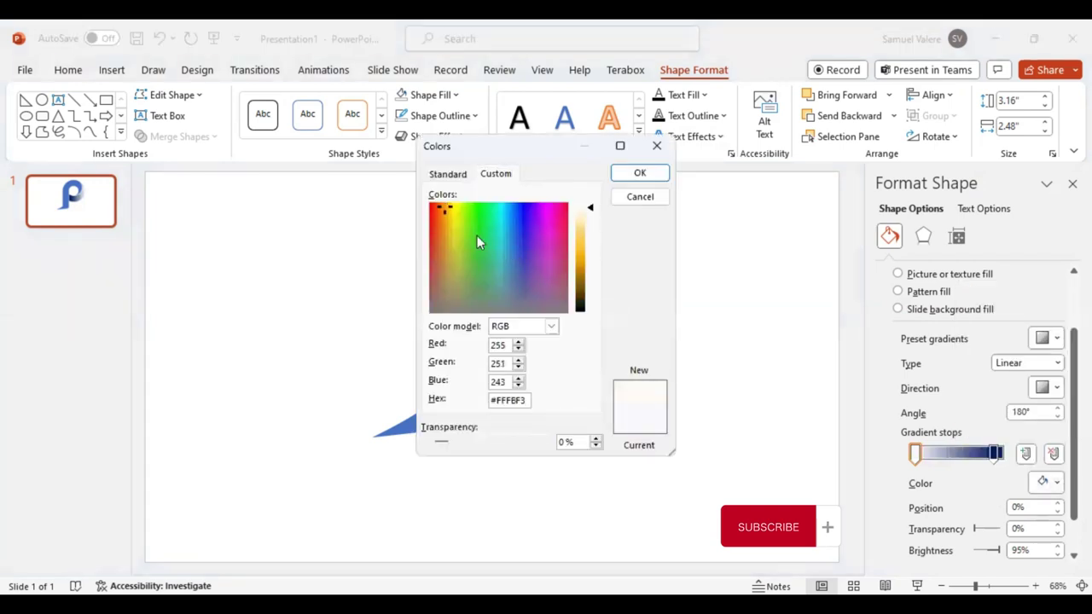
{"action": "key", "text": "Tab"}
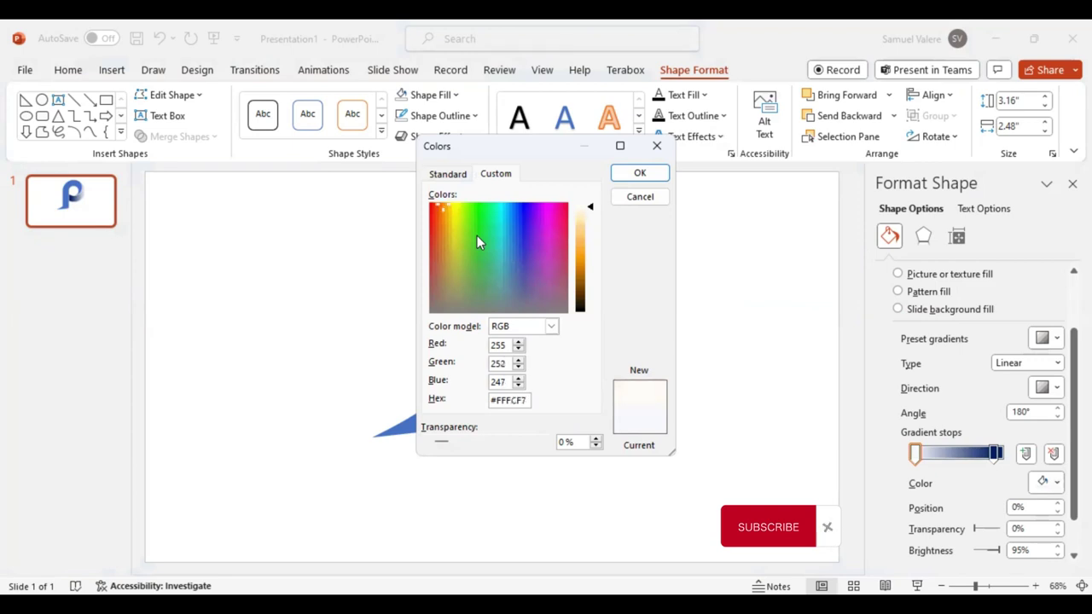
{"action": "type", "text": "#FD9803"}
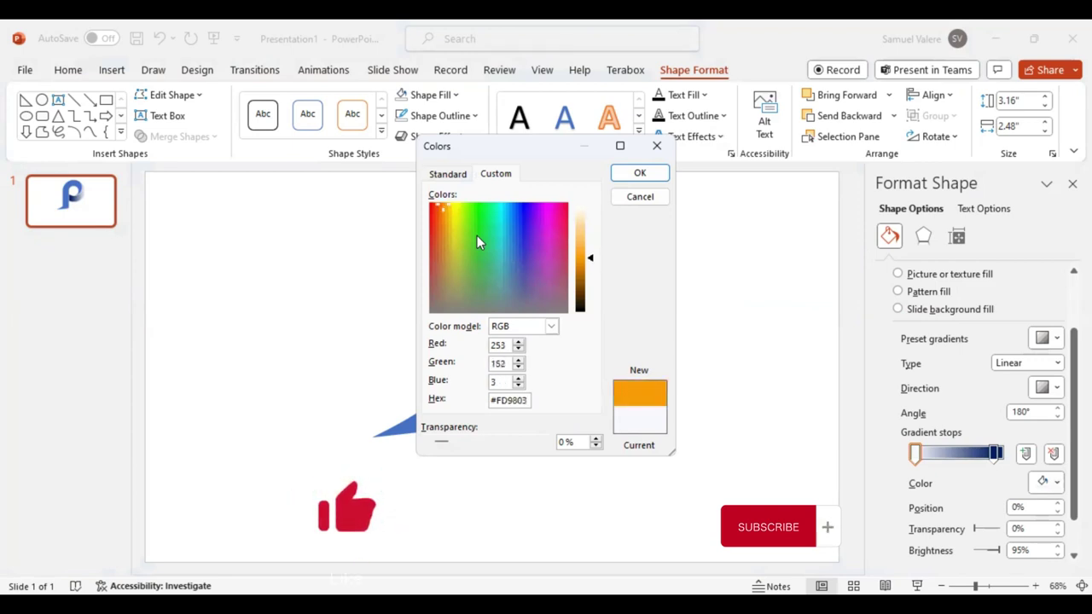
{"action": "key", "text": "Tab"}
{"action": "type", "text": "163"}
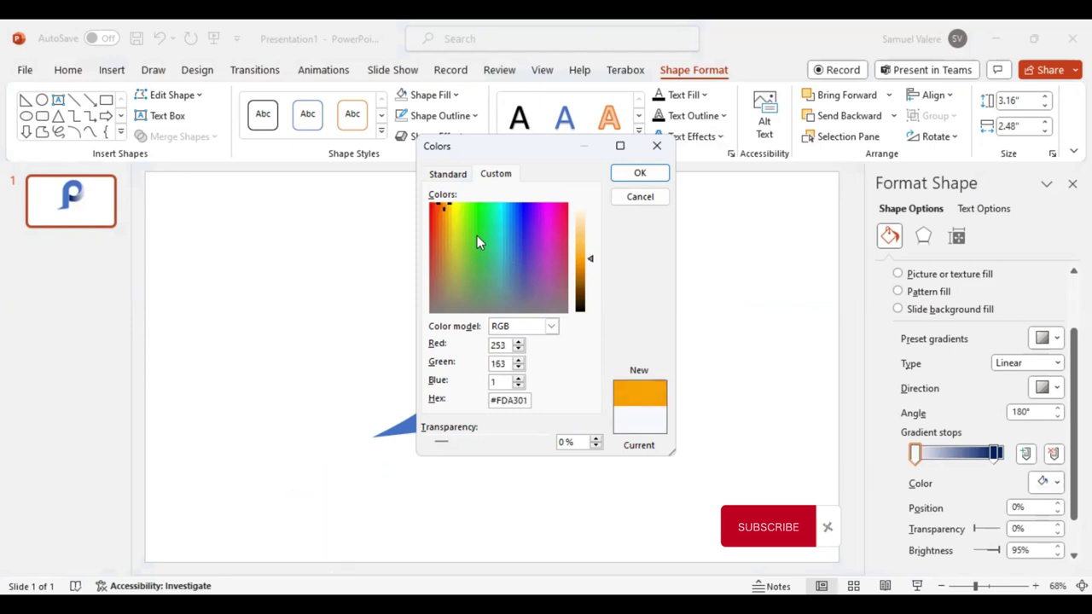
{"action": "key", "text": "Tab"}
{"action": "key", "text": "Tab"}
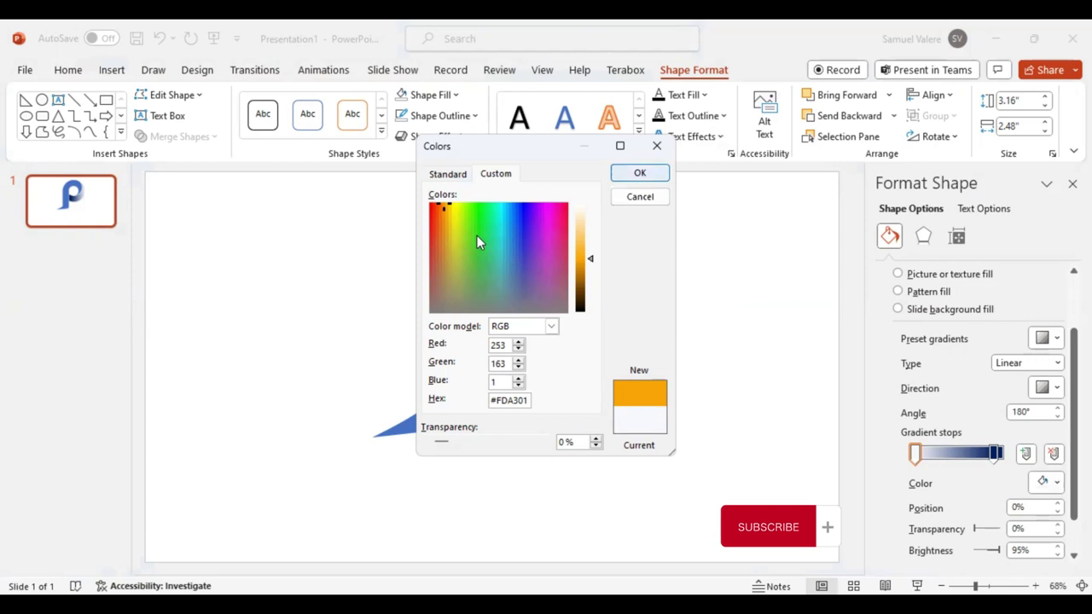
{"action": "key", "text": "Return"}
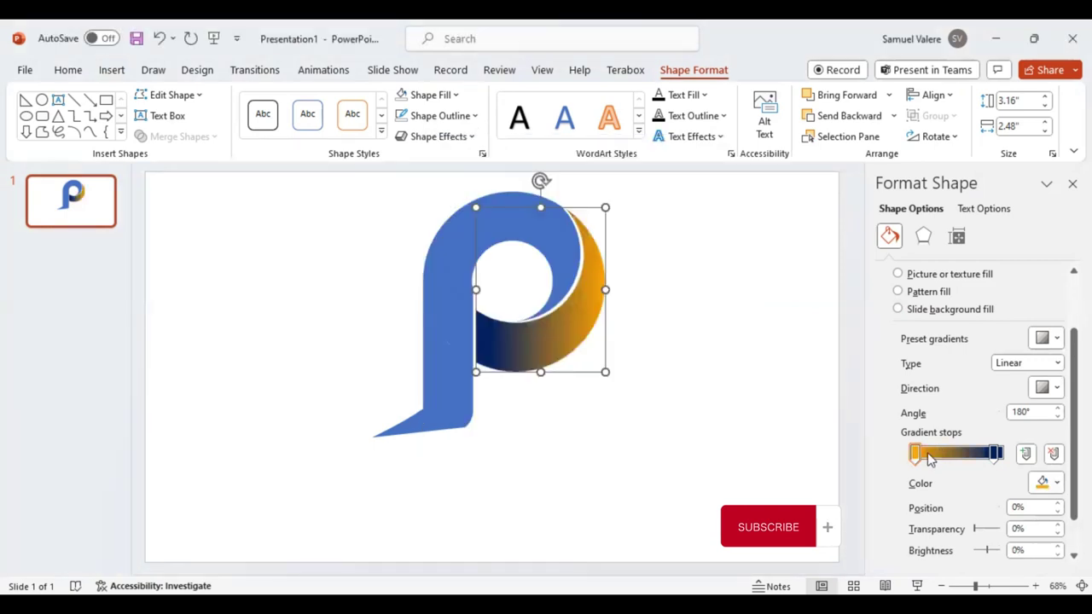
- Change the dark navy gradient stop to standard Red and move it to about 82%
{"action": "left_click_drag", "start_coordinate": [915, 459], "coordinate": [921, 460]}
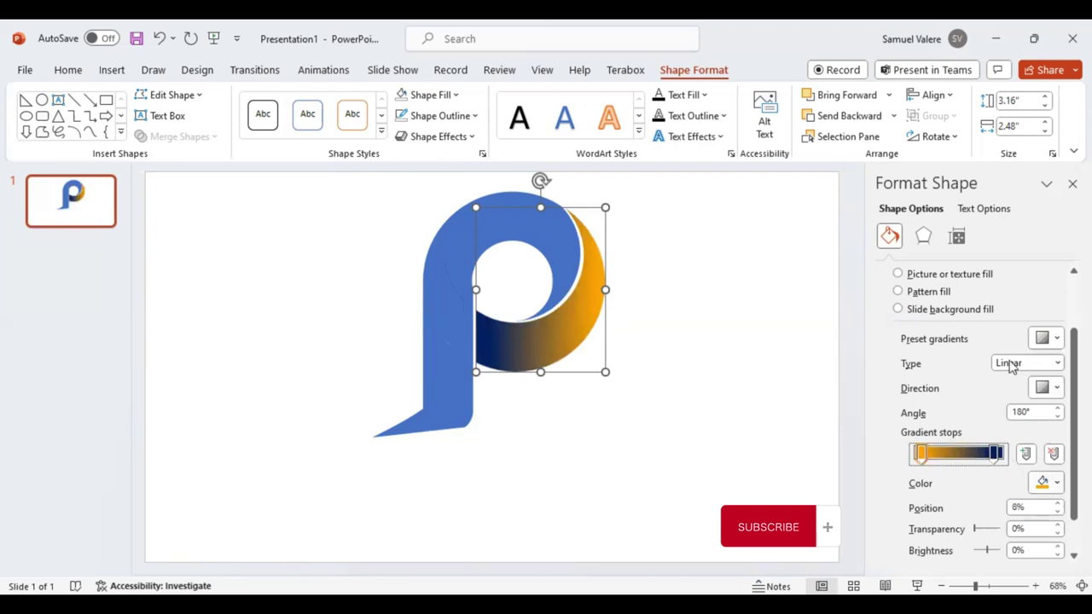
{"action": "left_click", "coordinate": [1054, 483]}
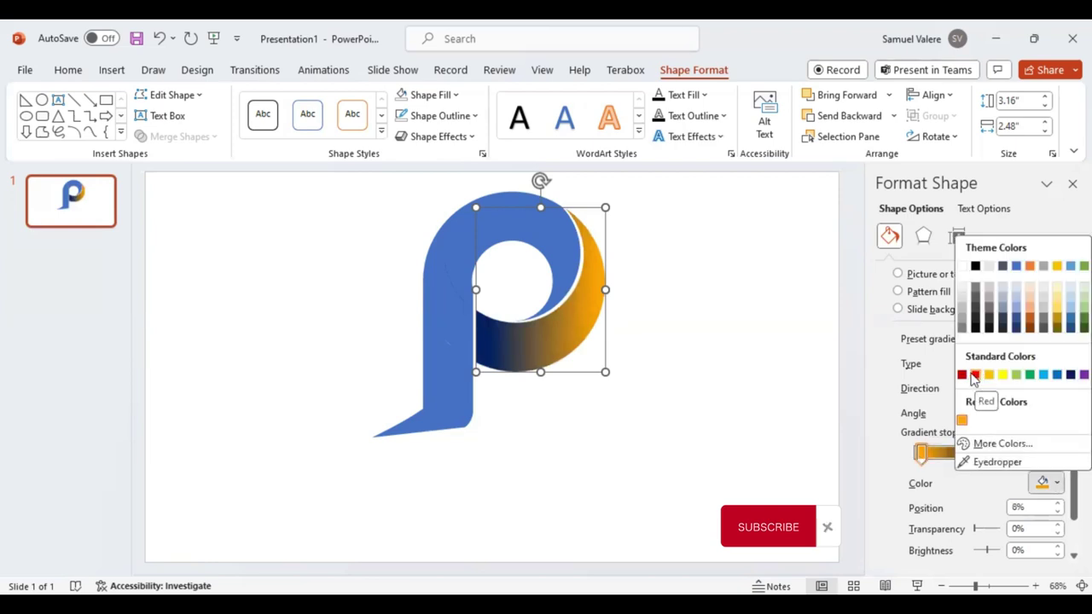
{"action": "left_click", "coordinate": [965, 376]}
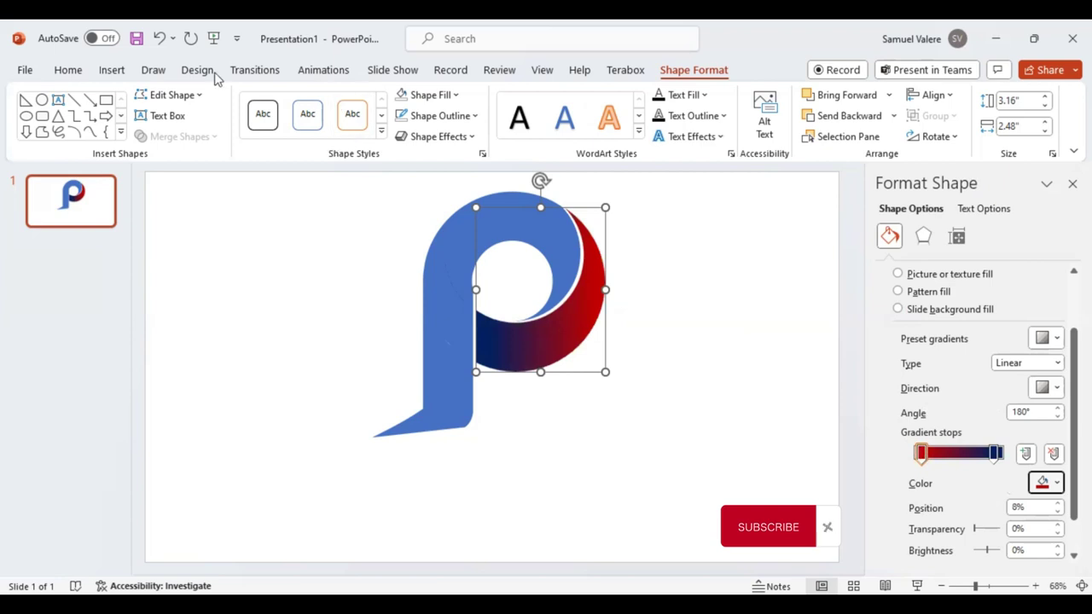
{"action": "left_click", "coordinate": [158, 39]}
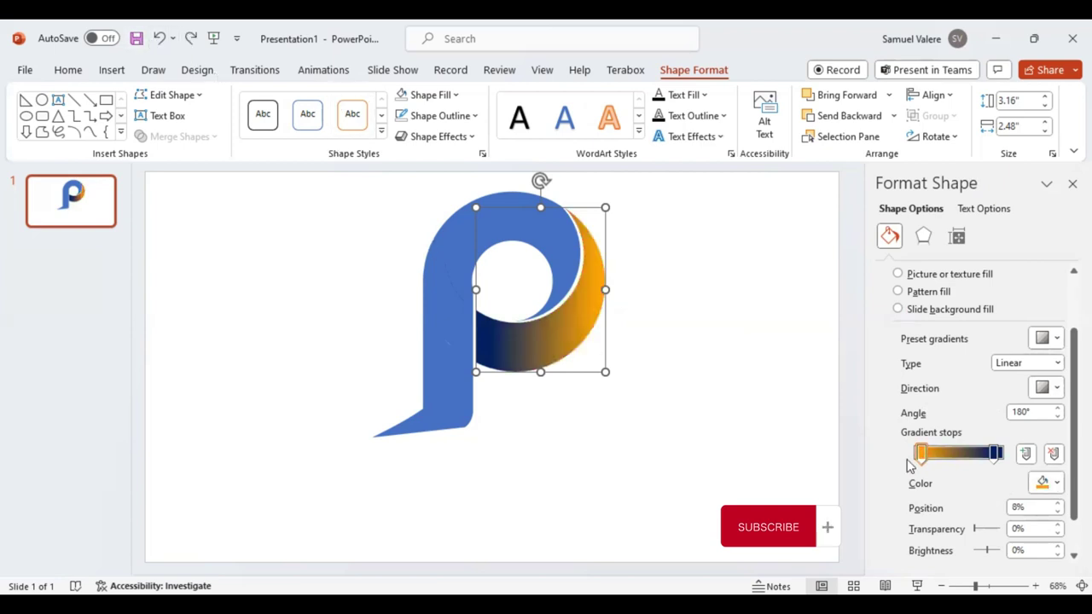
{"action": "left_click", "coordinate": [994, 454]}
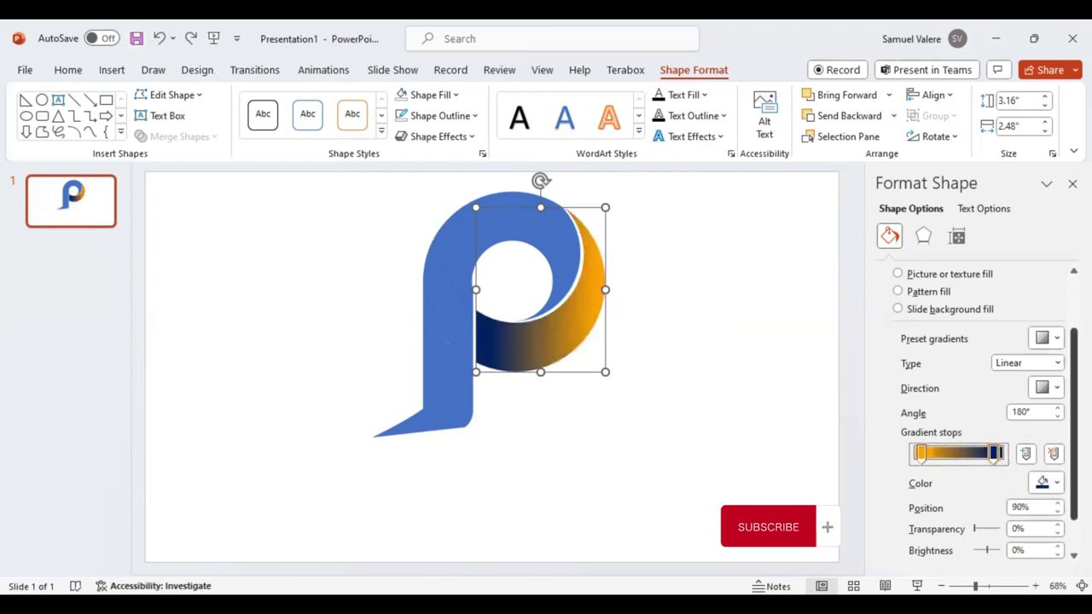
{"action": "left_click", "coordinate": [1056, 484]}
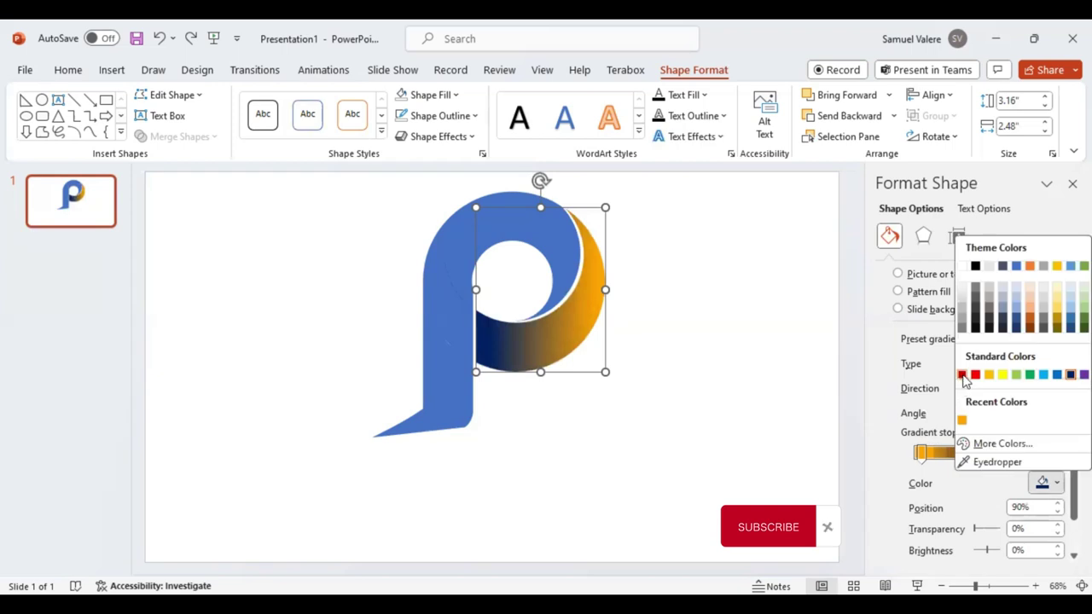
{"action": "left_click", "coordinate": [962, 375]}
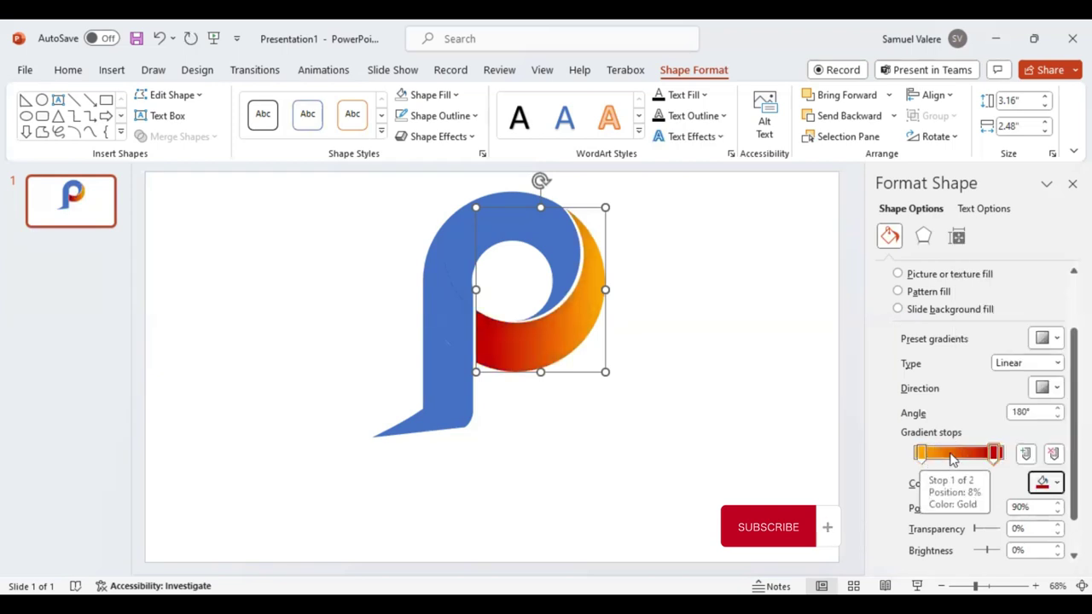
{"action": "left_click_drag", "start_coordinate": [991, 458], "coordinate": [984, 458]}
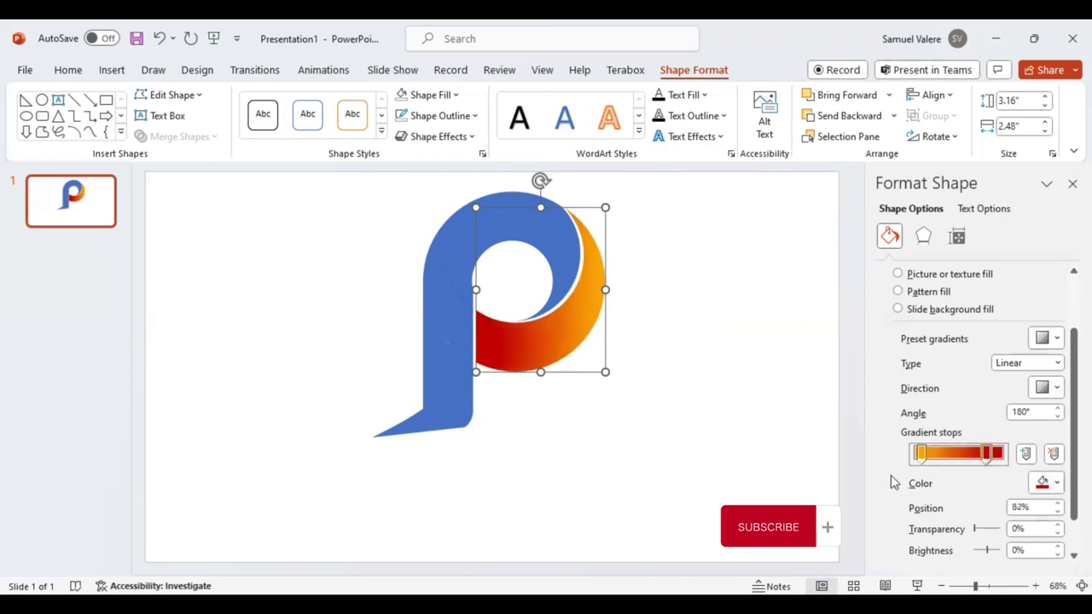
- Give the stem the orange-to-red gradient fill and adjust its red and orange stops
{"action": "left_click", "coordinate": [451, 333]}
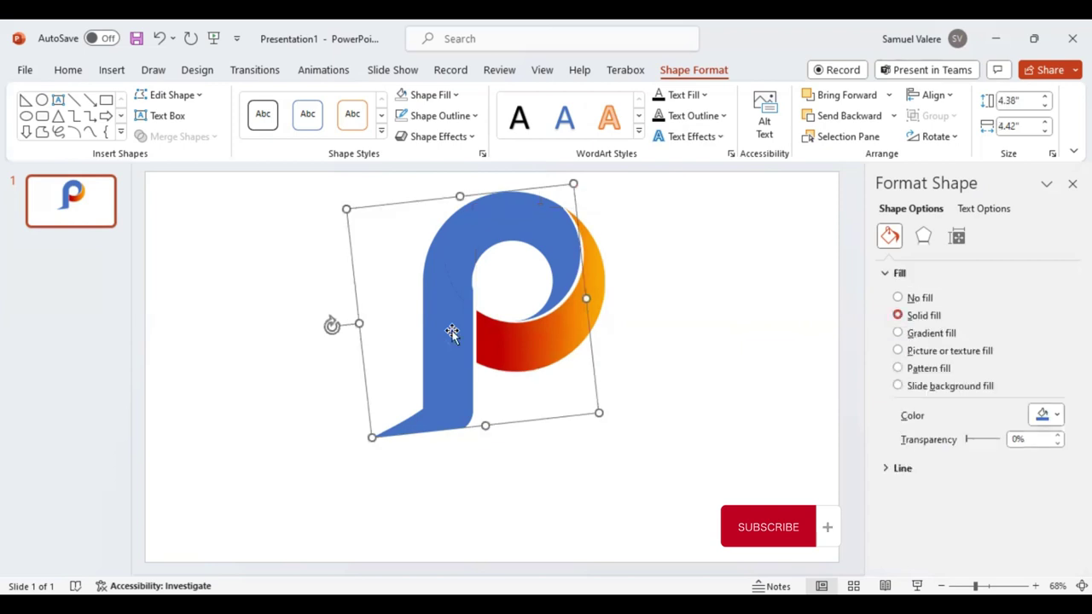
{"action": "left_click", "coordinate": [897, 334]}
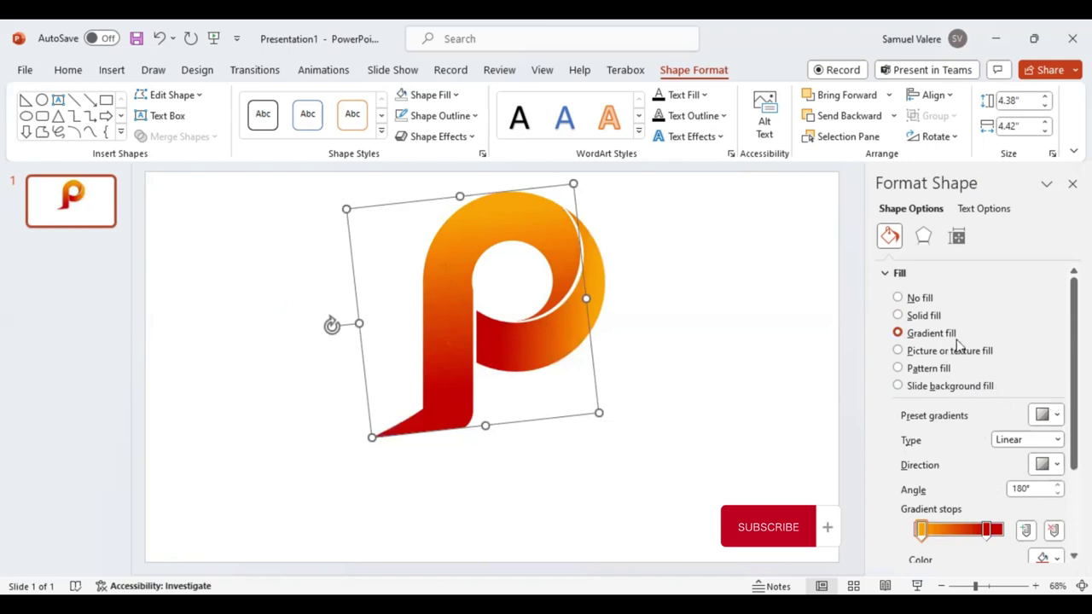
{"action": "left_click", "coordinate": [1057, 465]}
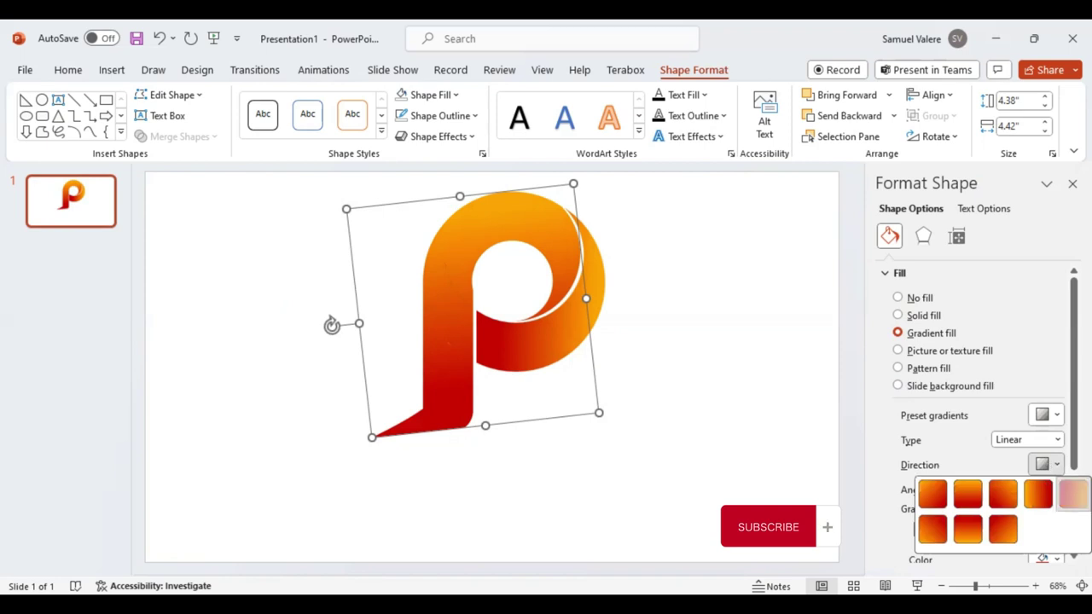
{"action": "left_click", "coordinate": [1073, 493]}
{"action": "left_click_drag", "start_coordinate": [986, 531], "coordinate": [996, 530]}
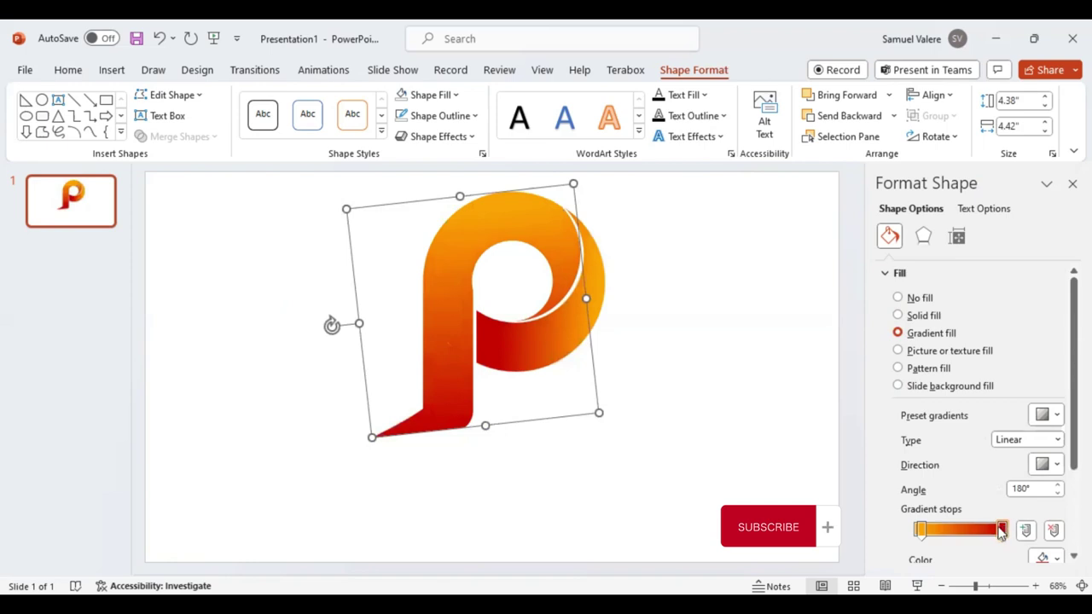
{"action": "left_click_drag", "start_coordinate": [996, 530], "coordinate": [983, 530]}
{"action": "left_click", "coordinate": [996, 531]}
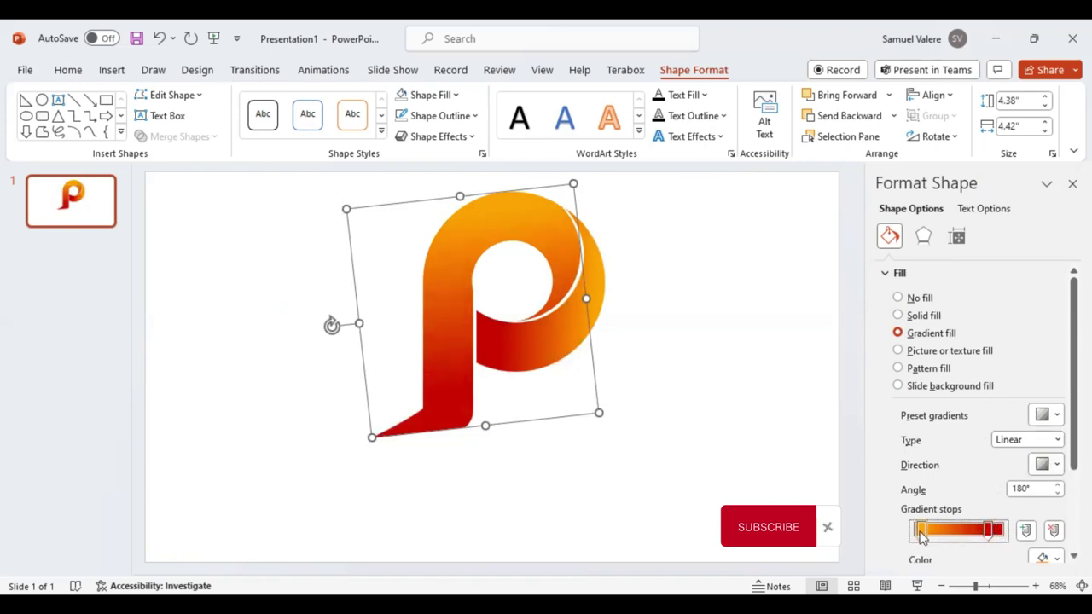
{"action": "left_click_drag", "start_coordinate": [920, 530], "coordinate": [915, 531]}
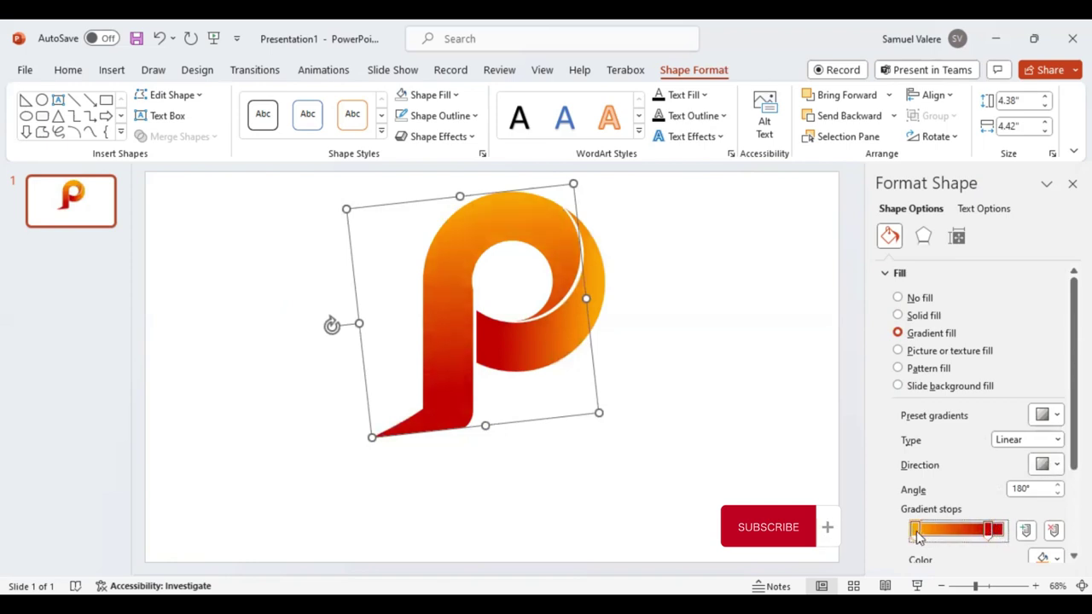
- Set the stem gradient angle to 270° and reposition the red and orange stops
{"action": "left_click", "coordinate": [1059, 463]}
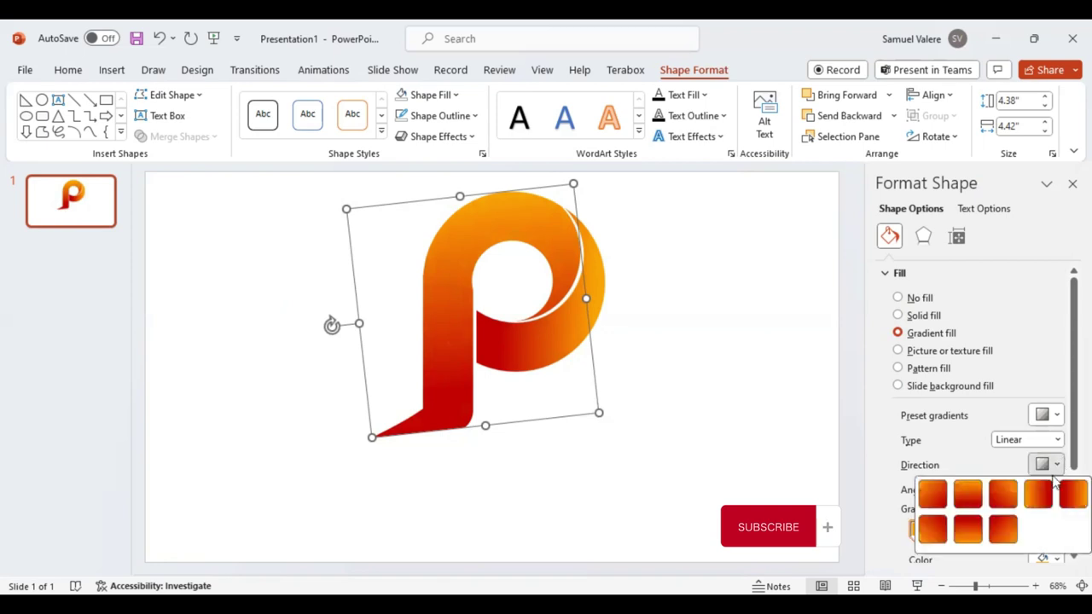
{"action": "left_click", "coordinate": [967, 530]}
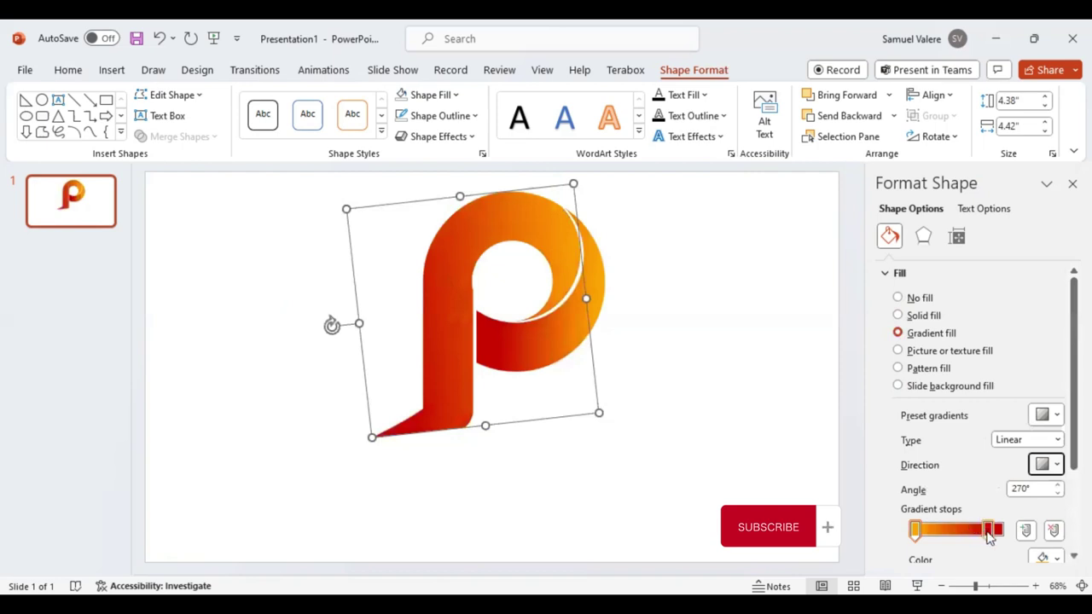
{"action": "left_click", "coordinate": [989, 530]}
{"action": "left_click_drag", "start_coordinate": [989, 531], "coordinate": [1005, 536]}
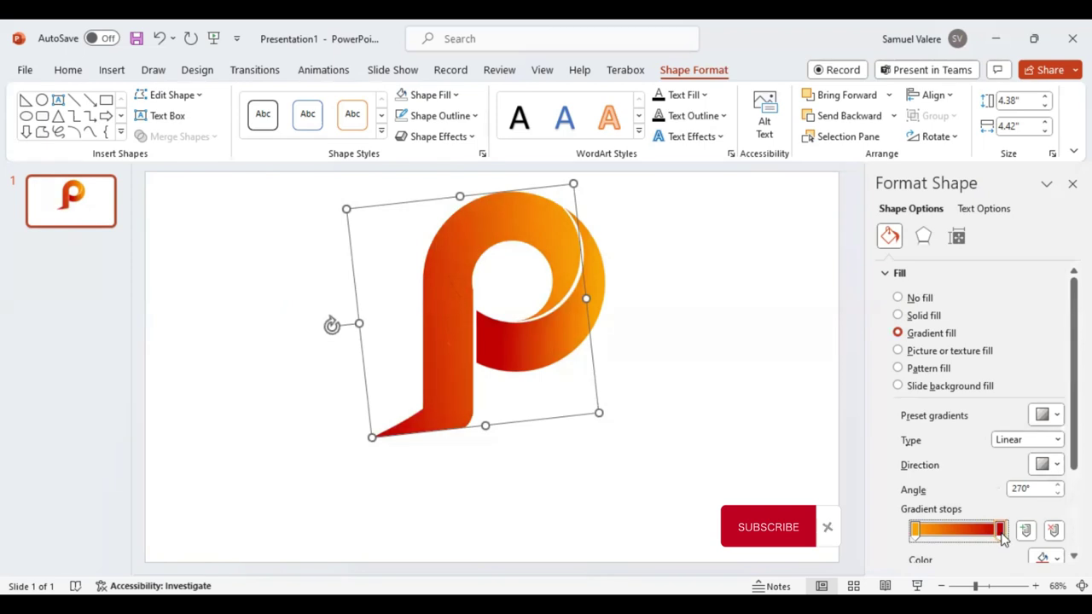
{"action": "left_click_drag", "start_coordinate": [918, 532], "coordinate": [931, 532]}
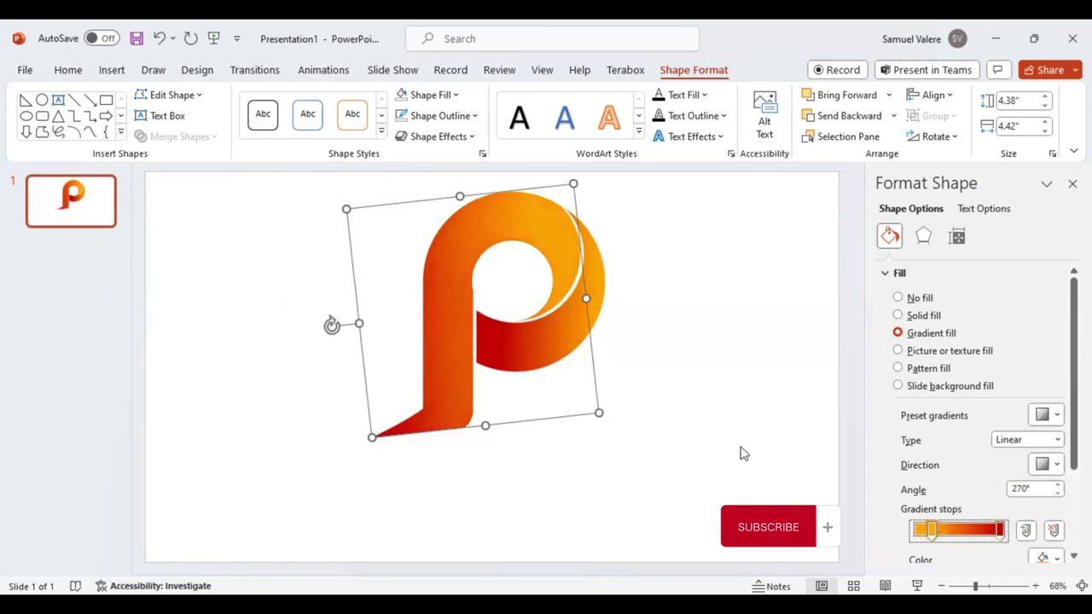
- Close the Format Shape pane and select the P's bowl and stem together
{"action": "left_click", "coordinate": [599, 290]}
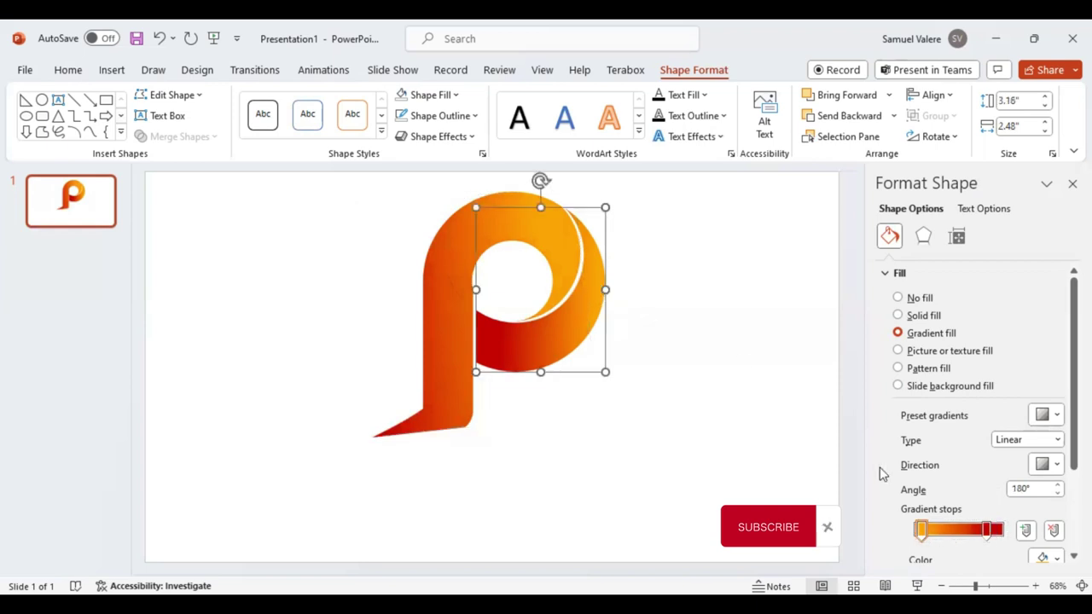
{"action": "left_click", "coordinate": [925, 531]}
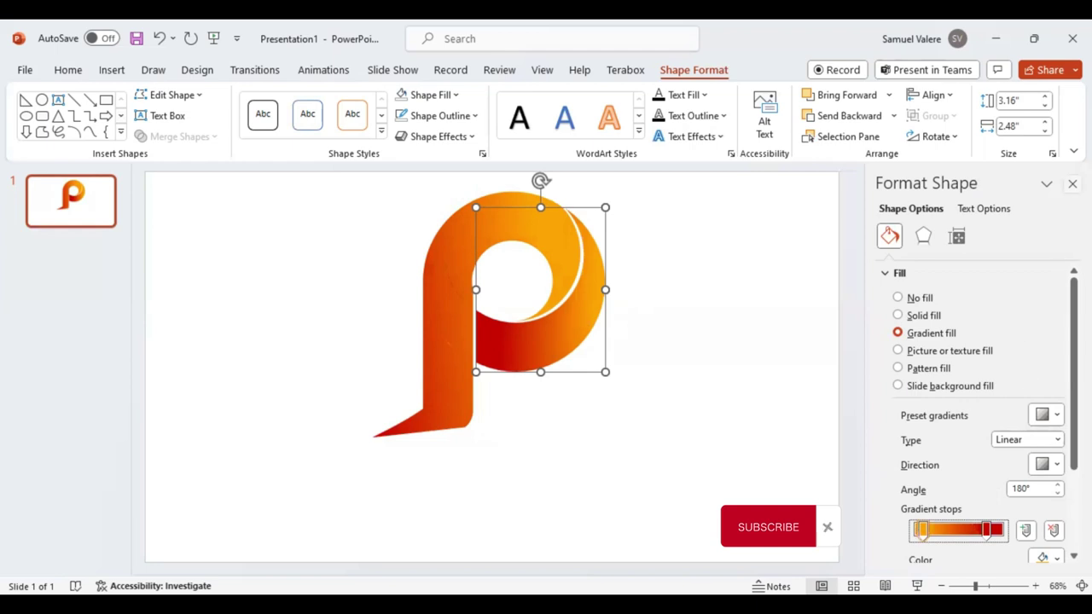
{"action": "left_click", "coordinate": [1072, 183]}
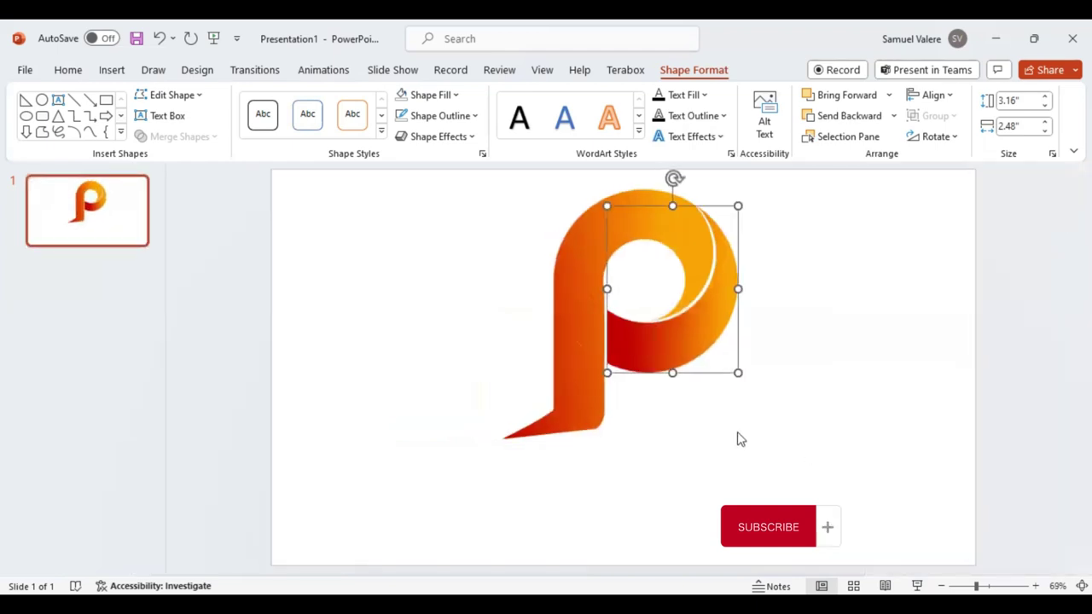
{"action": "left_click", "coordinate": [579, 320], "text": "shift"}
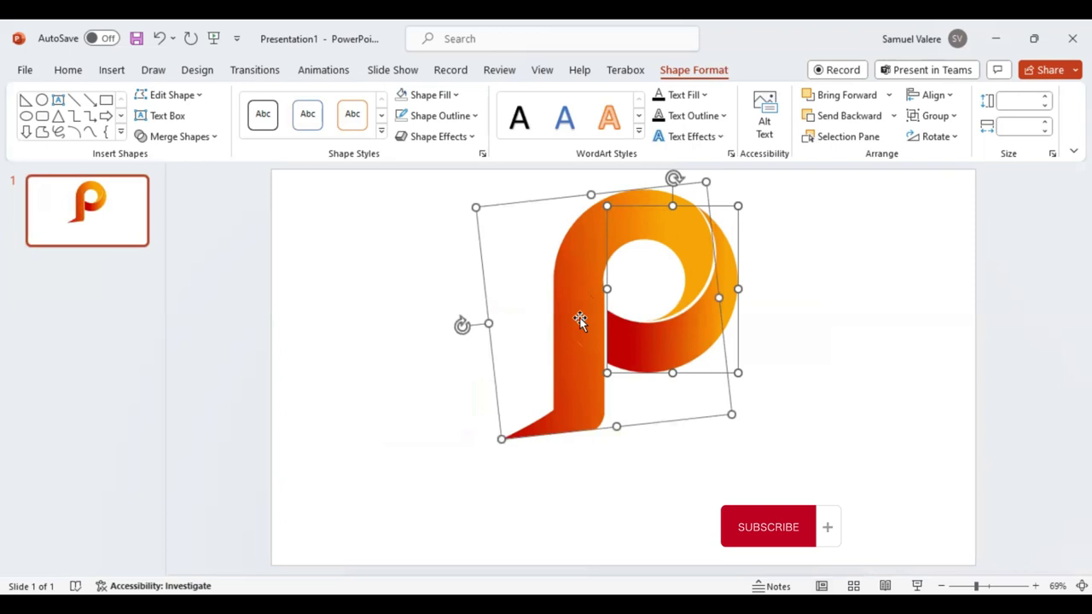